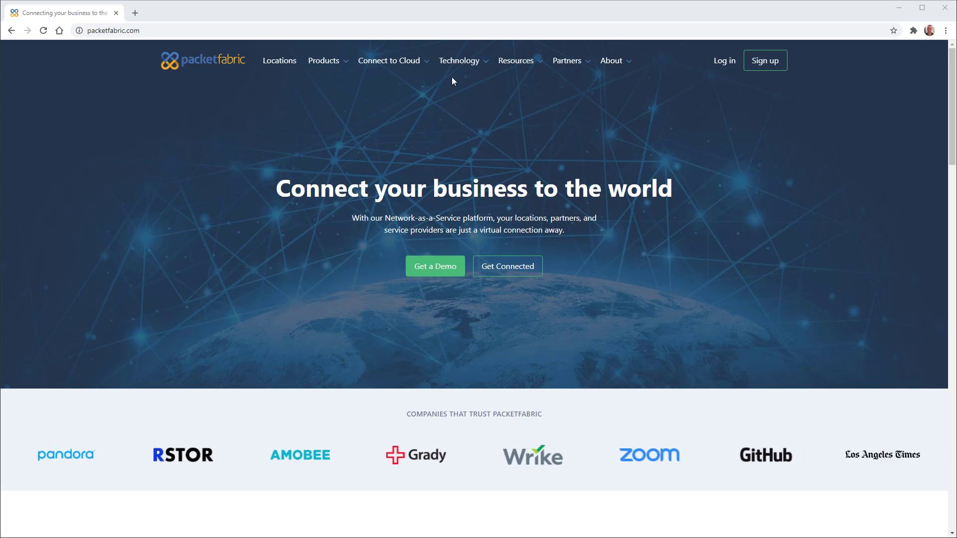
# - Open the Technology menu's Platform Overview page for Networking as a Service
pyautogui.moveTo(463, 67)
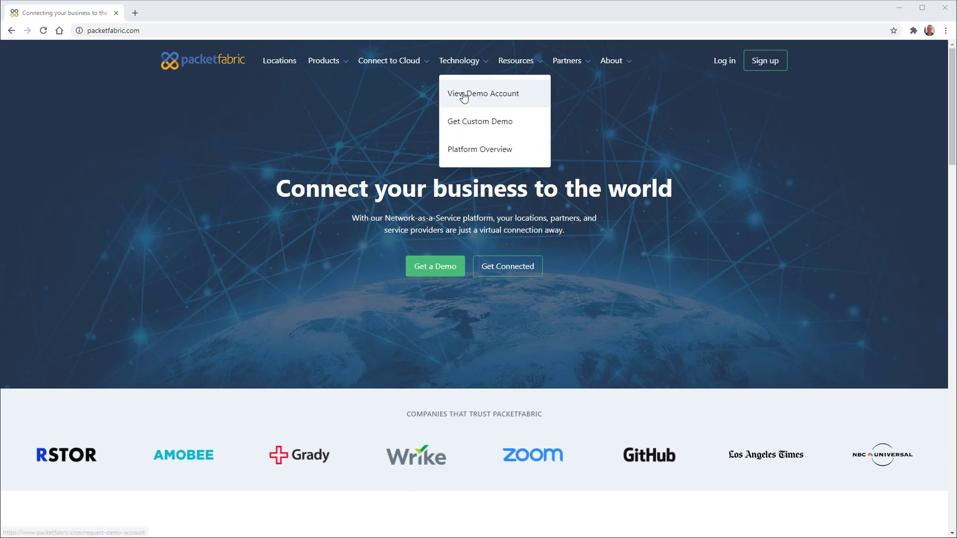
pyautogui.click(451, 151)
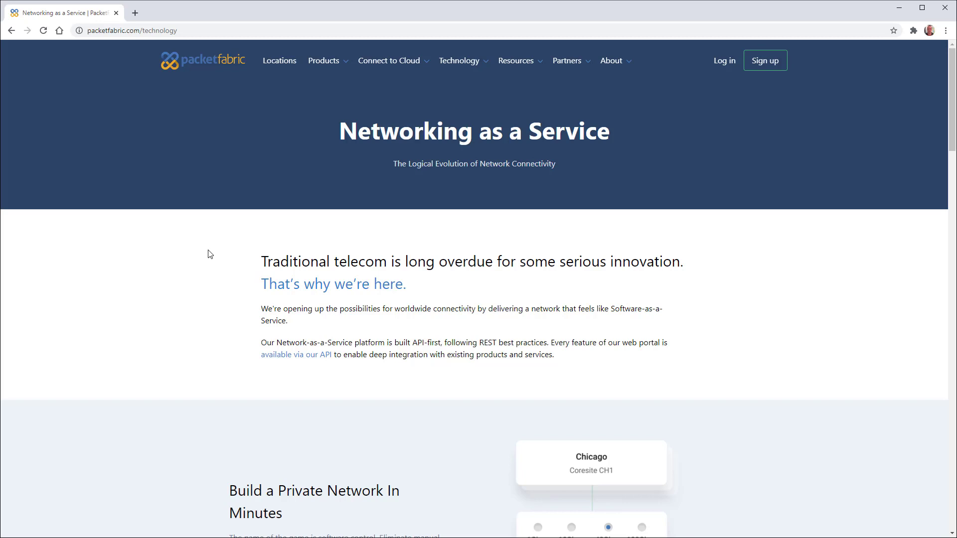
# - Scroll down past Build a Private Network and Pay for What You Use to Maximize Security
pyautogui.scroll(-5, 204, 257)
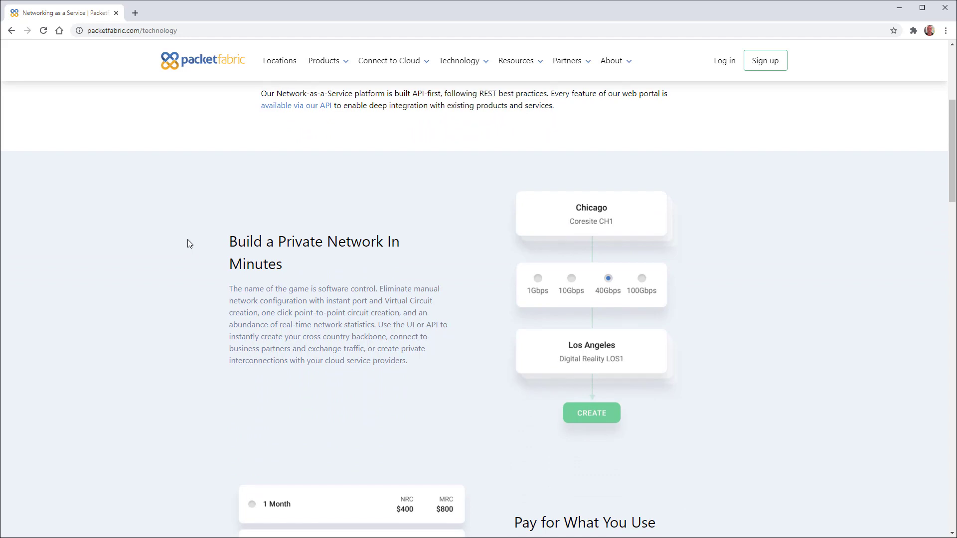
pyautogui.scroll(-4, 189, 244)
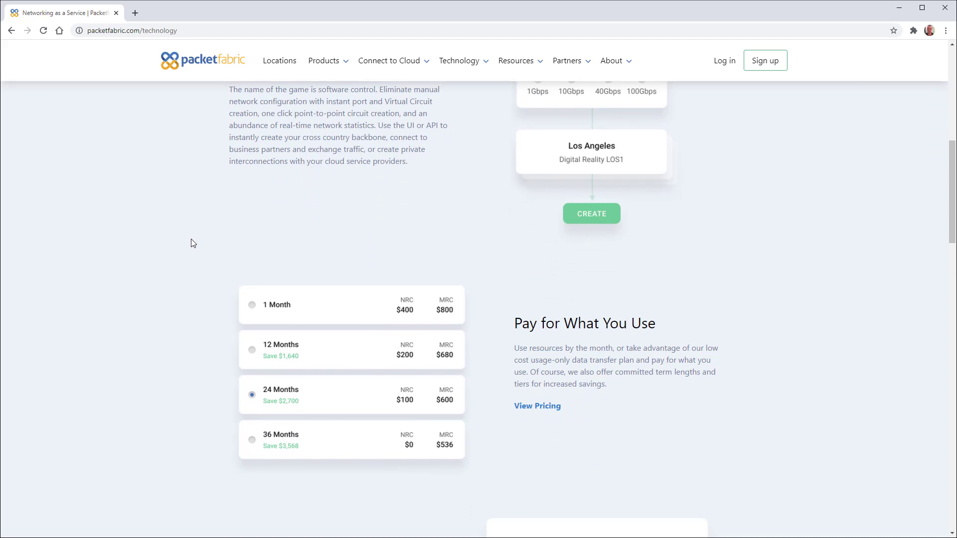
pyautogui.scroll(-10, 193, 243)
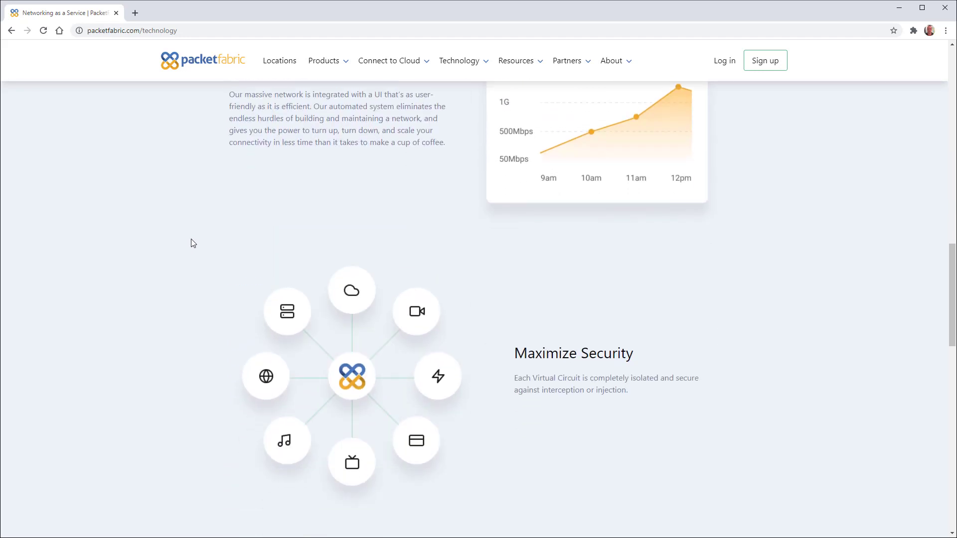
pyautogui.scroll(-6, 193, 243)
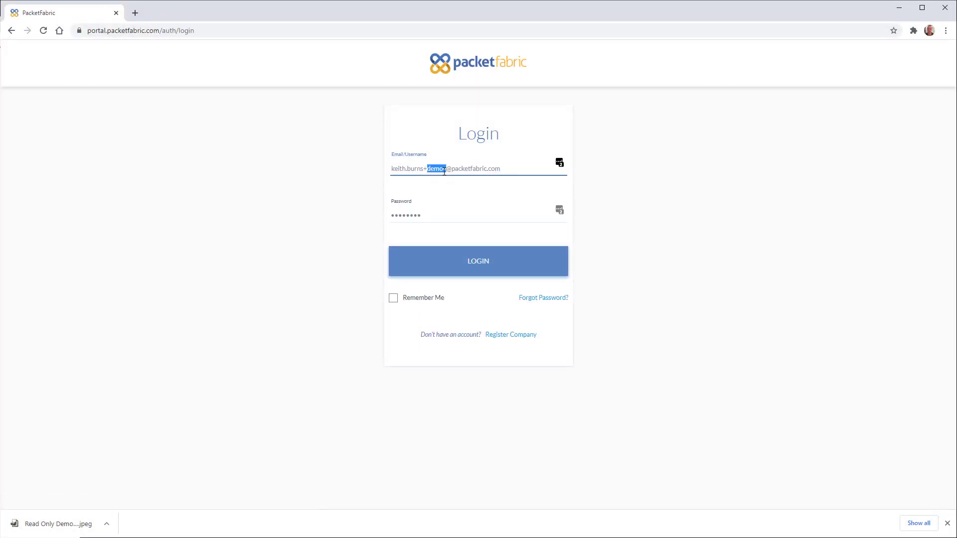
# - Log in with the read-only demo account's e-mail and password
pyautogui.tripleClick(444, 170)
pyautogui.hotkey('ctrl', 'v')
pyautogui.press('Tab')
pyautogui.write('********')
pyautogui.press('Return')
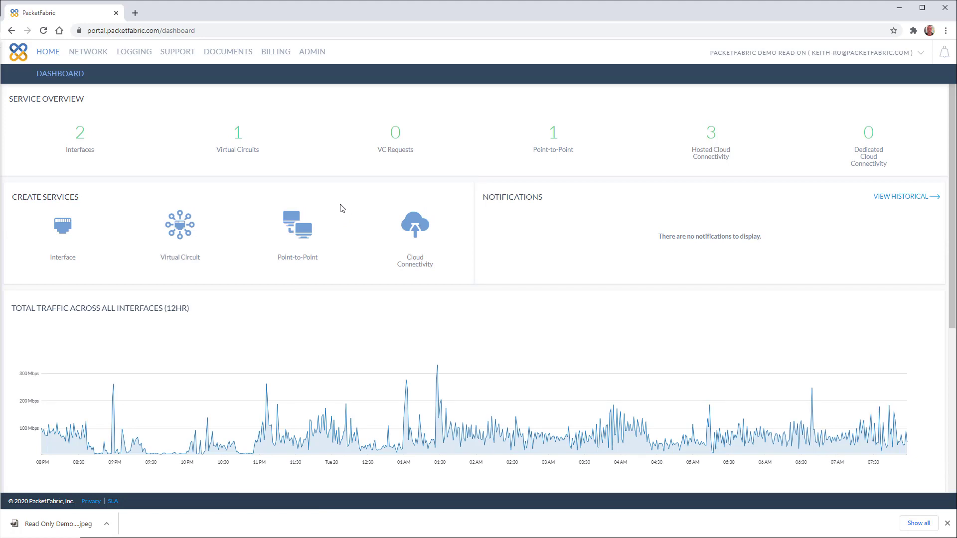
# - Open the Interfaces list and show the actions menu for the Chicago Read Only interface
pyautogui.click(78, 141)
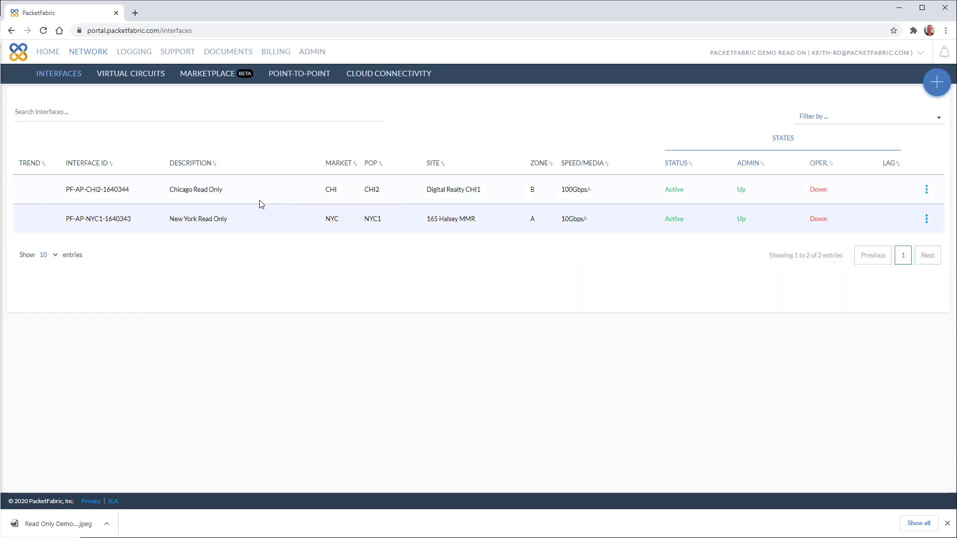
pyautogui.click(929, 190)
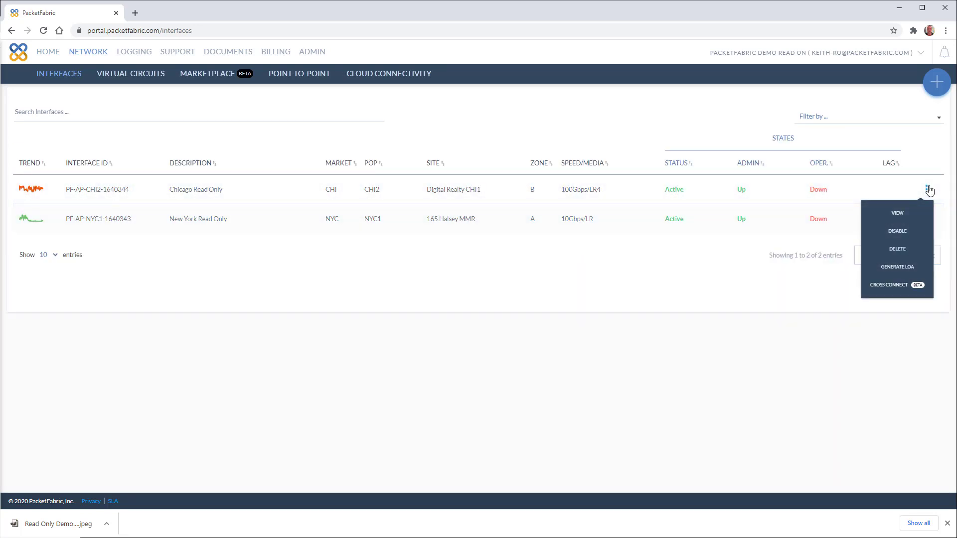
# - Generate the Chicago Read Only interface's letter of authorization and open the downloaded PDF
pyautogui.click(904, 269)
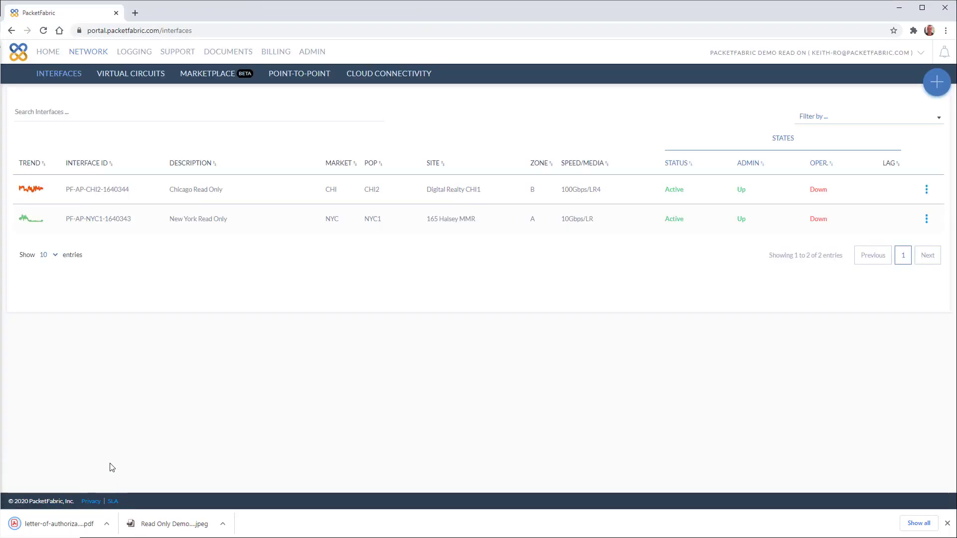
pyautogui.click(81, 525)
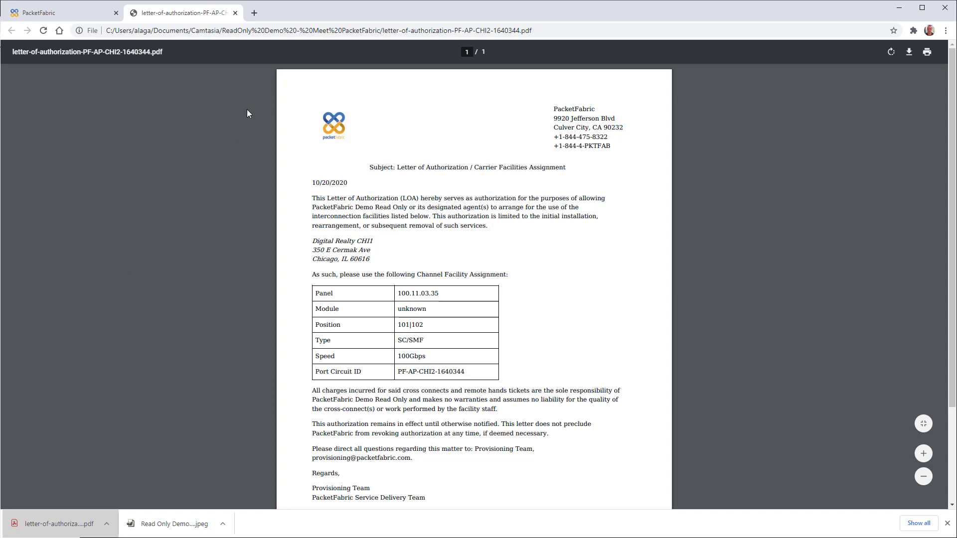
# - Close the LOA PDF and view the detail page of port PF-AP-CHI2-1640344 (Chicago Read Only)
pyautogui.click(236, 13)
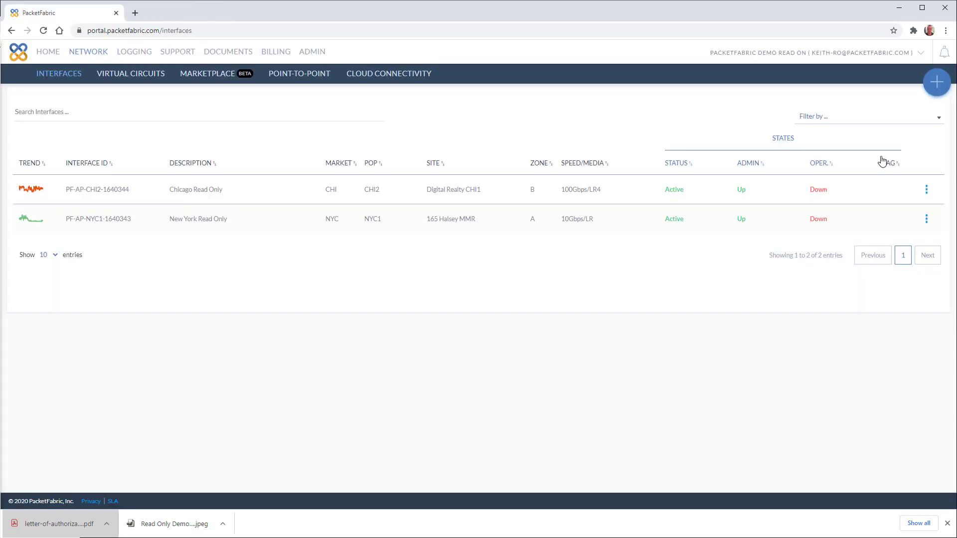
pyautogui.click(926, 190)
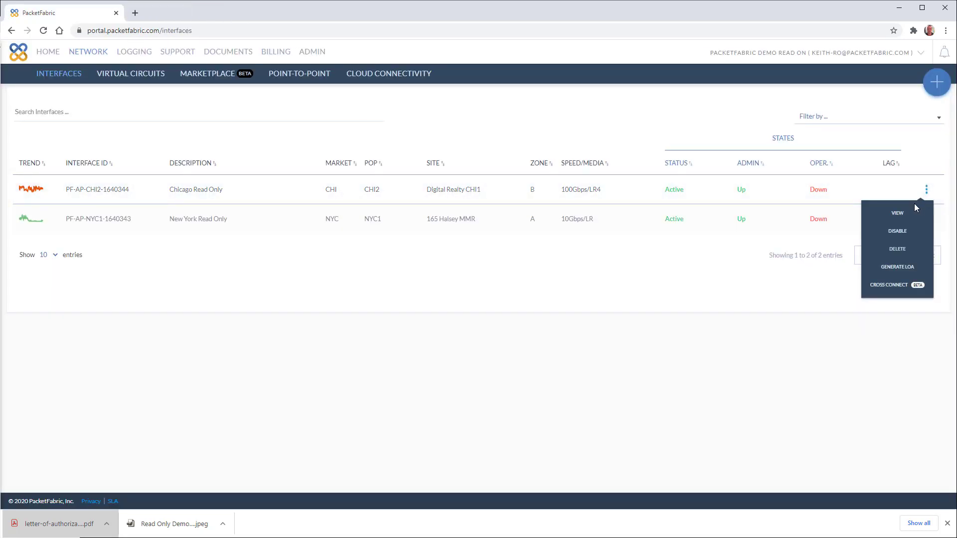
pyautogui.click(905, 213)
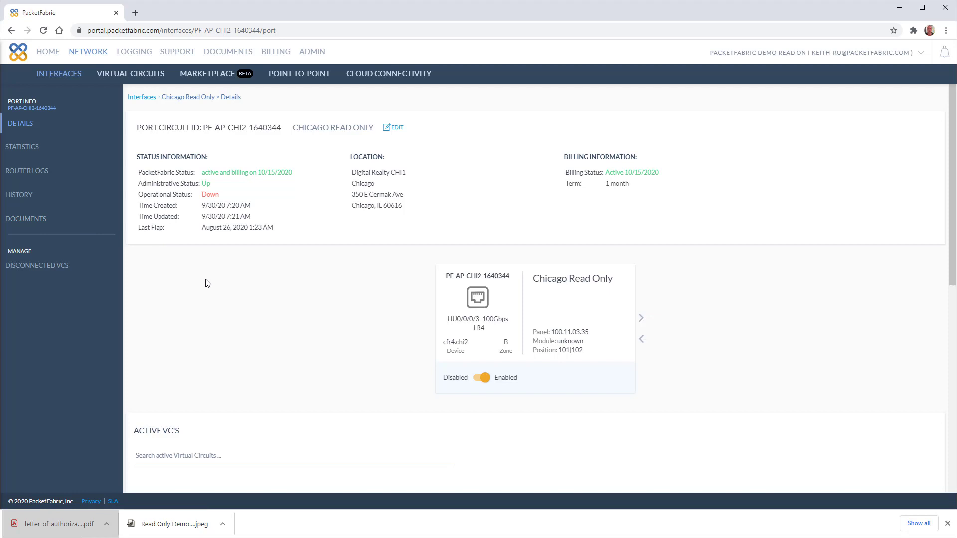
# - In a new tab, go to packetfabric.com's Knowledge Base and open the Interfaces section
pyautogui.click(135, 12)
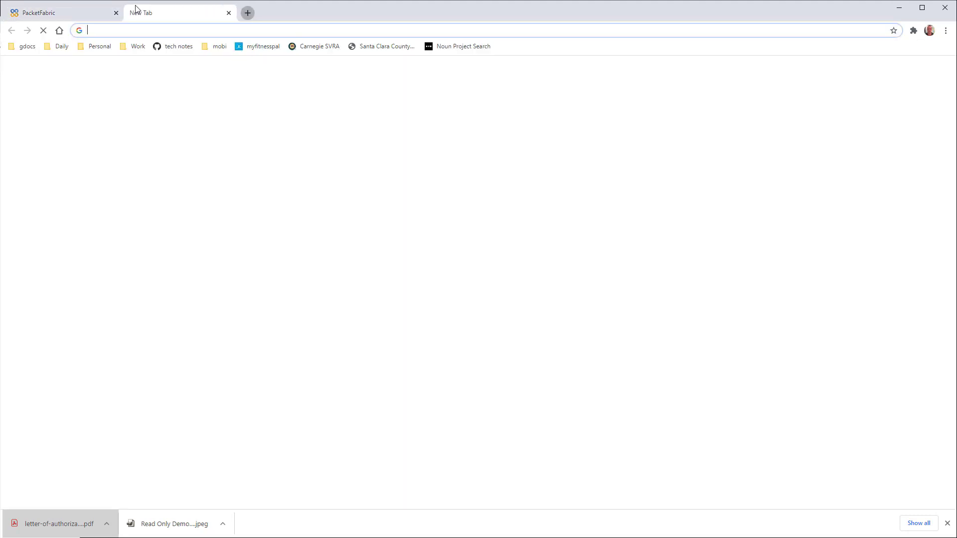
pyautogui.write('pack')
pyautogui.press('Return')
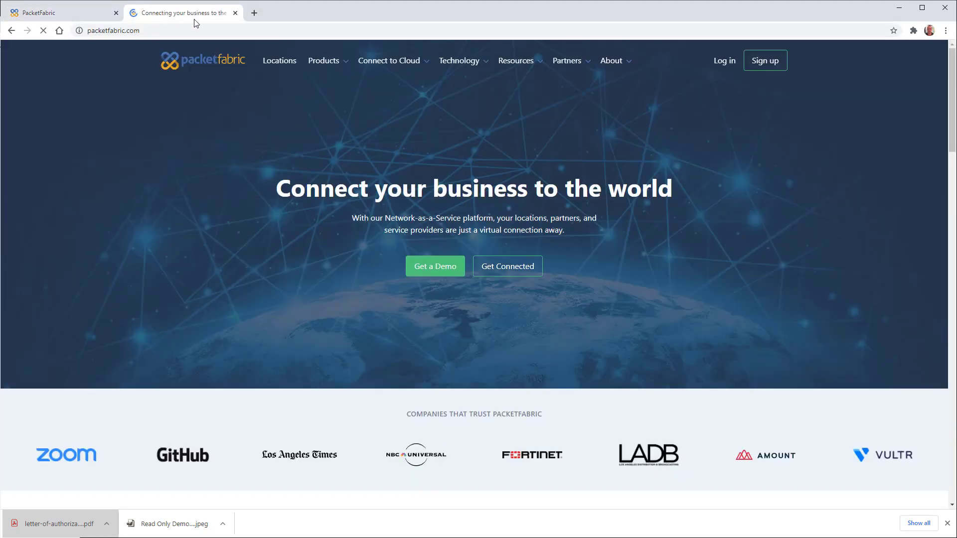
pyautogui.moveTo(516, 61)
pyautogui.click(527, 126)
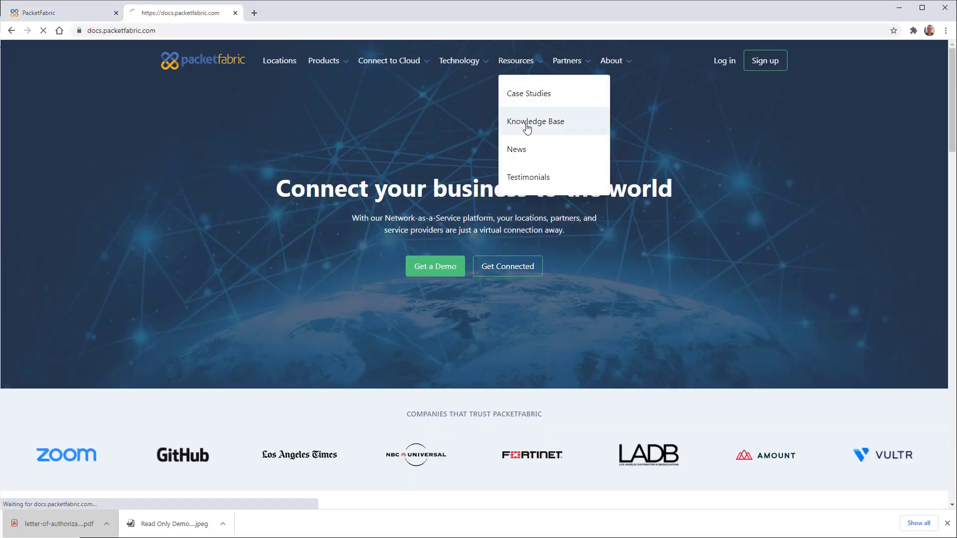
pyautogui.click(580, 335)
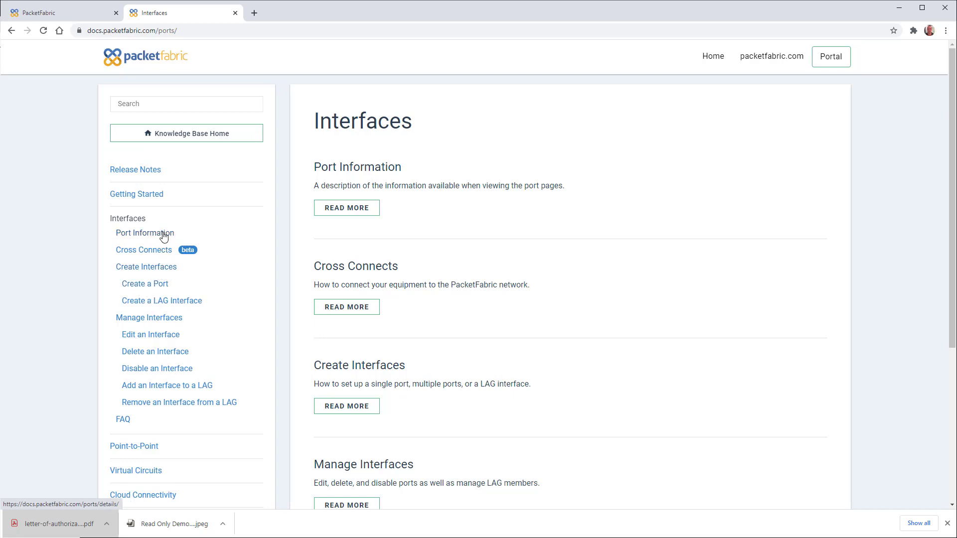
# - Open the Create a Port article from the Create Interfaces docs page and read its port fields
pyautogui.click(139, 269)
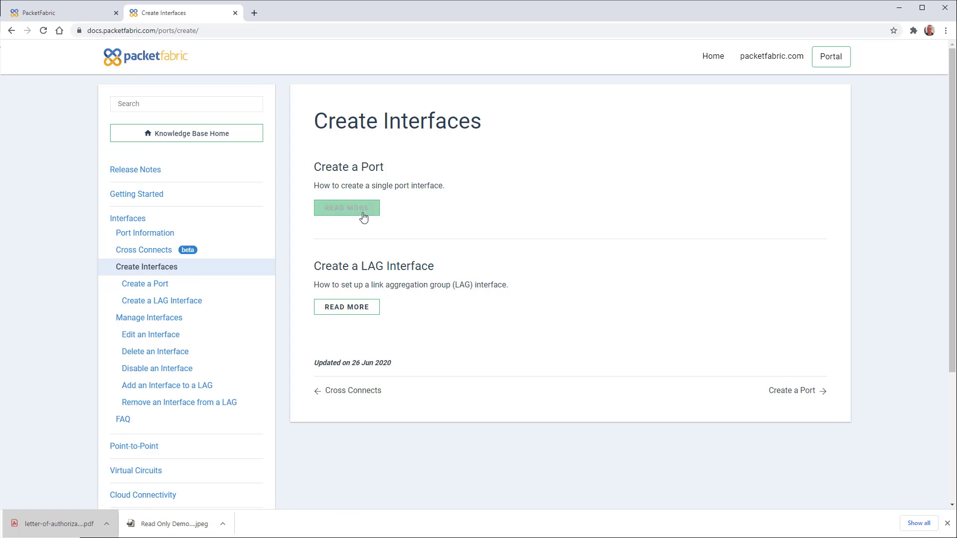
pyautogui.click(356, 210)
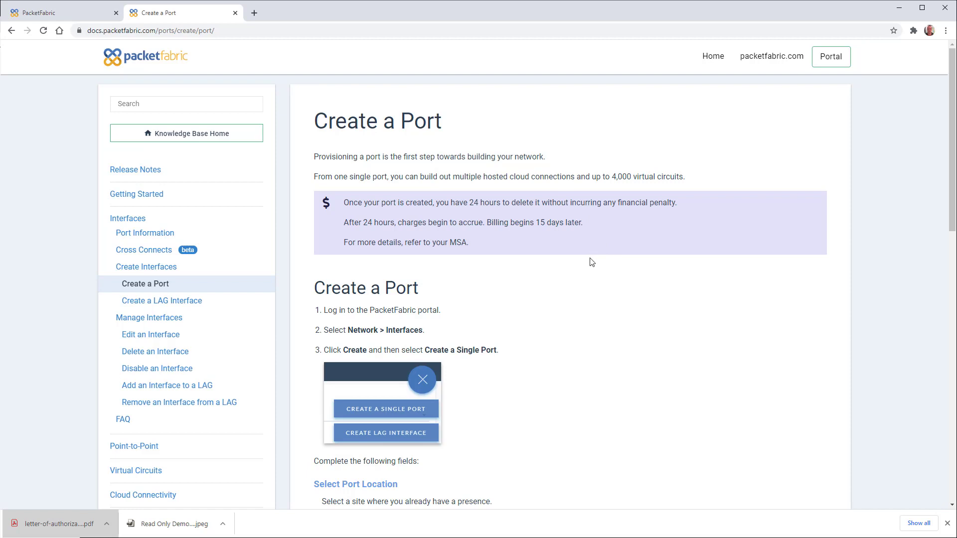
pyautogui.scroll(-1, 543, 298)
pyautogui.scroll(-1, 540, 295)
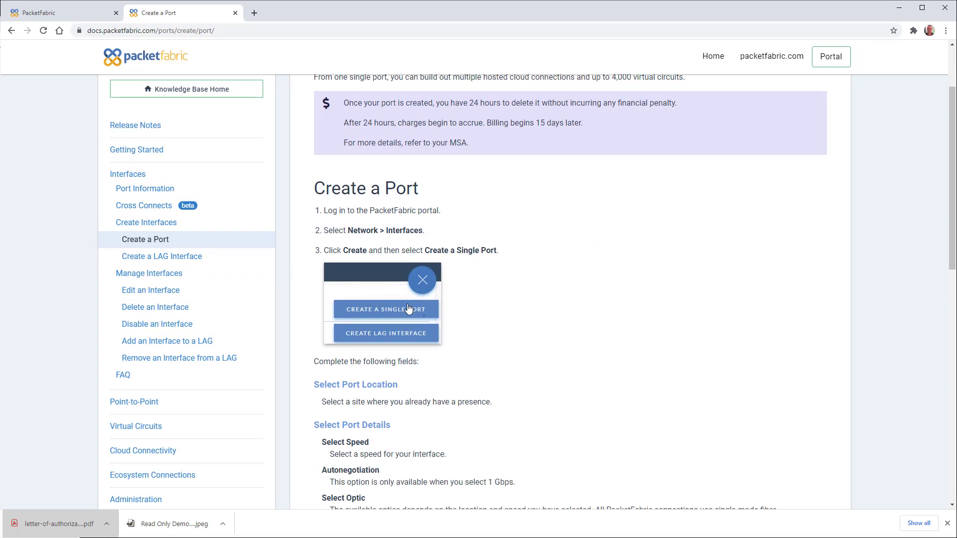
pyautogui.scroll(-2, 499, 314)
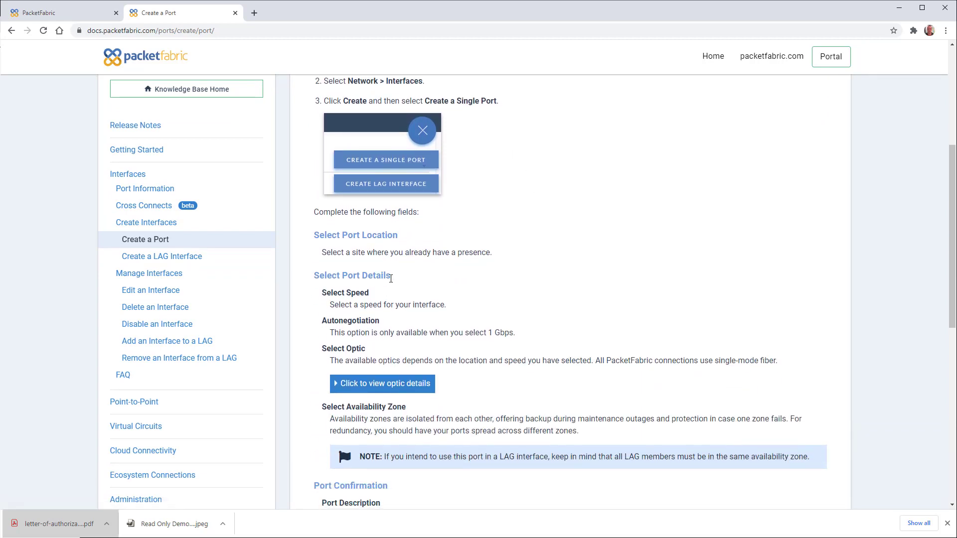
pyautogui.scroll(-1, 401, 285)
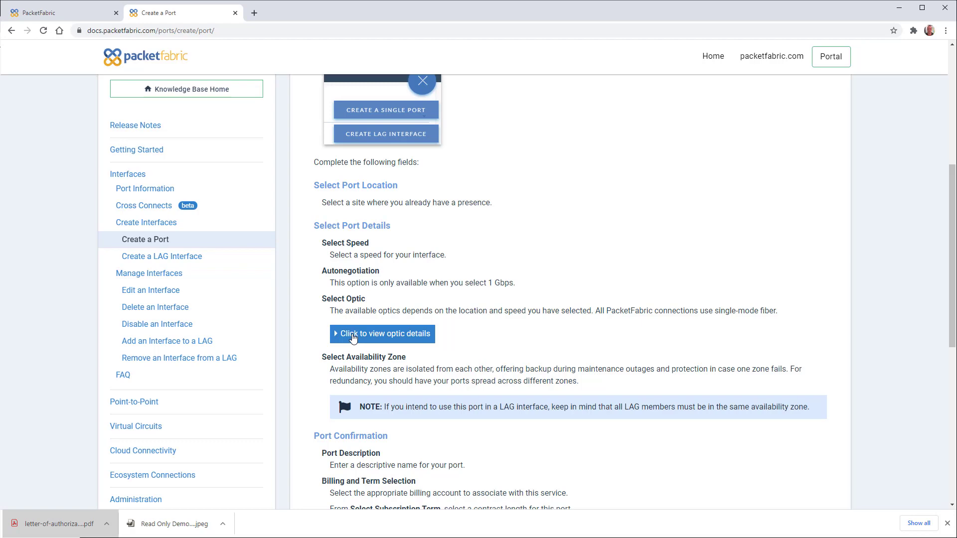
# - Expand and collapse the optic details table, highlight Availability, then read on to Next Steps
pyautogui.click(352, 335)
pyautogui.scroll(-7, 353, 336)
pyautogui.scroll(4, 353, 336)
pyautogui.scroll(2, 353, 335)
pyautogui.click(352, 286)
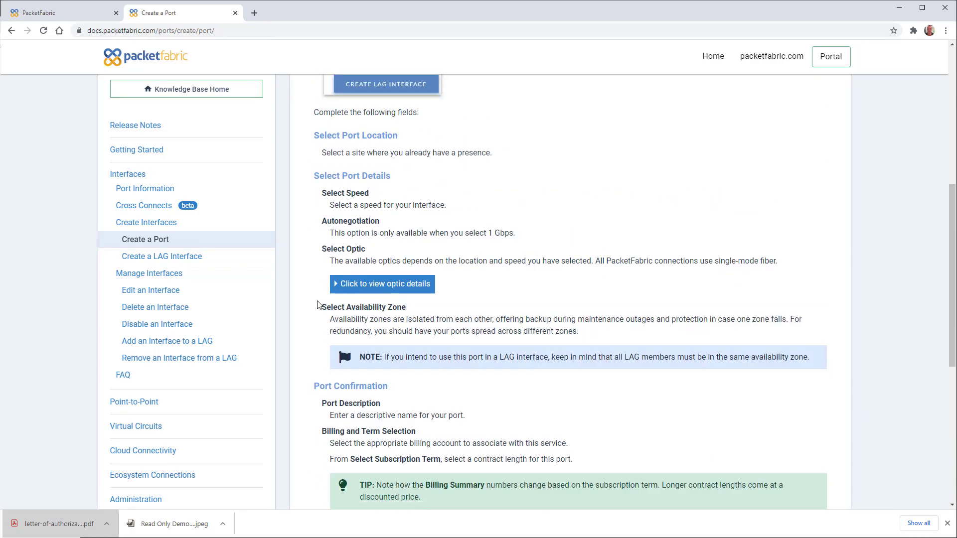
pyautogui.doubleClick(366, 308)
pyautogui.click(410, 309)
pyautogui.scroll(-2, 404, 326)
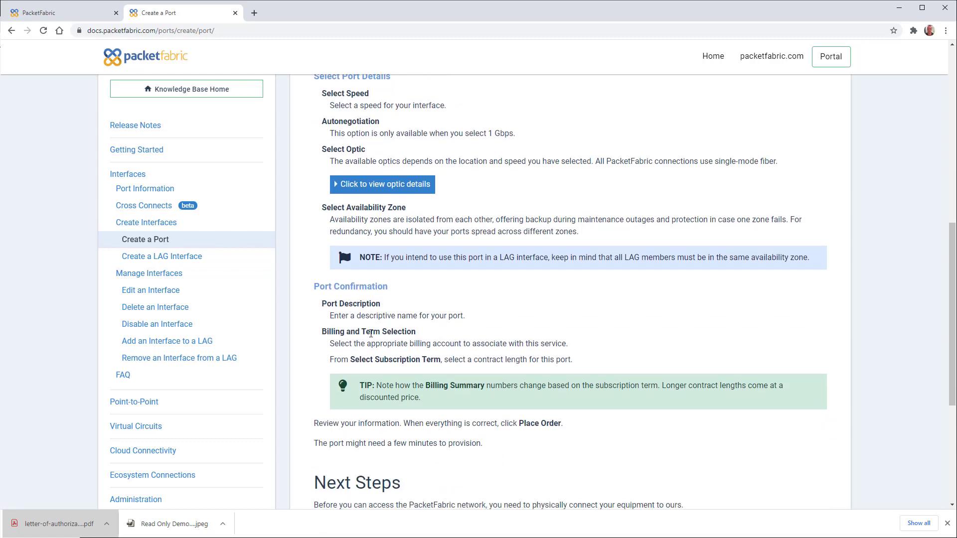
pyautogui.scroll(-1, 391, 333)
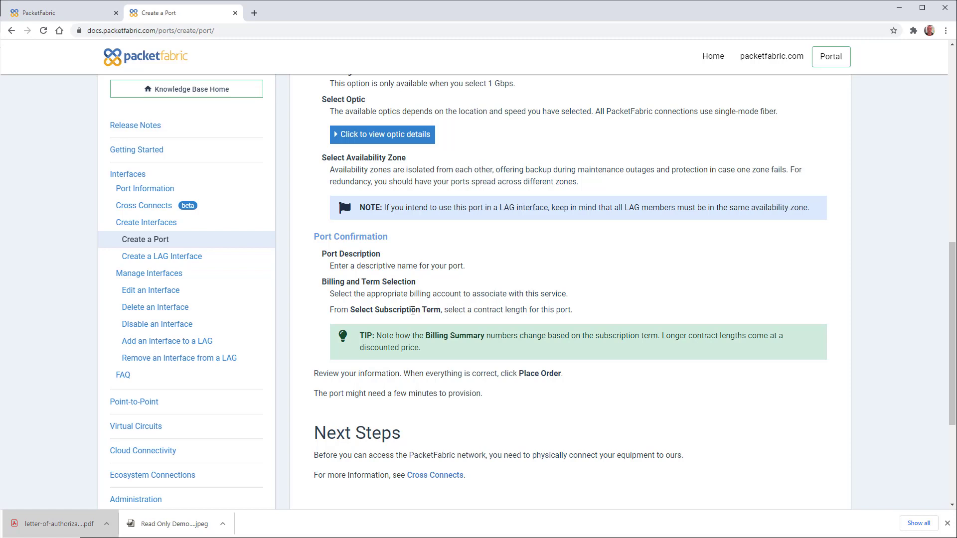
# - Open the Port Information page and expand its Port information and Device and media details
pyautogui.click(149, 193)
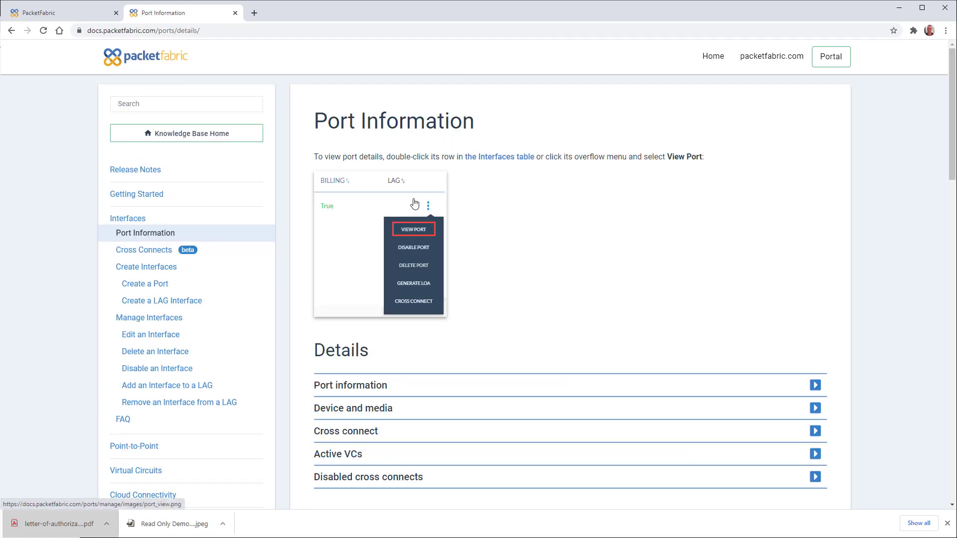
pyautogui.scroll(-1, 474, 206)
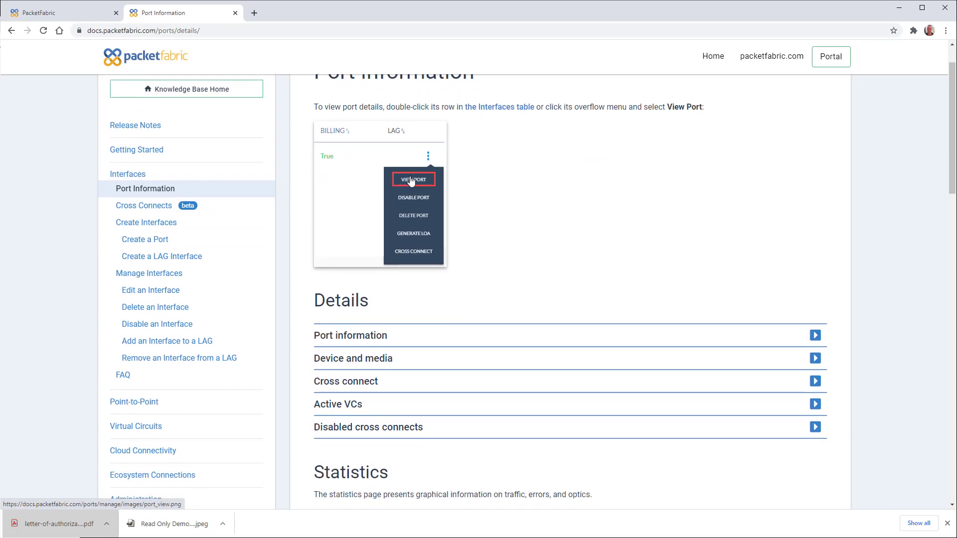
pyautogui.click(335, 337)
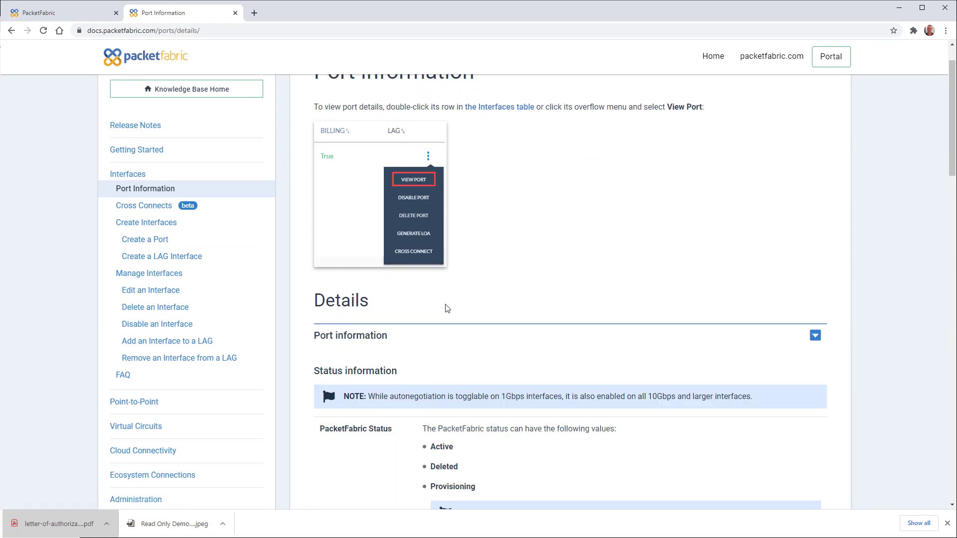
pyautogui.scroll(-1, 455, 297)
pyautogui.scroll(-6, 388, 325)
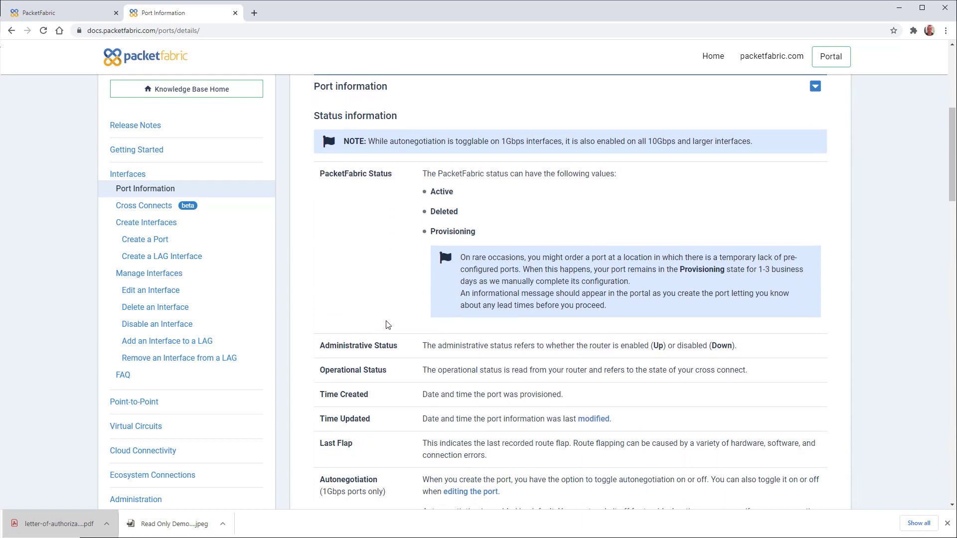
pyautogui.scroll(-5, 387, 325)
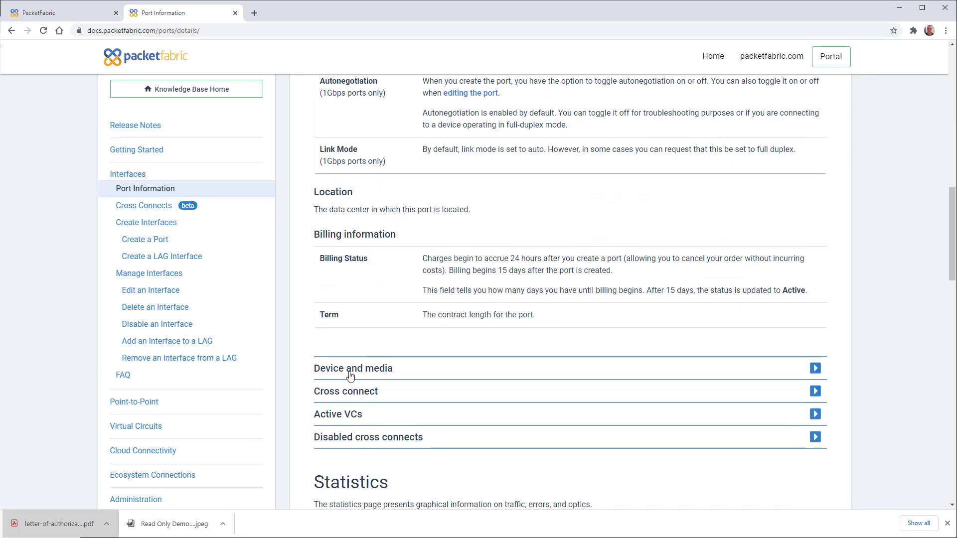
pyautogui.click(348, 373)
pyautogui.scroll(-3, 363, 241)
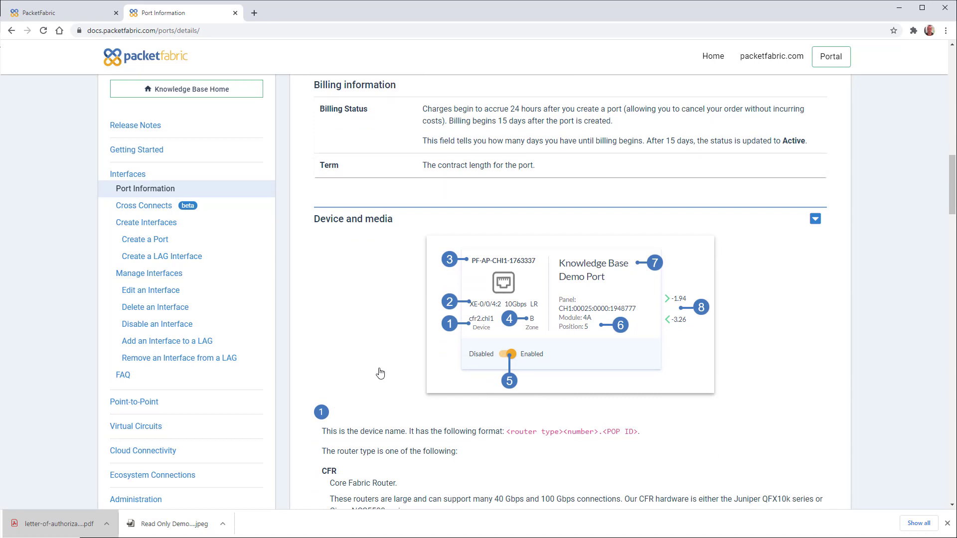
pyautogui.scroll(-2, 382, 295)
pyautogui.scroll(-5, 424, 299)
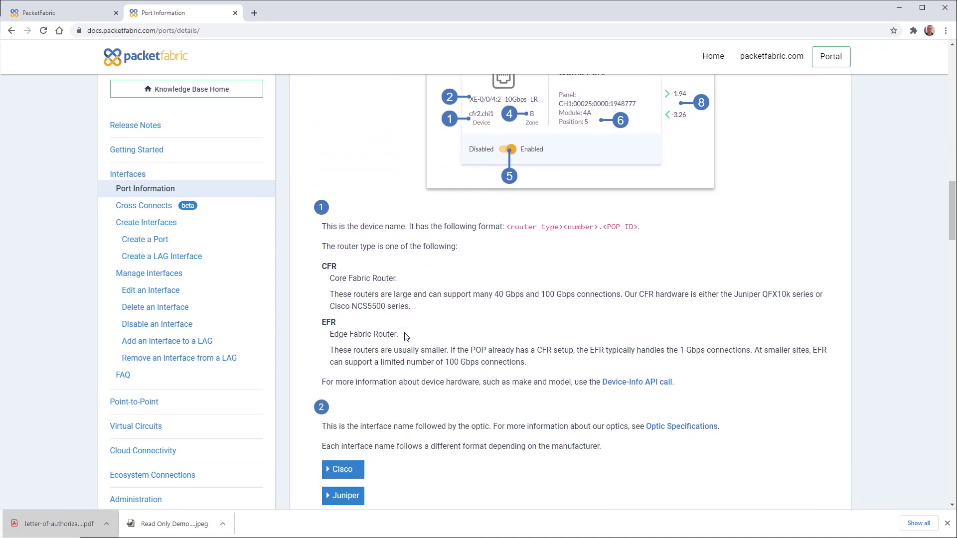
# - Show the Cisco and Juniper interface naming formats, then read down to the Statistics section
pyautogui.click(330, 328)
pyautogui.scroll(-3, 333, 378)
pyautogui.click(333, 381)
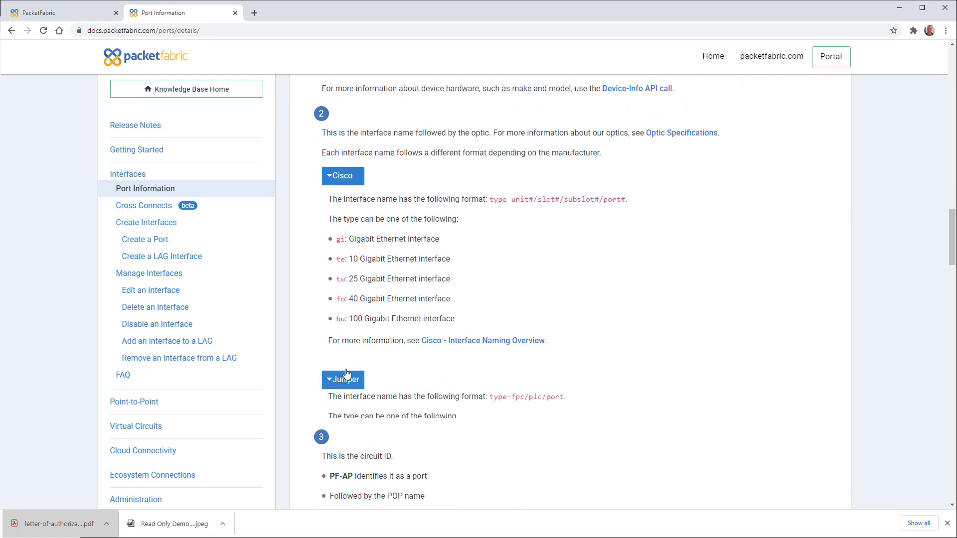
pyautogui.scroll(-3, 401, 304)
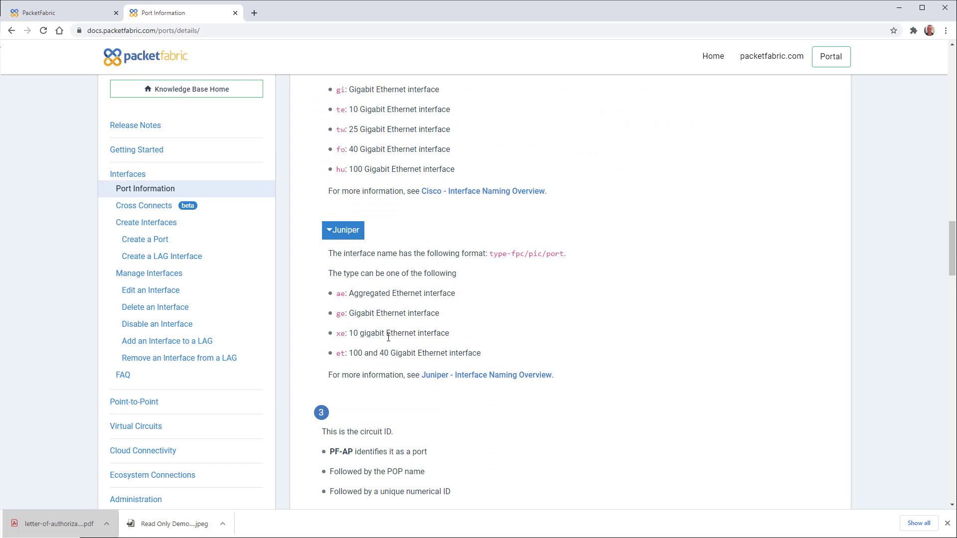
pyautogui.scroll(-7, 398, 319)
pyautogui.scroll(-7, 389, 341)
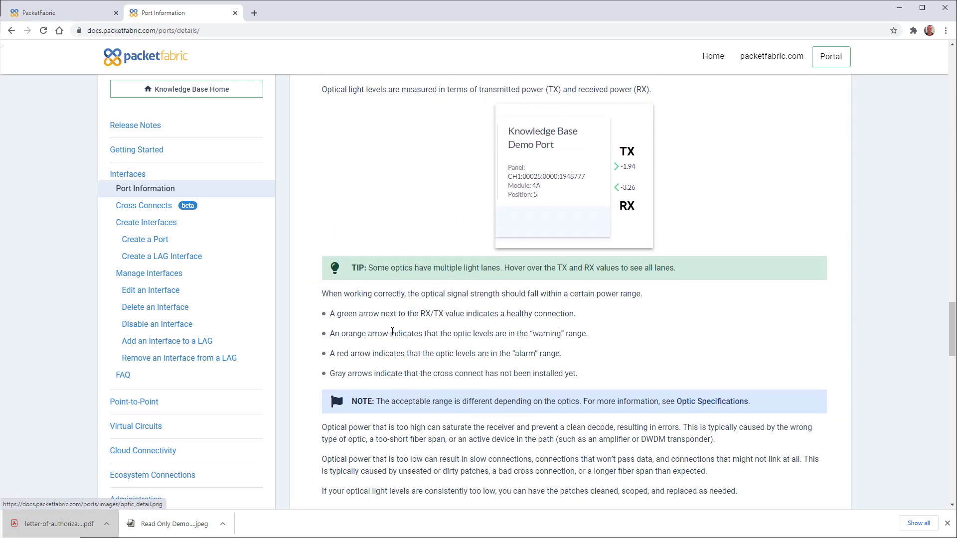
pyautogui.scroll(-3, 393, 329)
pyautogui.scroll(-1, 394, 319)
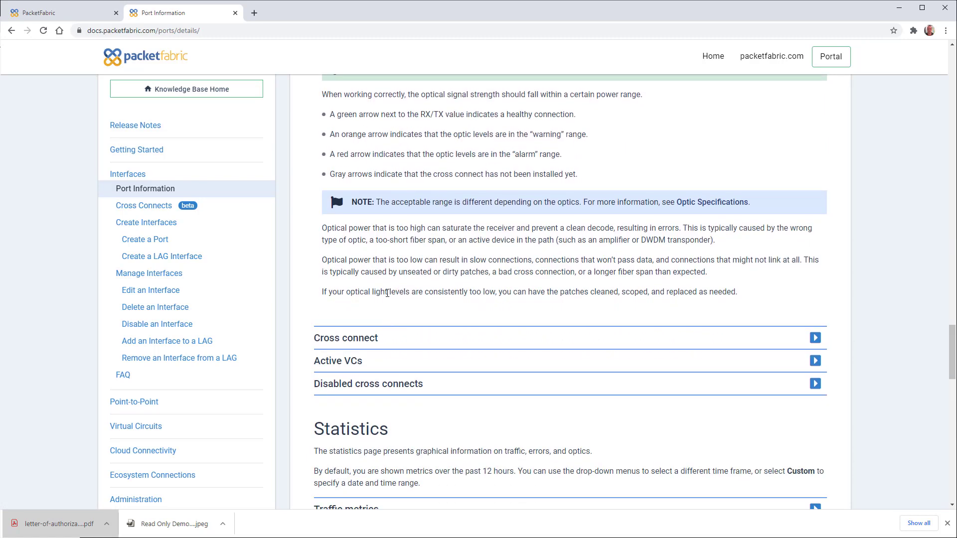
pyautogui.scroll(-1, 382, 286)
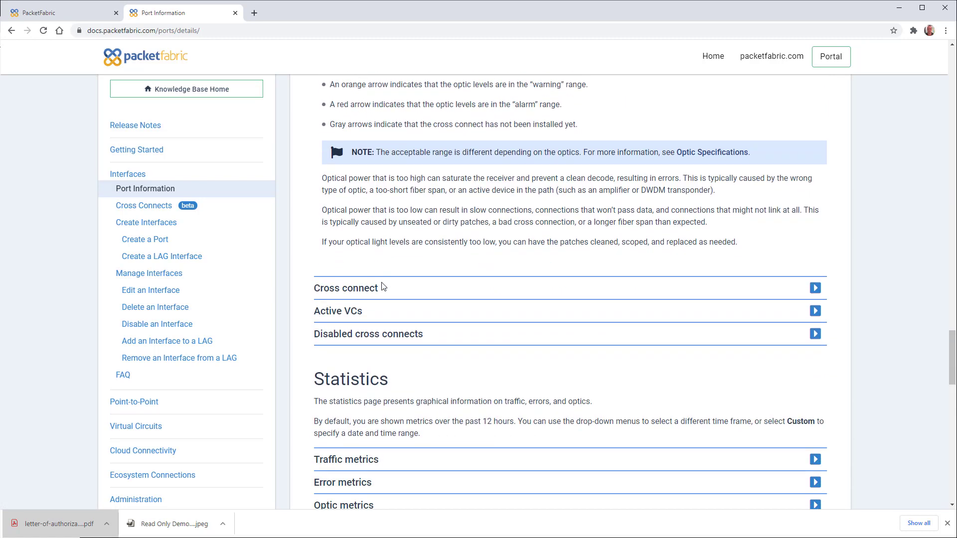
pyautogui.scroll(-3, 391, 252)
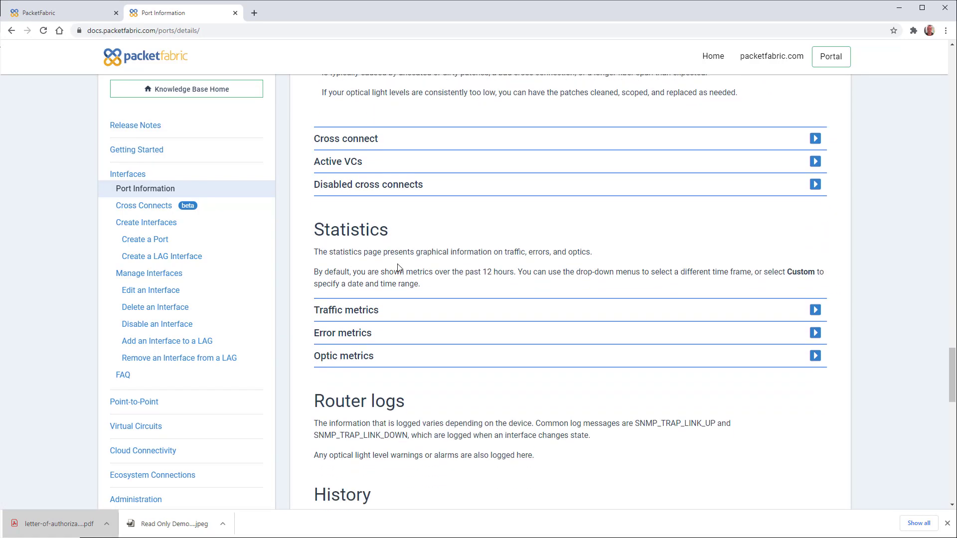
# - Expand the Traffic, Error and Optic metrics explanations for port statistics
pyautogui.click(355, 311)
pyautogui.scroll(-2, 405, 246)
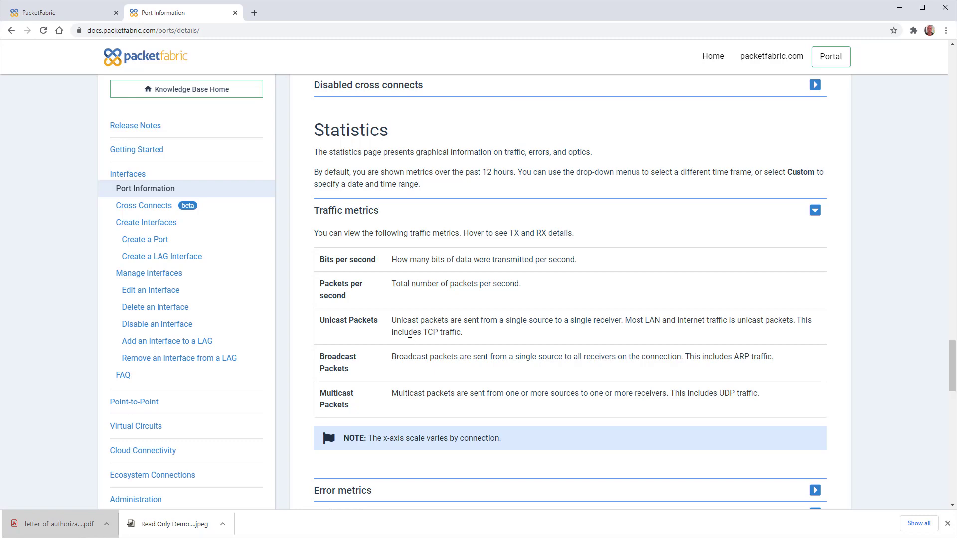
pyautogui.scroll(-2, 410, 330)
pyautogui.click(357, 392)
pyautogui.scroll(-5, 394, 328)
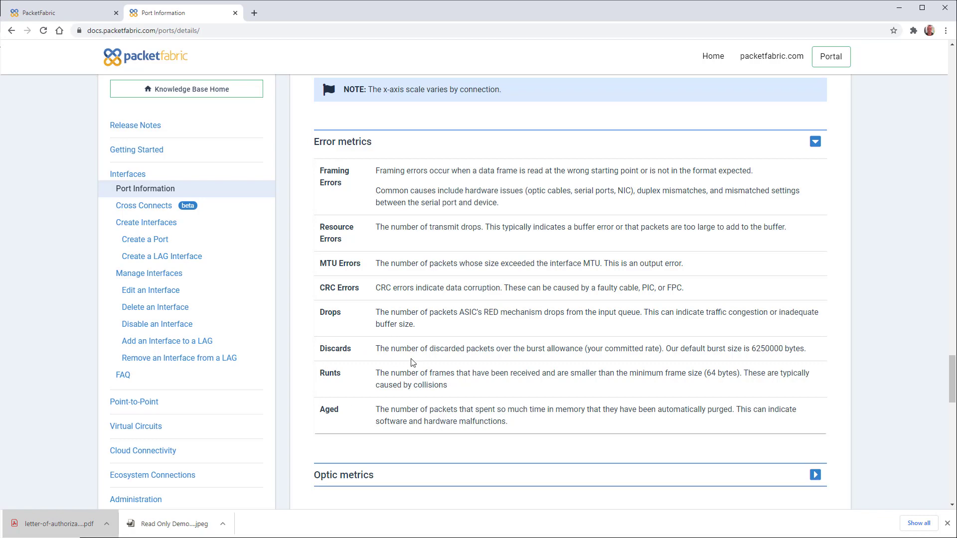
pyautogui.scroll(-3, 412, 363)
pyautogui.click(389, 329)
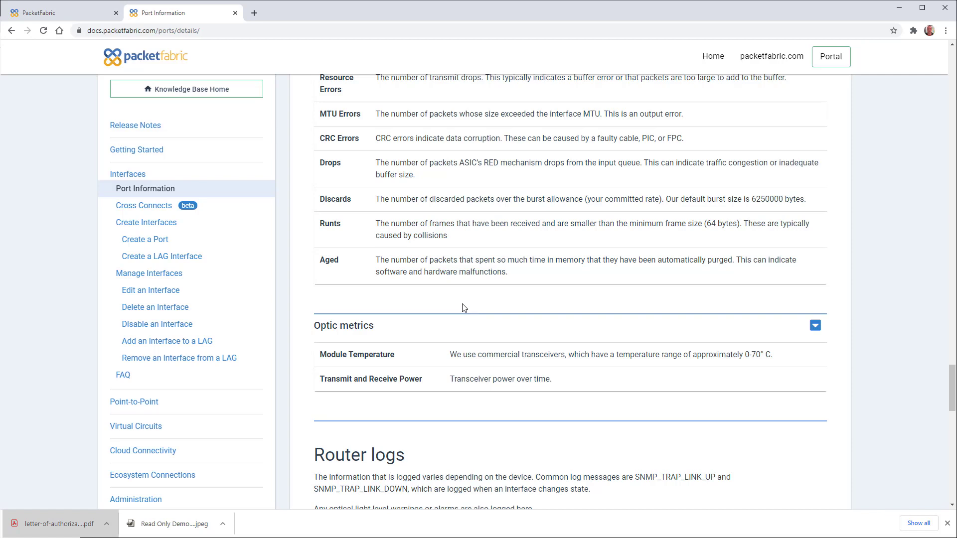
# - Read through the Router logs, History and Documents sections, then scroll back up
pyautogui.scroll(-4, 471, 307)
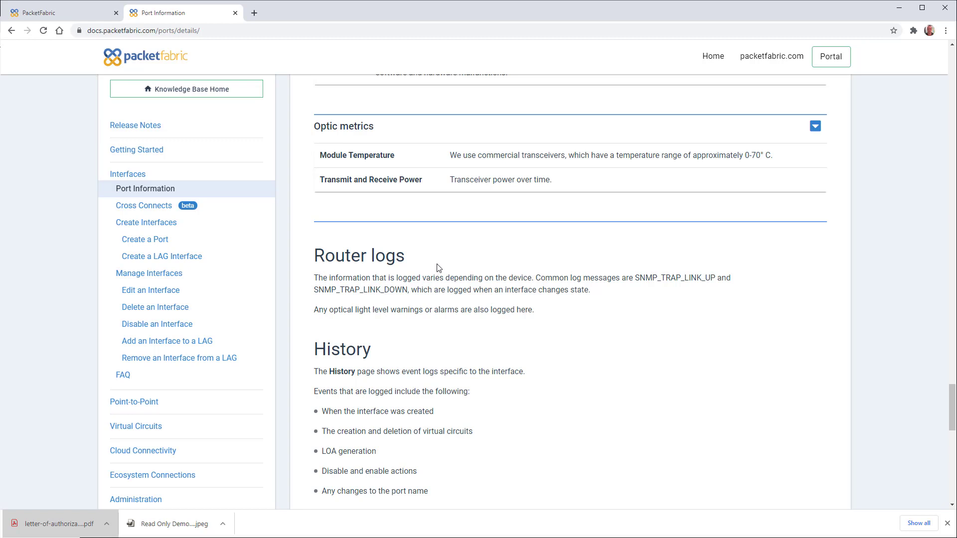
pyautogui.scroll(-3, 438, 268)
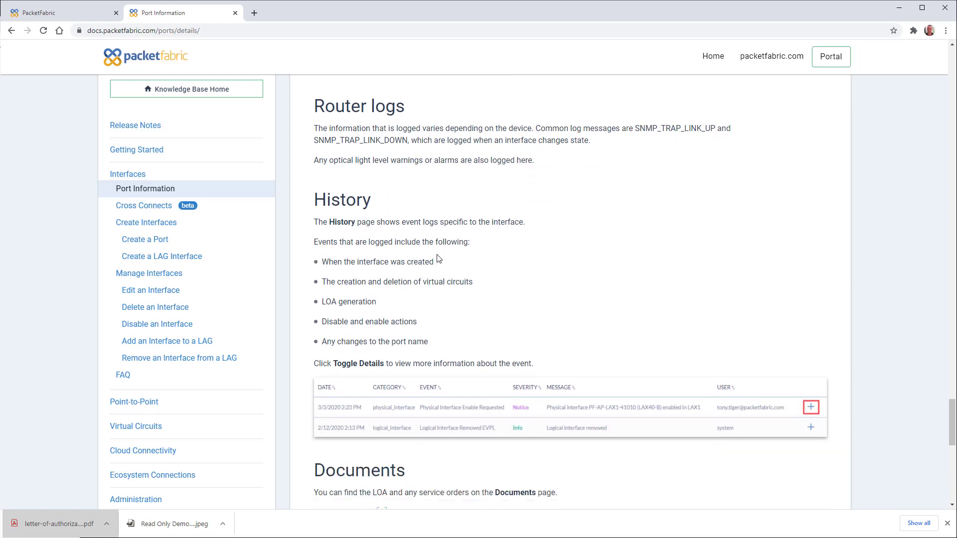
pyautogui.scroll(-6, 446, 256)
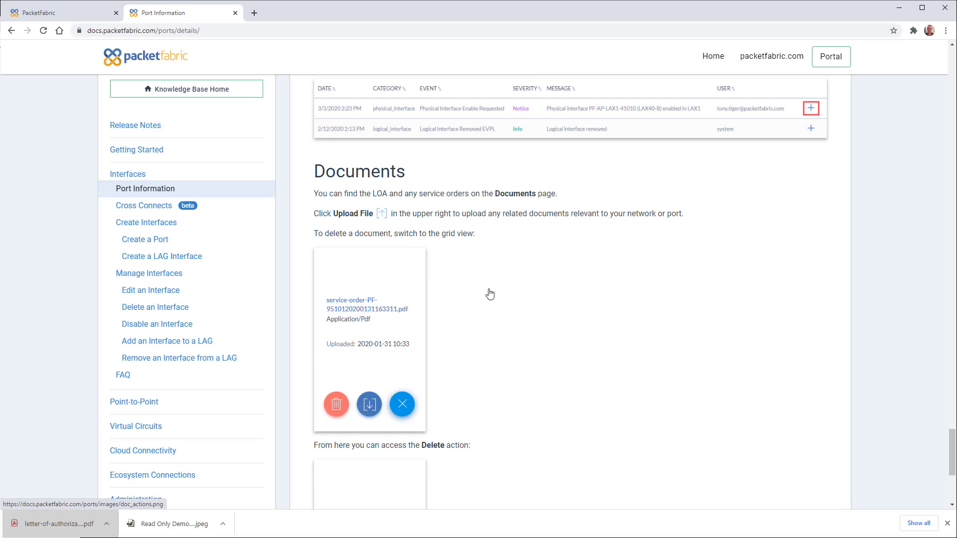
pyautogui.scroll(-2, 448, 313)
pyautogui.scroll(-2, 506, 303)
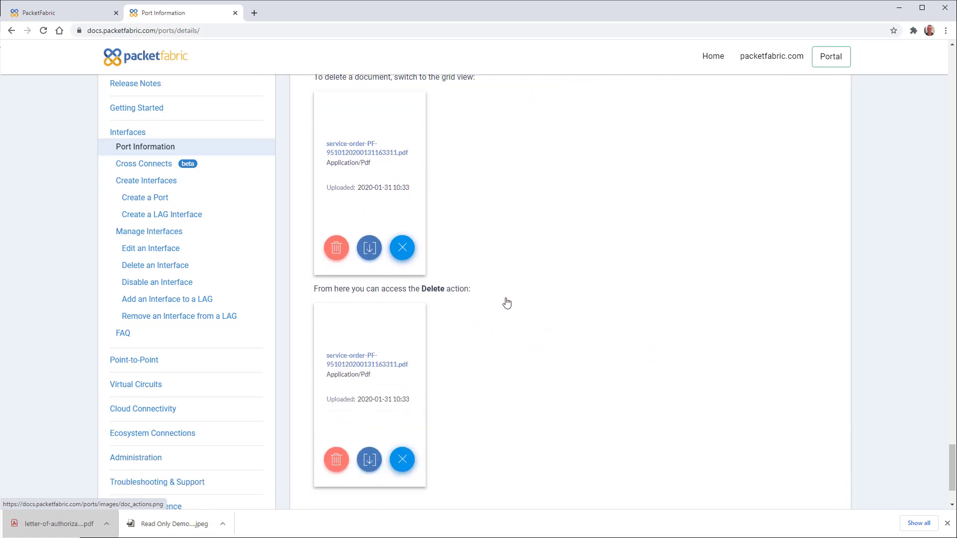
pyautogui.scroll(1, 508, 301)
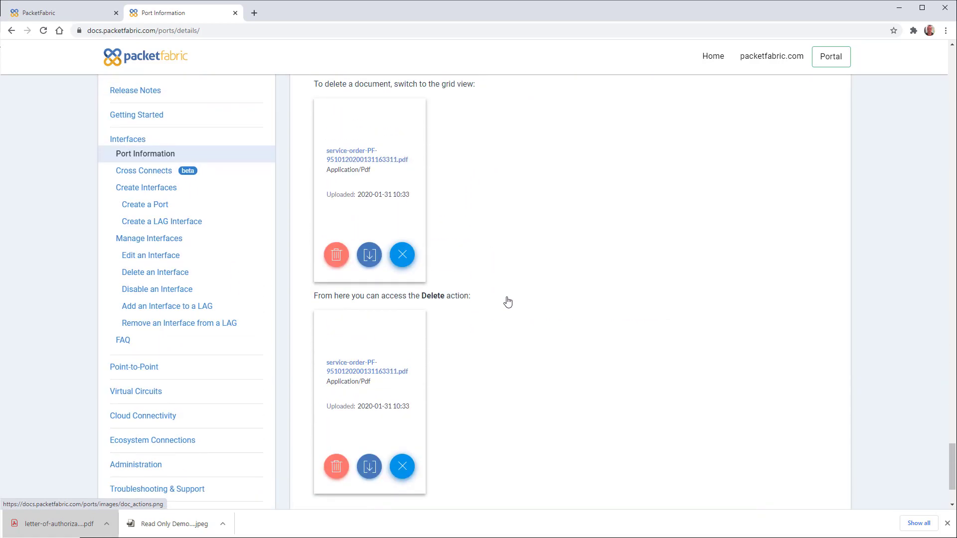
pyautogui.scroll(8, 508, 302)
pyautogui.scroll(20, 507, 302)
pyautogui.scroll(10, 502, 296)
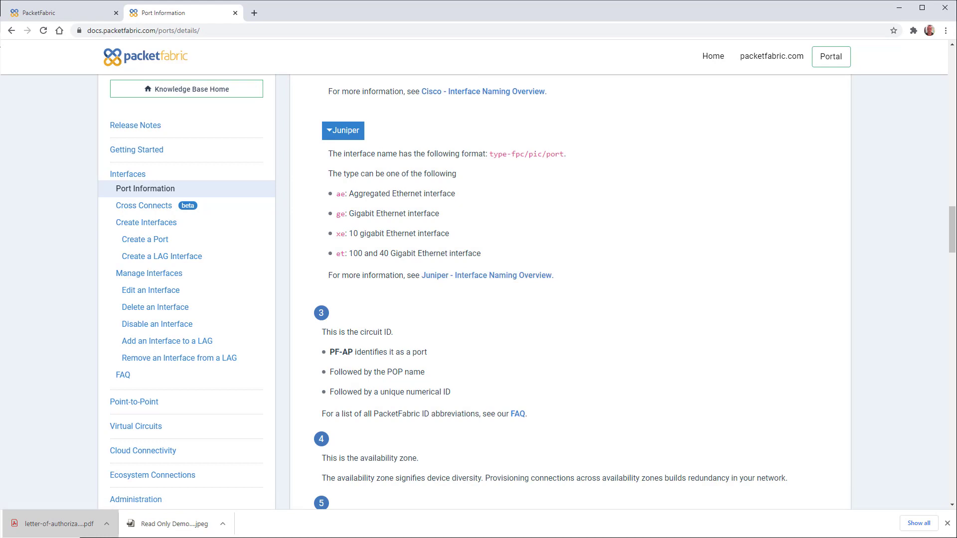
# - Open the Chicago Read Only port's statistics, keeping Bits Per Second, and list the error metric types
pyautogui.click(77, 15)
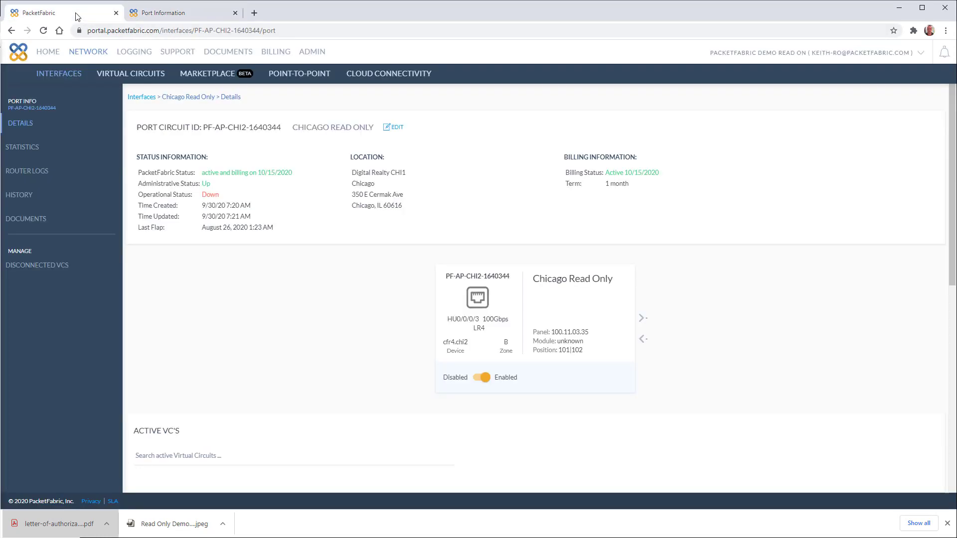
pyautogui.click(15, 149)
pyautogui.click(674, 162)
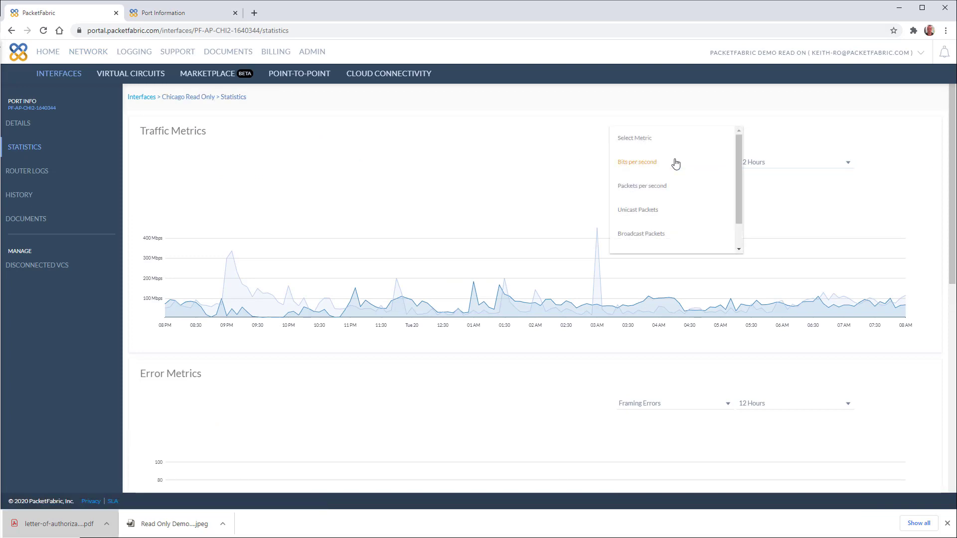
pyautogui.click(639, 358)
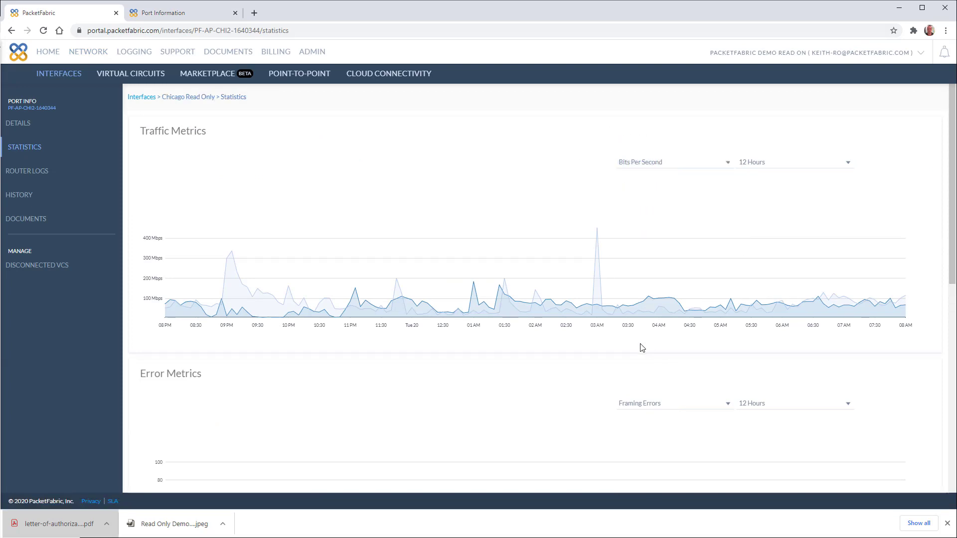
pyautogui.click(640, 404)
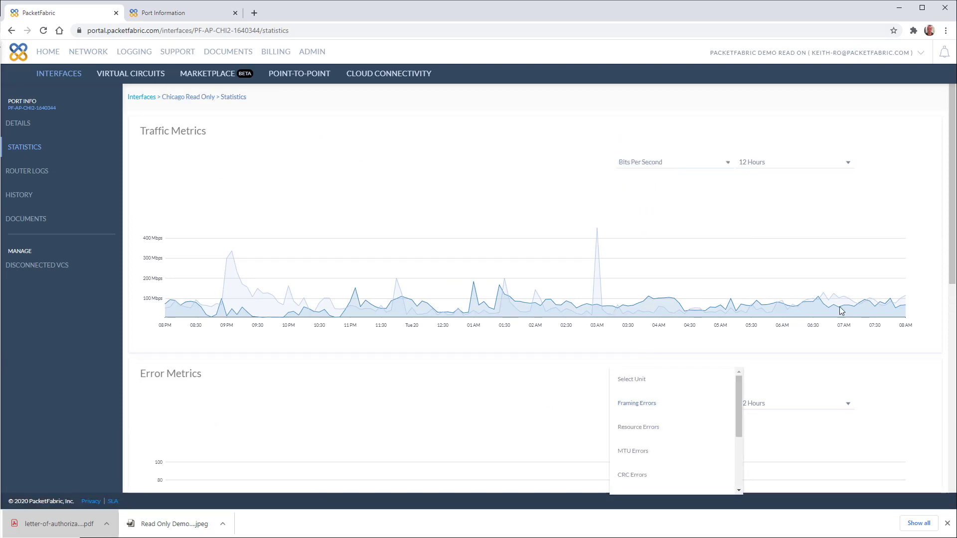
# - Check the traffic chart time ranges, then view the port's router logs and event history
pyautogui.click(765, 165)
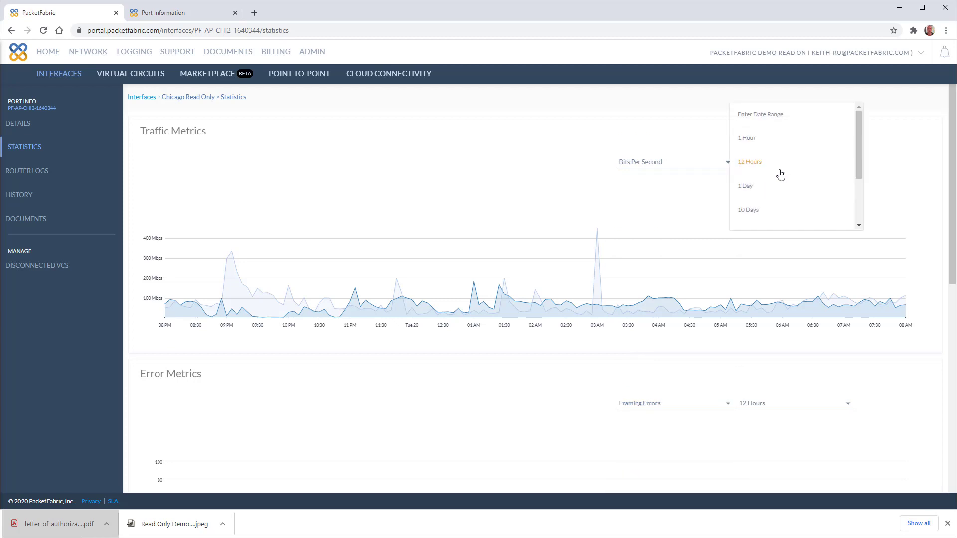
pyautogui.scroll(-3, 765, 197)
pyautogui.scroll(3, 765, 195)
pyautogui.click(26, 171)
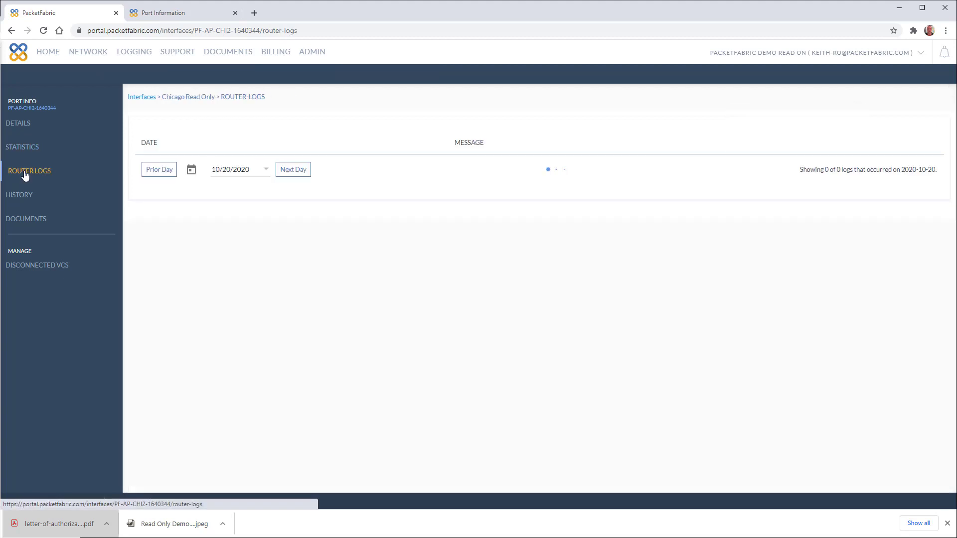
pyautogui.click(18, 199)
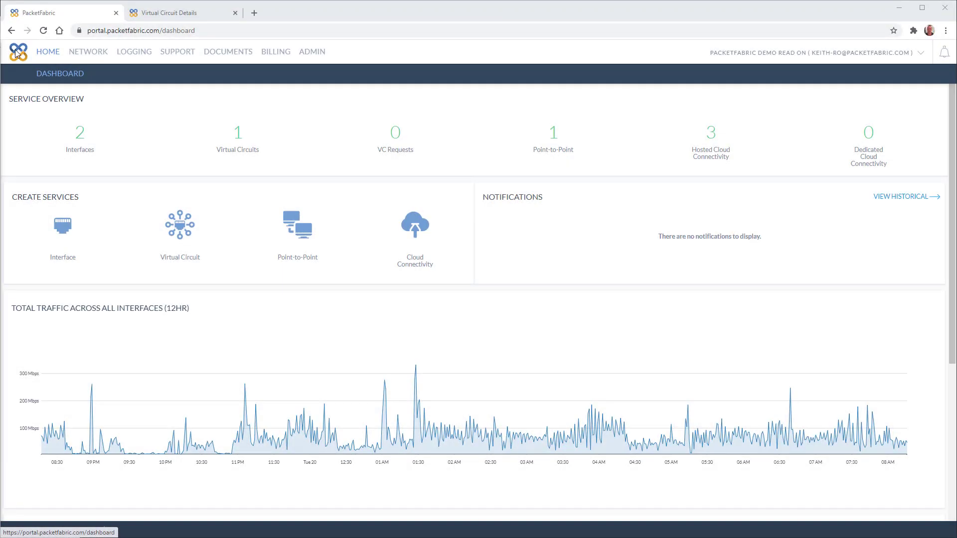
# - View details of virtual circuit PF-BC-CHI-NYC-1640350 (CHI to NYC) from the virtual circuits list
pyautogui.click(241, 136)
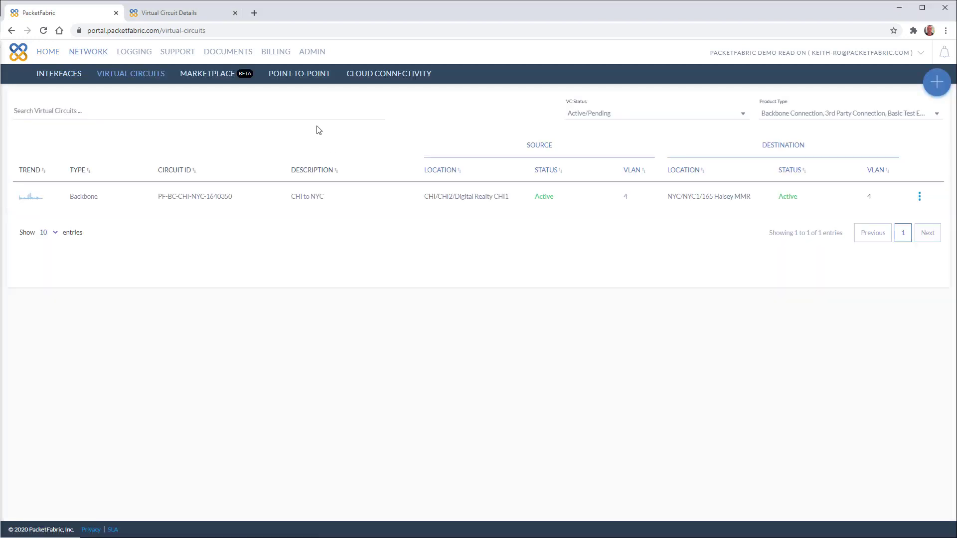
pyautogui.click(919, 196)
pyautogui.click(902, 219)
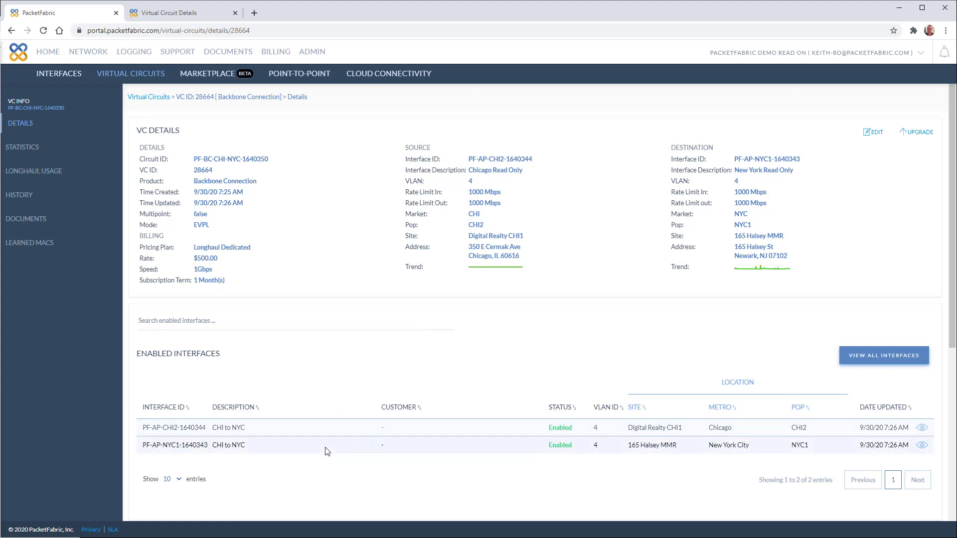
# - Return to the Virtual Circuit Details article and expand its Details section
pyautogui.click(199, 17)
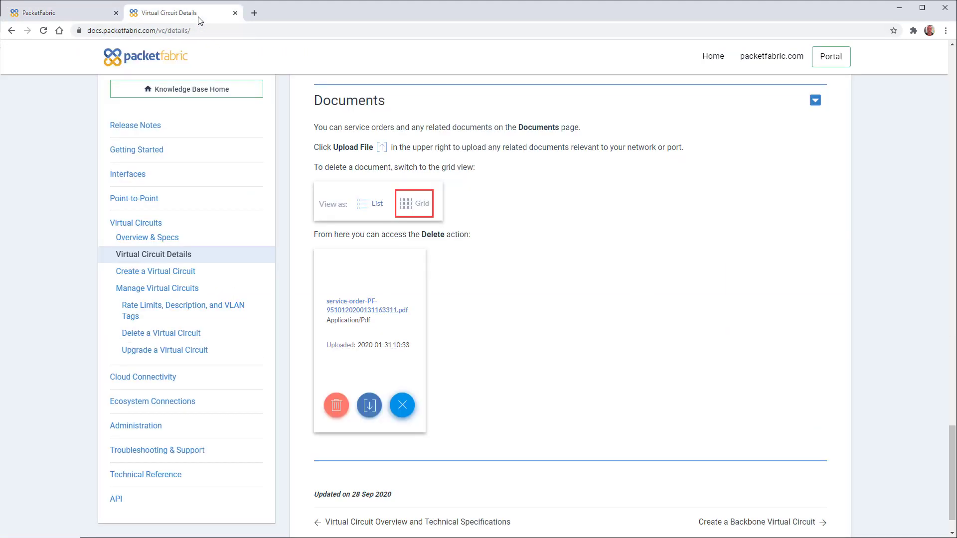
pyautogui.click(164, 255)
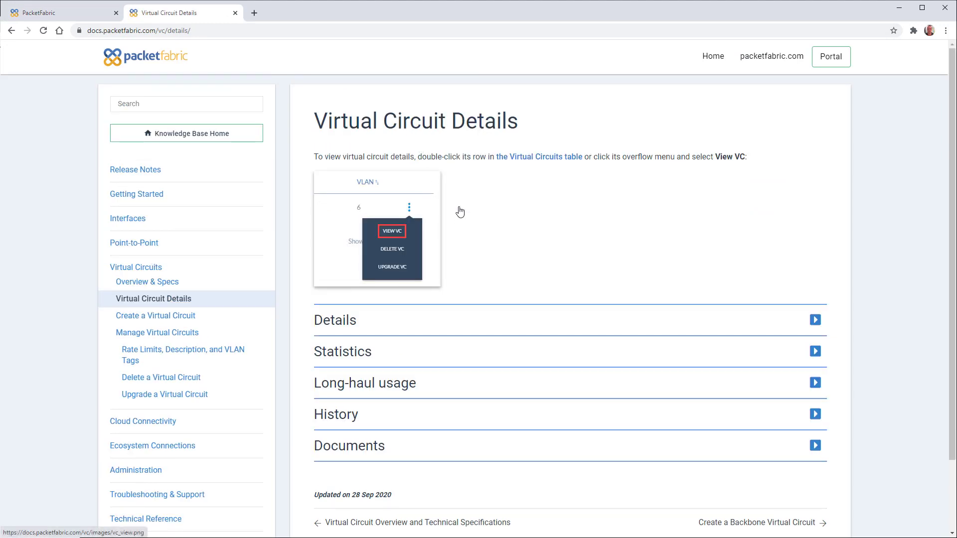
pyautogui.click(413, 330)
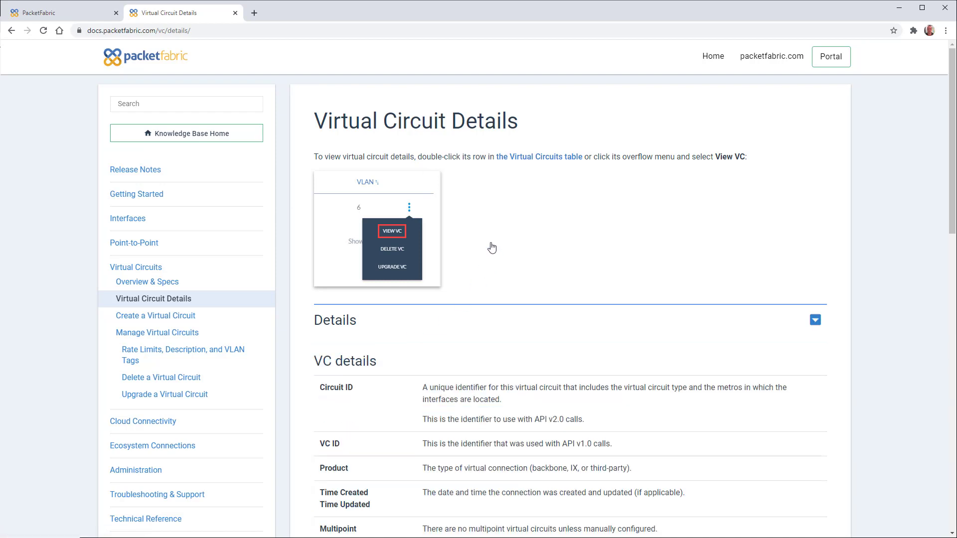
pyautogui.scroll(-8, 476, 268)
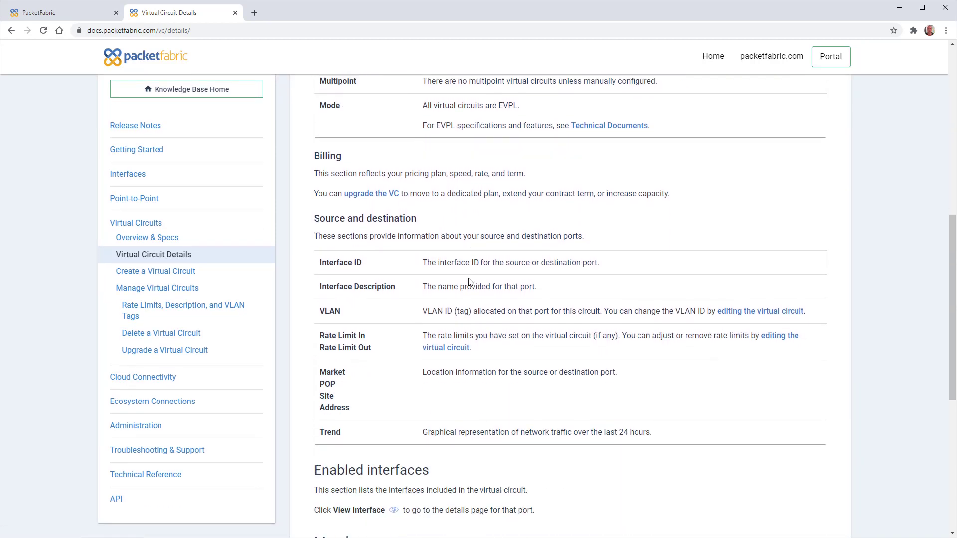
pyautogui.scroll(-2, 468, 287)
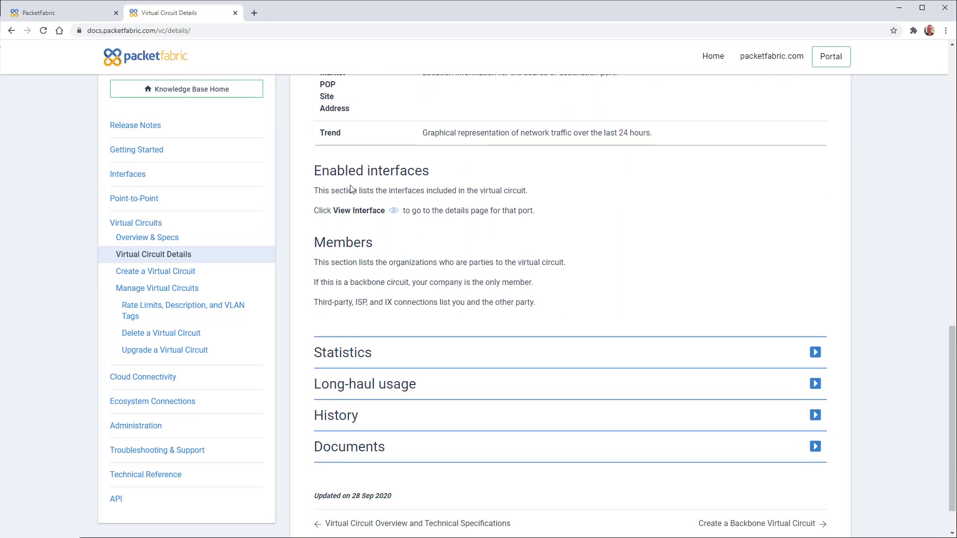
# - Expand the Statistics, Long-haul usage, History and Documents sections of the article
pyautogui.click(396, 358)
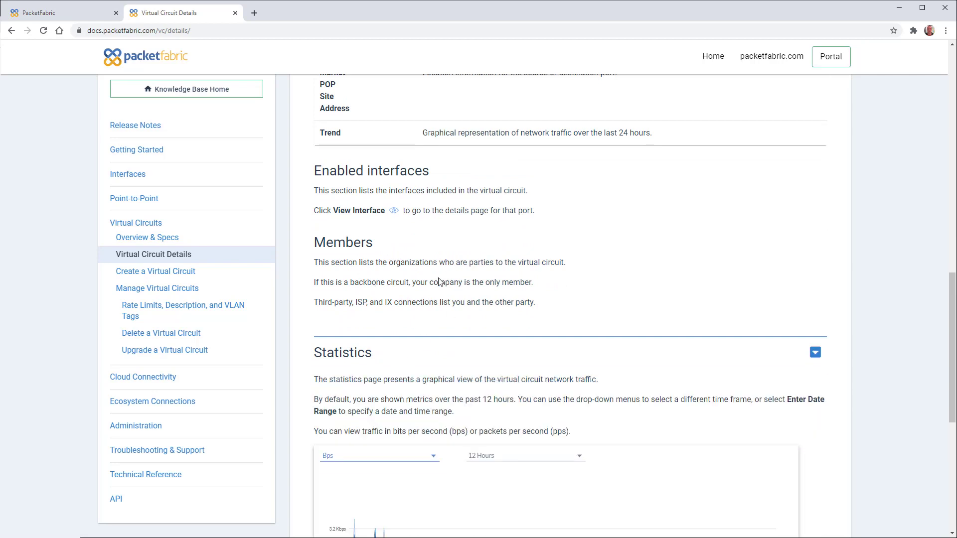
pyautogui.scroll(-2, 438, 282)
pyautogui.scroll(-2, 397, 376)
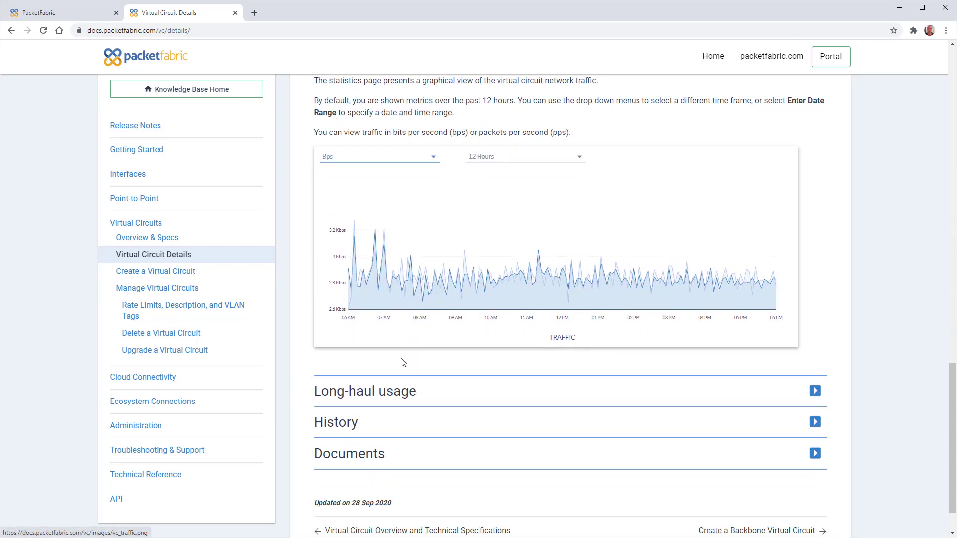
pyautogui.click(397, 388)
pyautogui.scroll(-5, 399, 324)
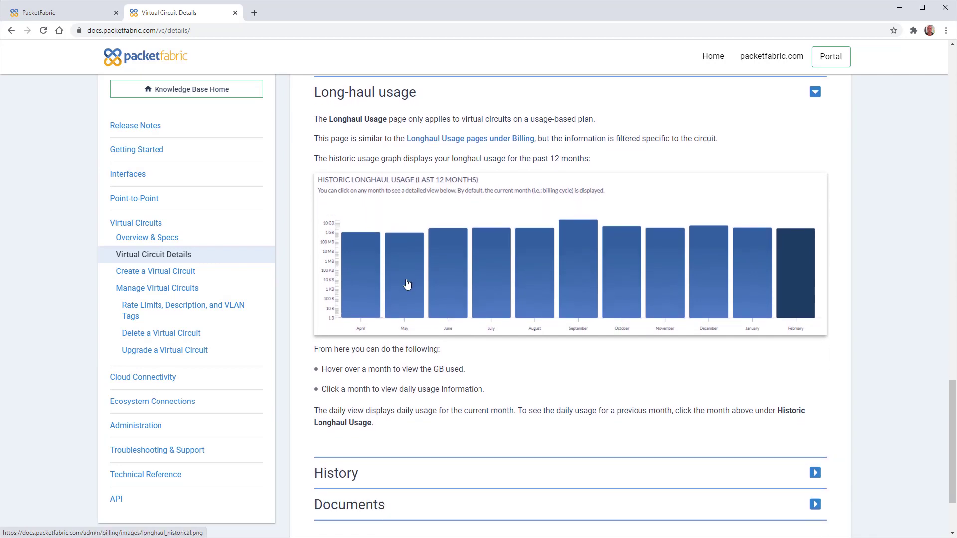
pyautogui.click(358, 369)
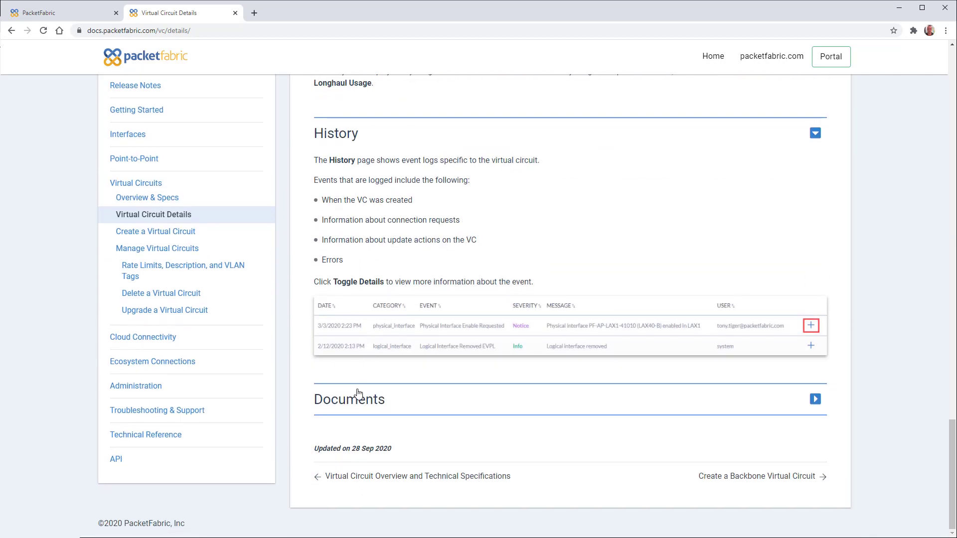
pyautogui.click(363, 396)
pyautogui.scroll(3, 279, 319)
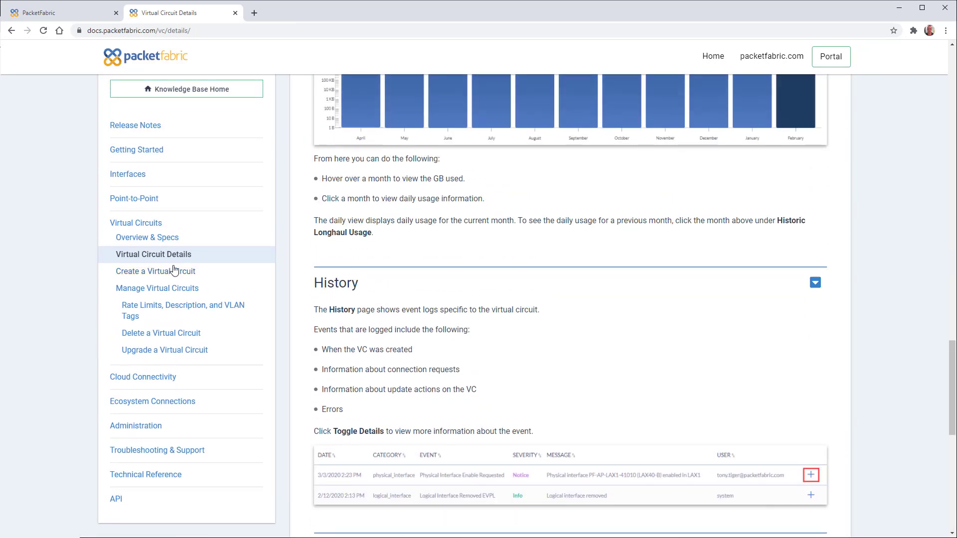
# - Open the virtual circuit Overview & Specs article and read down to the EVPL Ethernet specifications
pyautogui.click(160, 239)
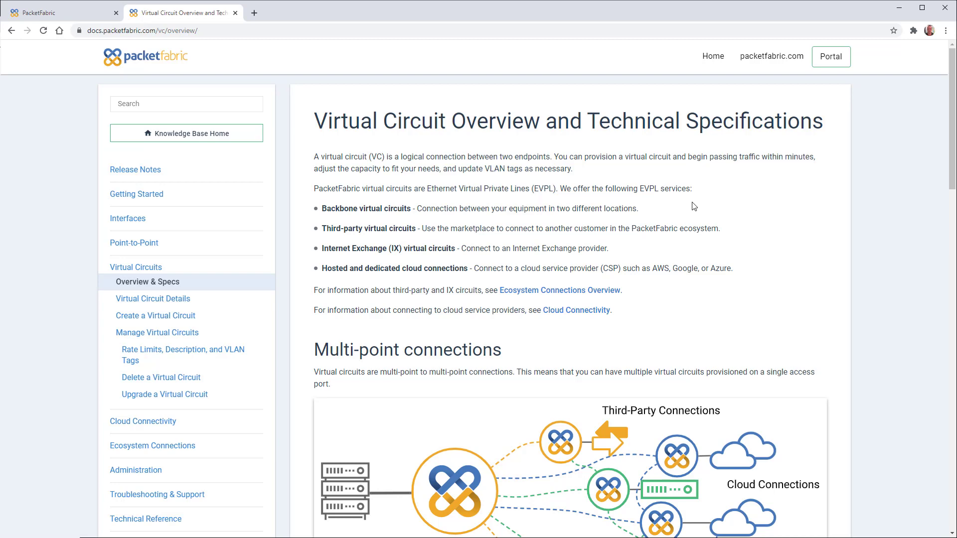
pyautogui.scroll(-4, 618, 295)
pyautogui.scroll(-3, 593, 294)
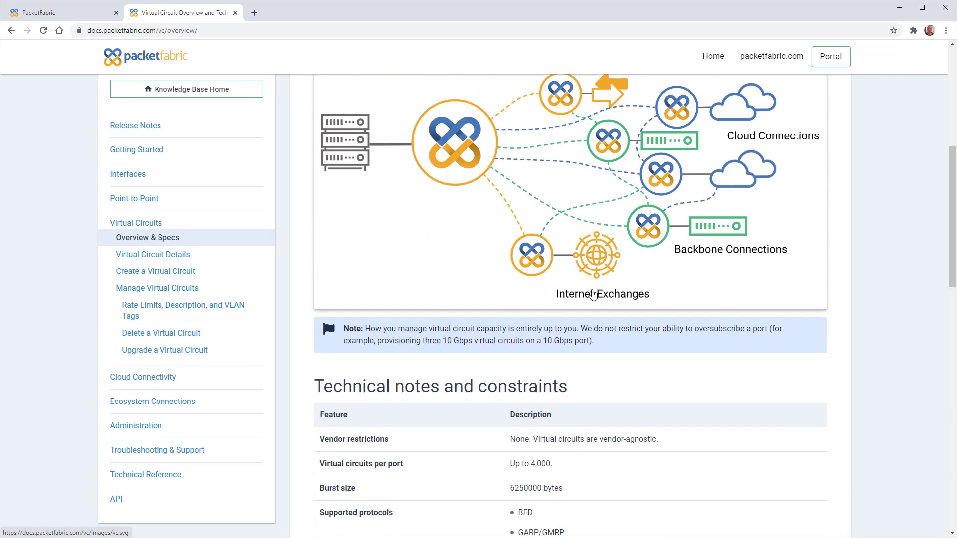
pyautogui.scroll(-8, 593, 294)
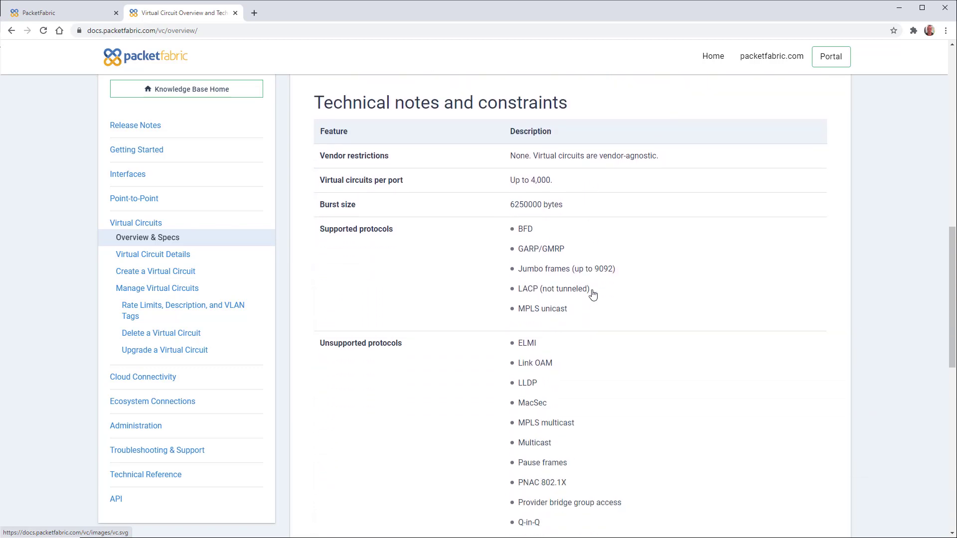
pyautogui.scroll(-9, 592, 299)
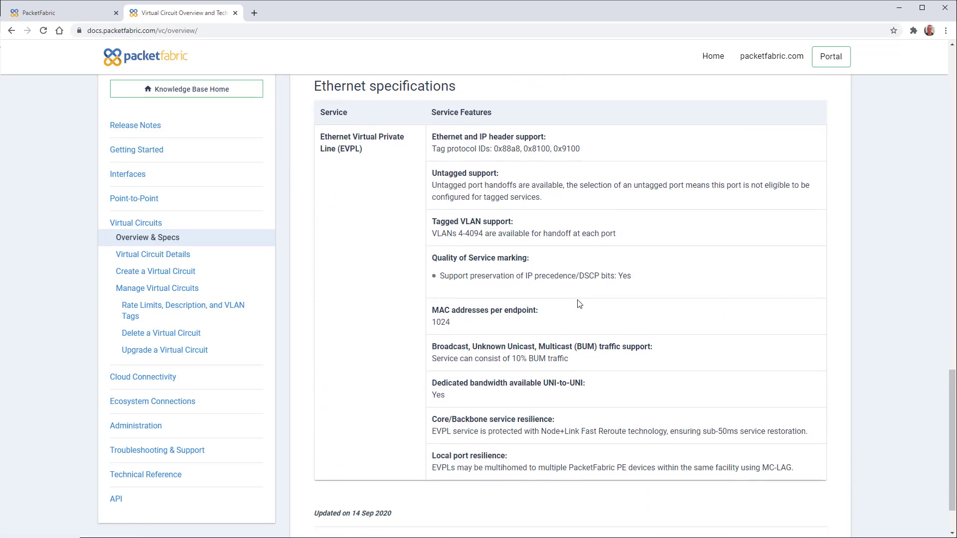
# - Read the Create a Backbone Virtual Circuit article through pricing plans, confirmation and advanced options
pyautogui.click(160, 232)
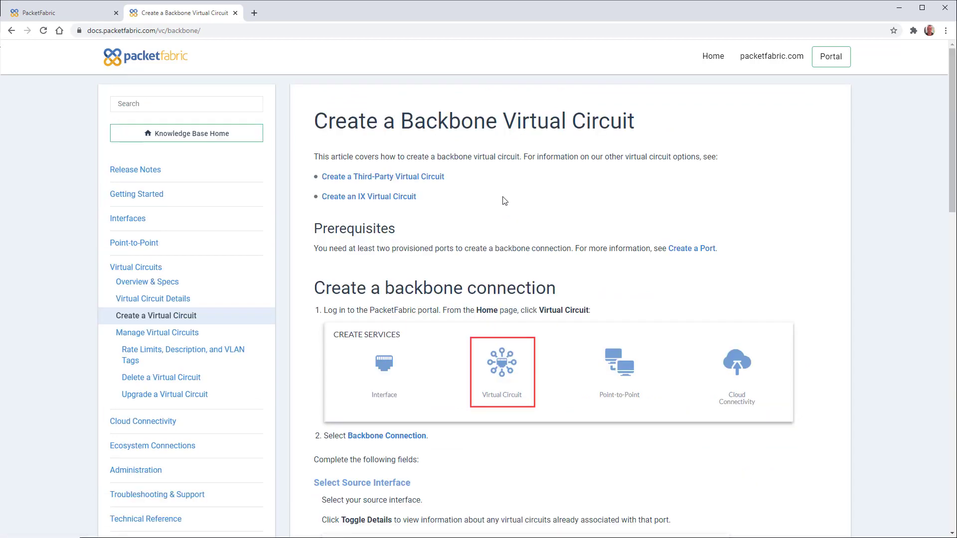
pyautogui.scroll(-2, 431, 216)
pyautogui.scroll(1, 403, 391)
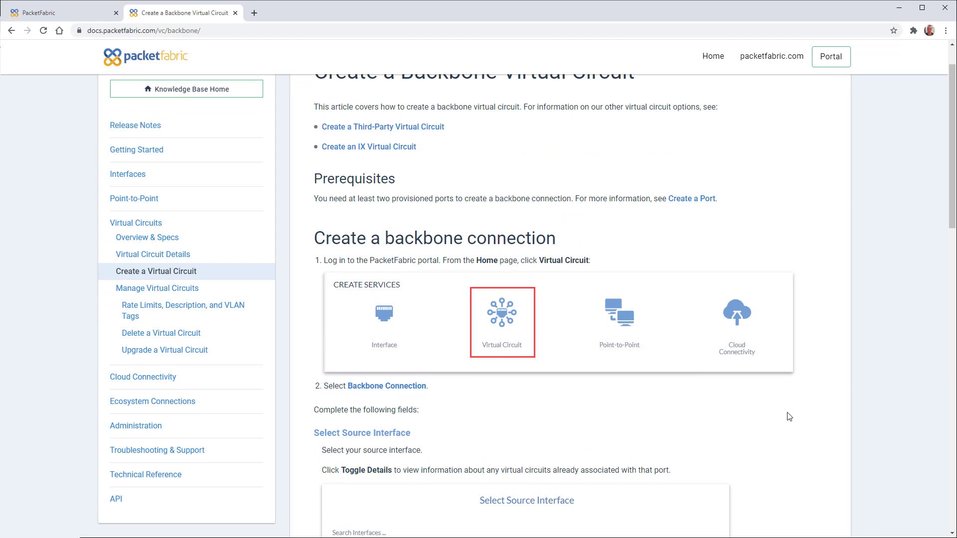
pyautogui.scroll(-2, 787, 416)
pyautogui.scroll(-5, 788, 417)
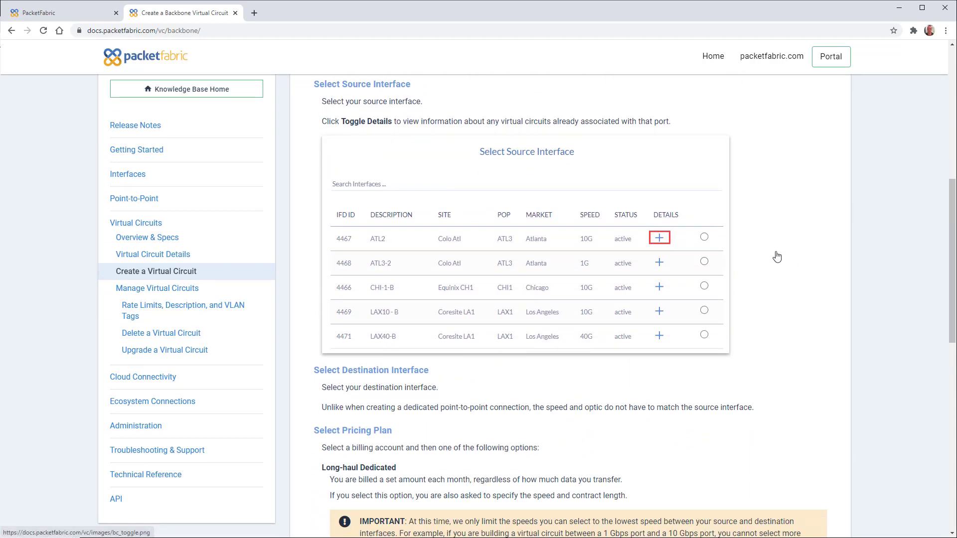
pyautogui.scroll(-7, 776, 256)
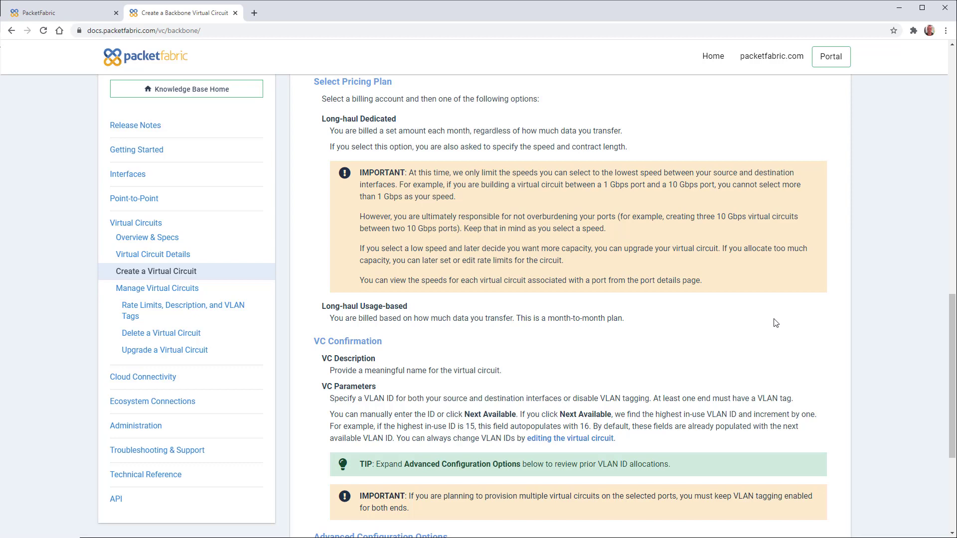
pyautogui.scroll(-1, 506, 370)
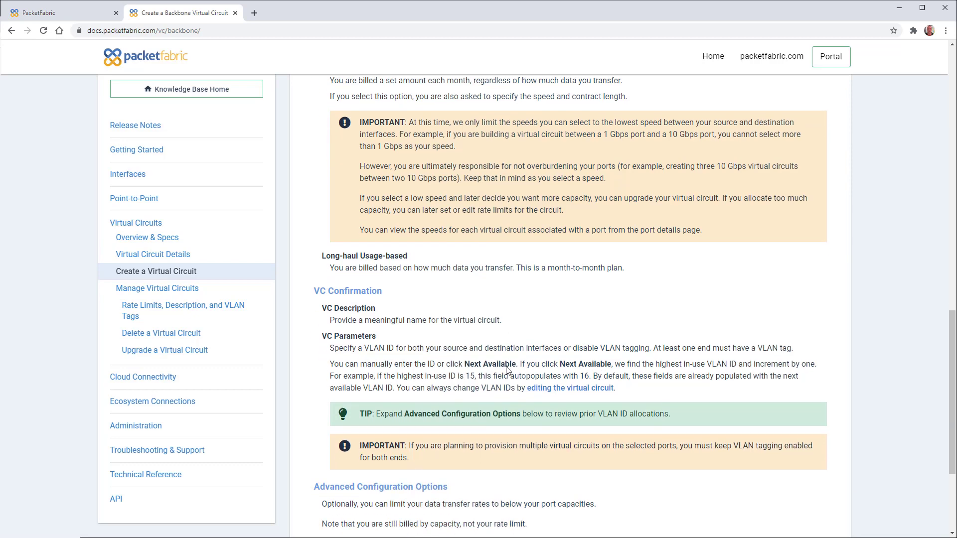
pyautogui.scroll(-3, 506, 371)
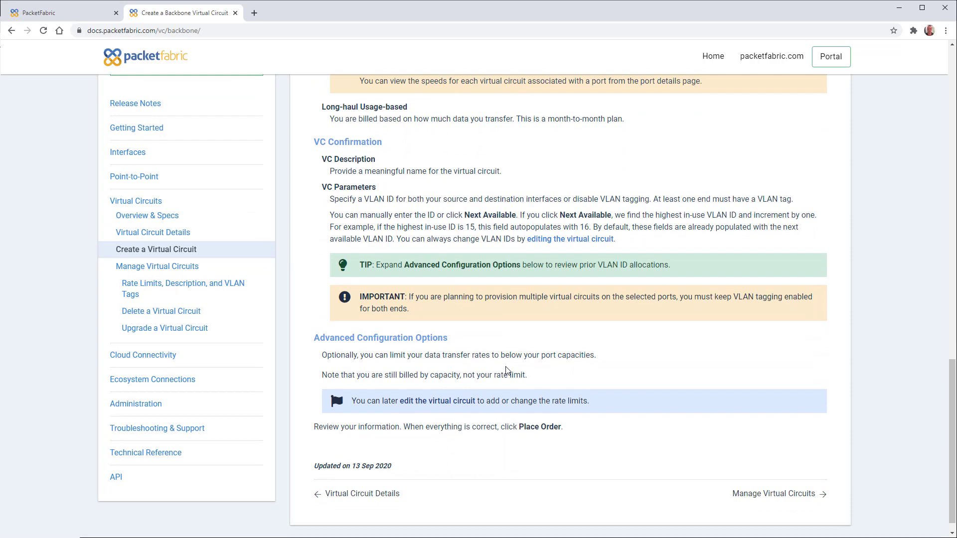
# - Show the CHI to NYC circuit's traffic statistics in packets per second (pps)
pyautogui.click(82, 16)
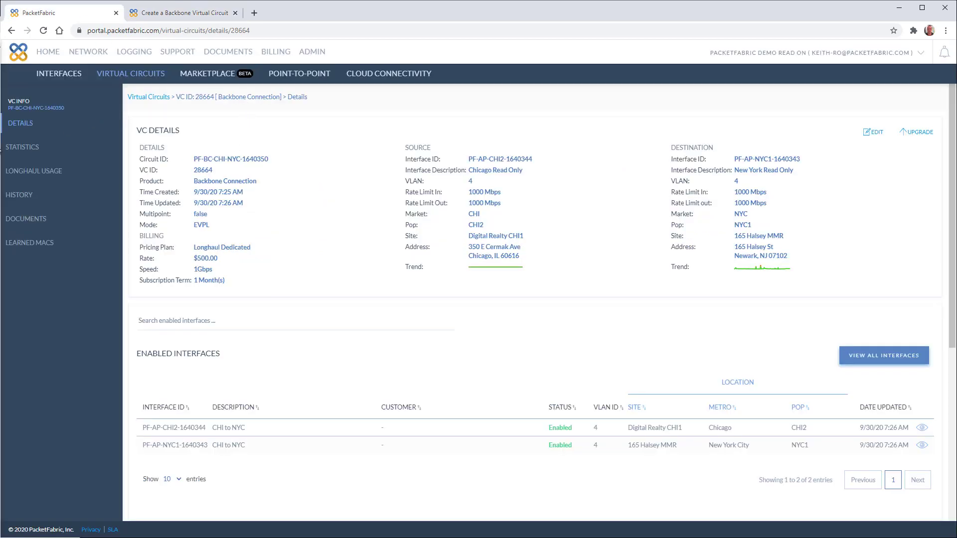
pyautogui.click(23, 148)
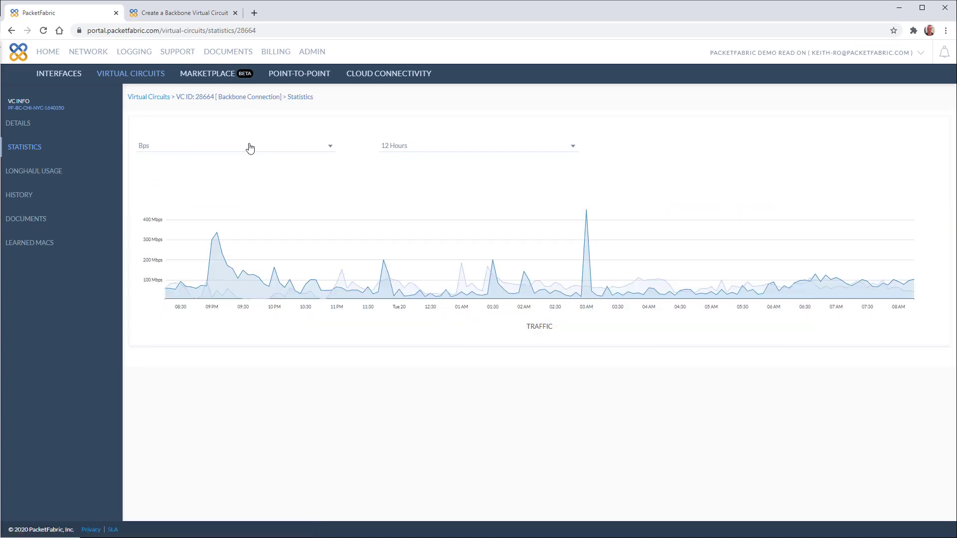
pyautogui.click(180, 152)
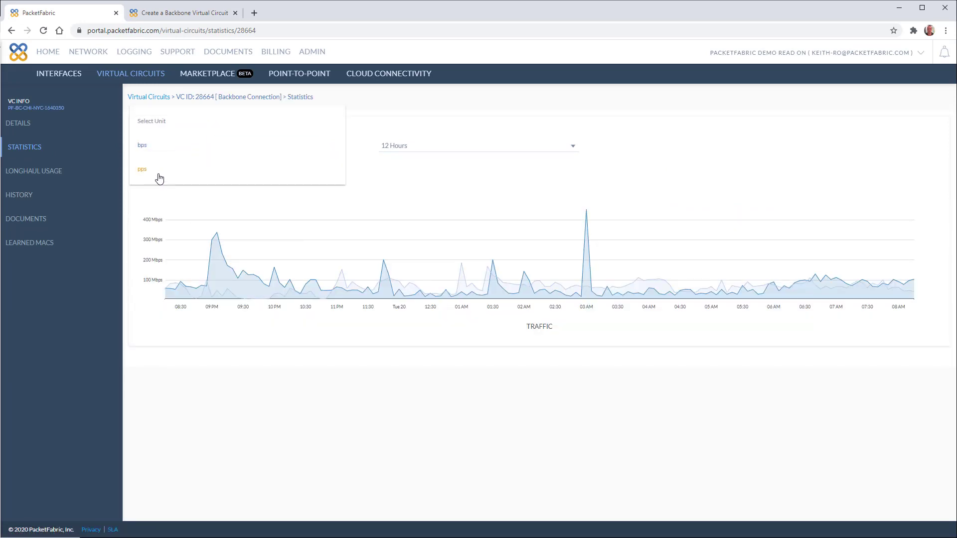
pyautogui.click(156, 174)
# - View the circuit's Longhaul Usage, History, Documents and Learned MACs pages
pyautogui.click(41, 172)
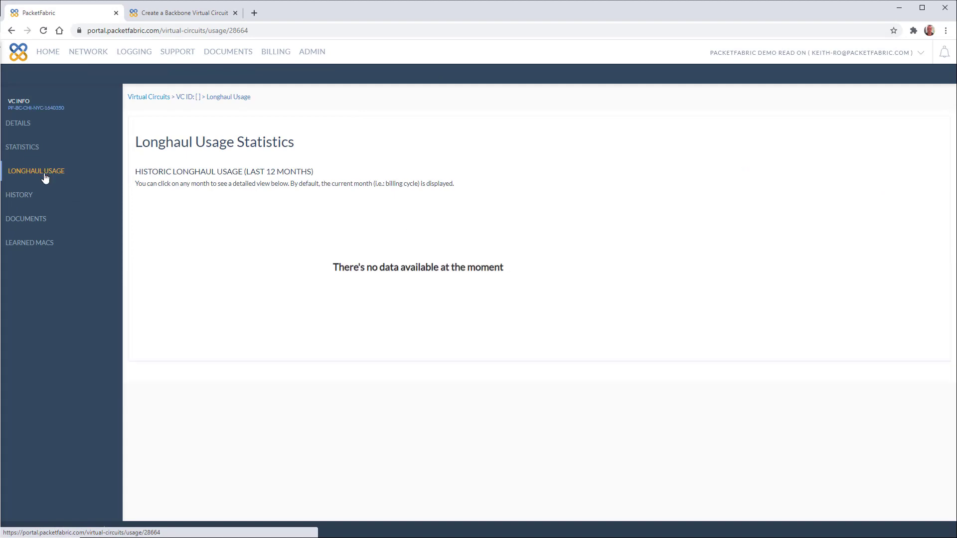
pyautogui.click(12, 195)
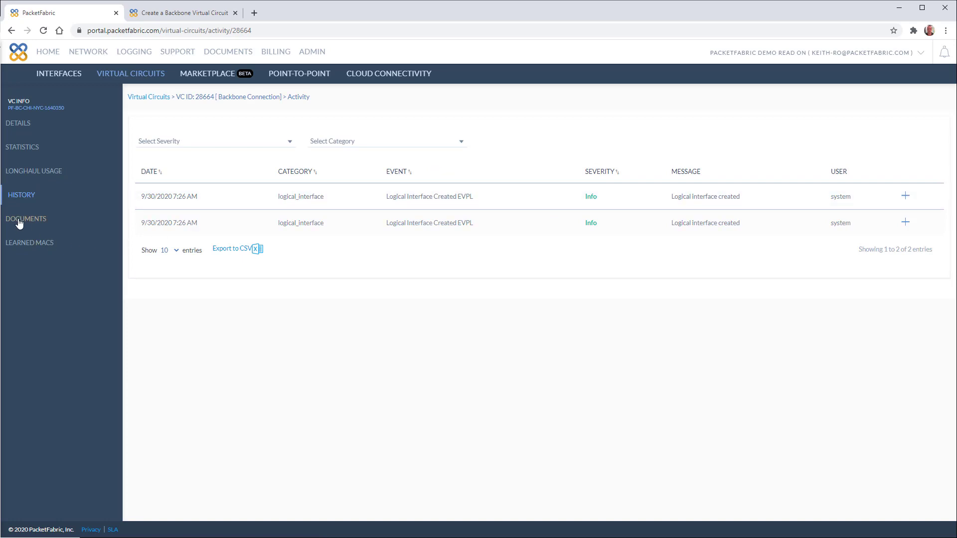
pyautogui.click(18, 220)
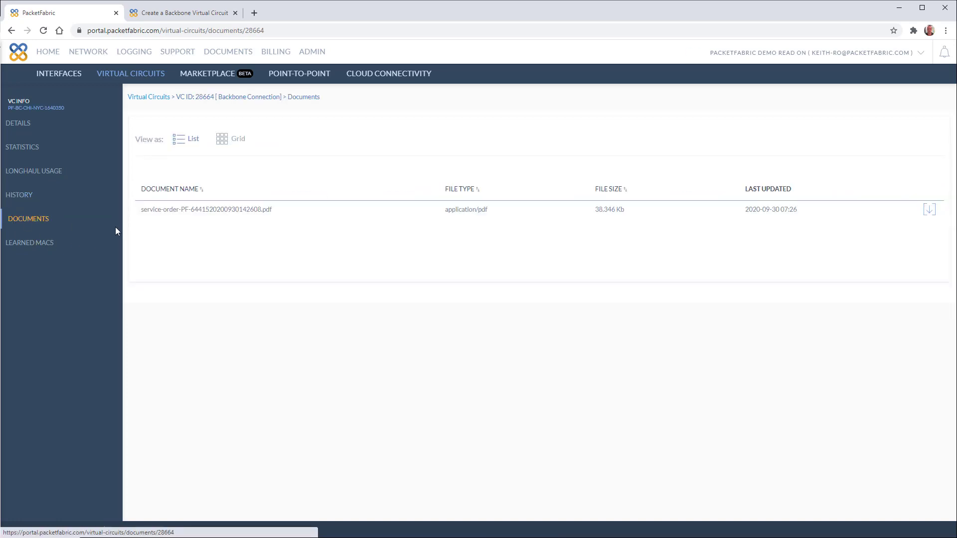
pyautogui.click(20, 243)
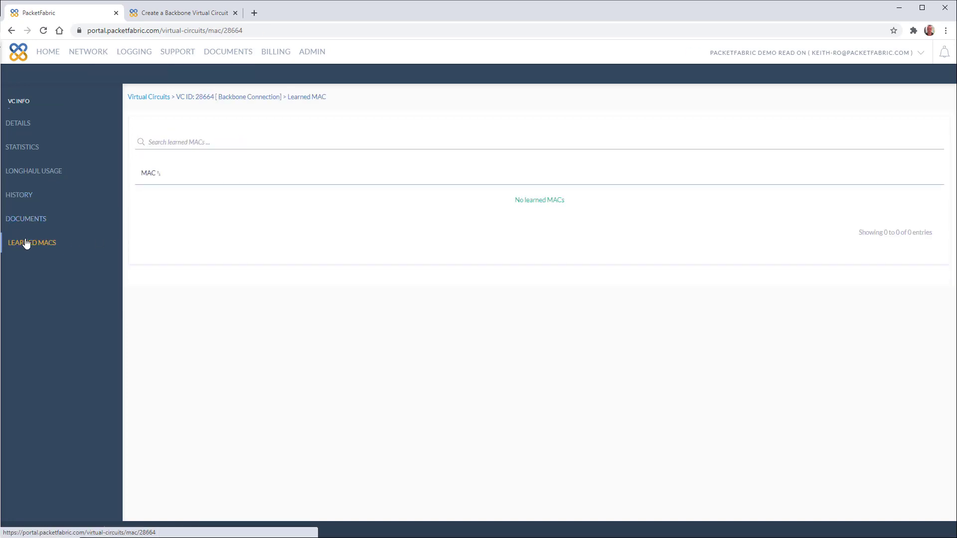
# - List the point-to-point connections and try Generate LOA on the ATL1-to-SV1 connection, then cancel it
pyautogui.click(53, 56)
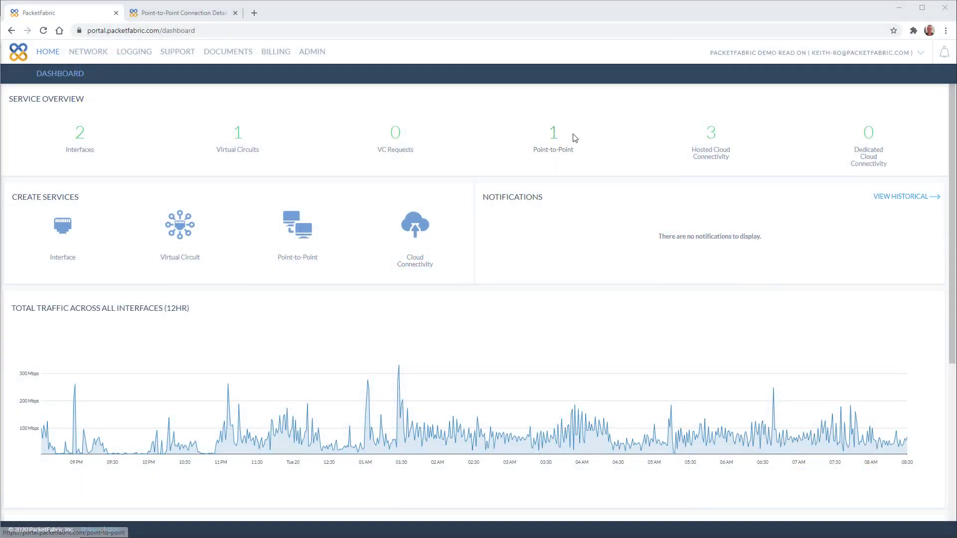
pyautogui.click(556, 141)
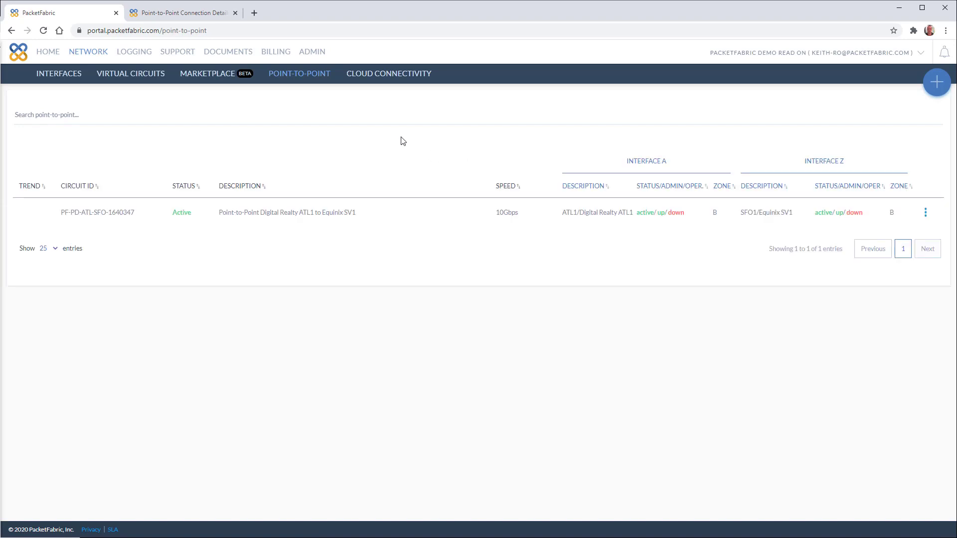
pyautogui.click(925, 212)
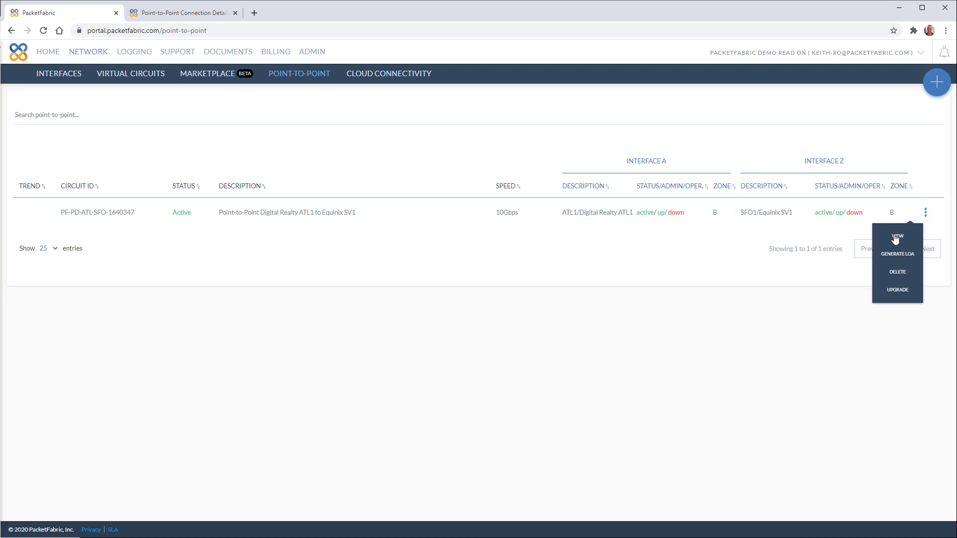
pyautogui.click(883, 256)
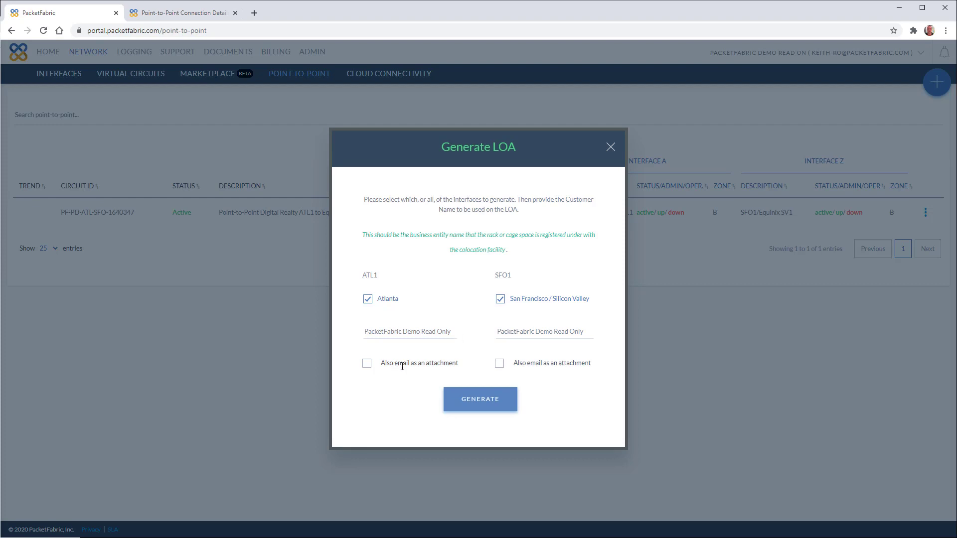
pyautogui.click(610, 147)
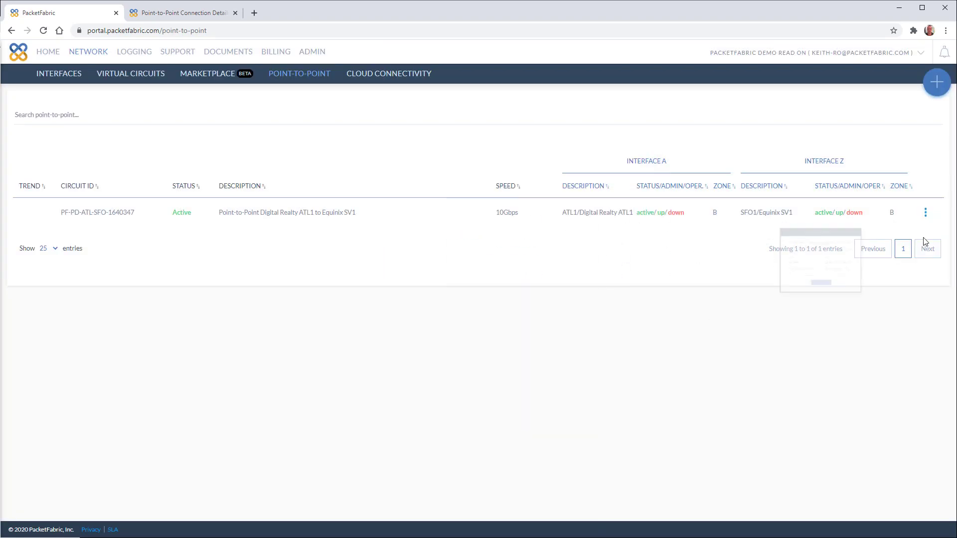
# - View the ATL1-to-SV1 connection's details, then switch to the Point-to-Point Connection Details docs
pyautogui.click(926, 213)
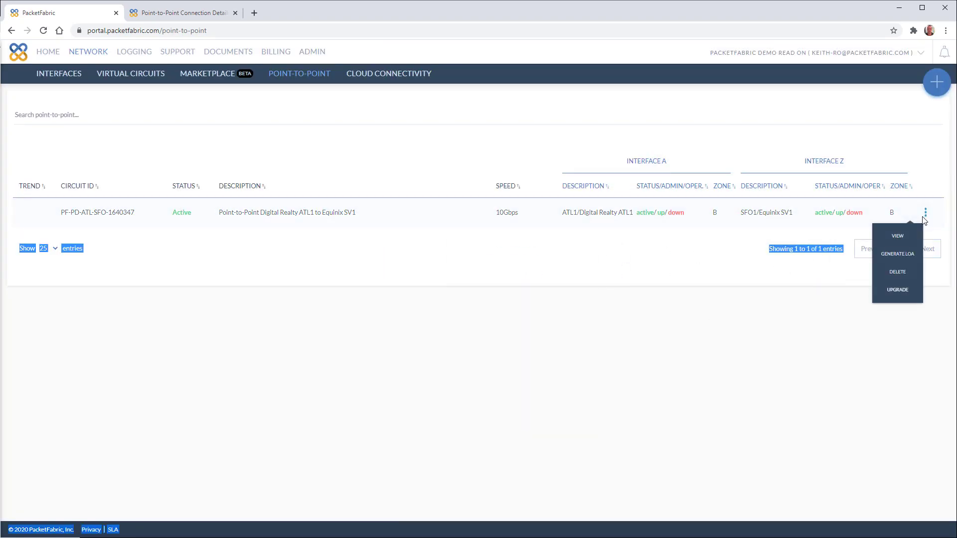
pyautogui.click(904, 236)
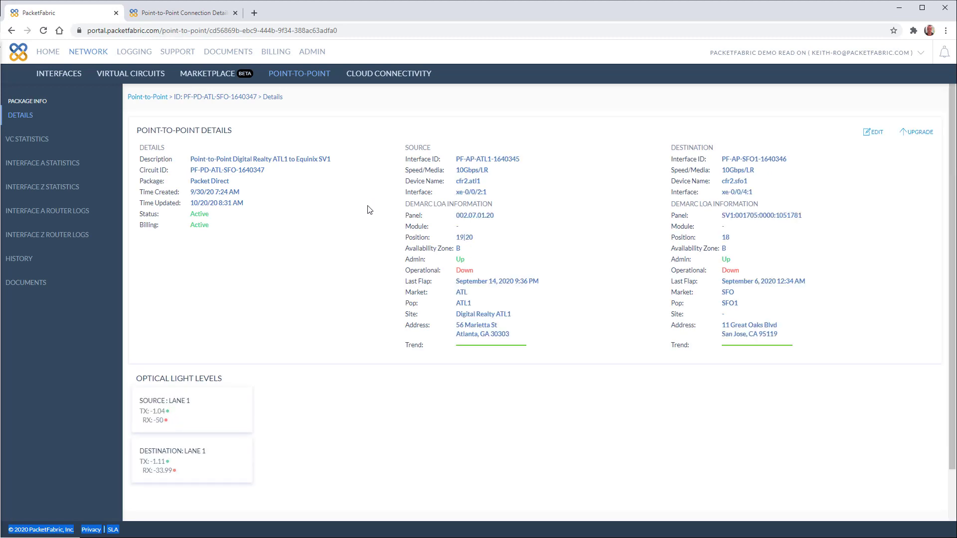
pyautogui.click(190, 13)
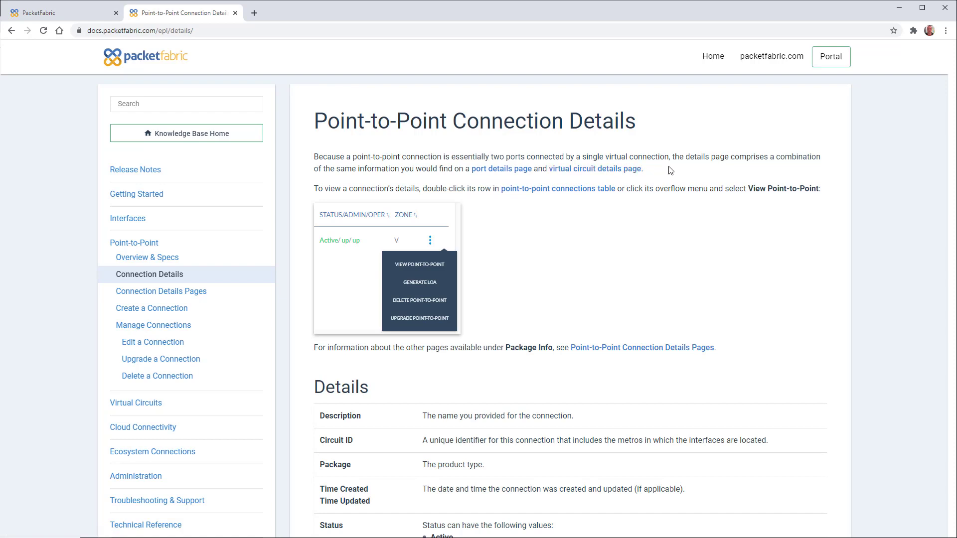
pyautogui.scroll(-6, 533, 271)
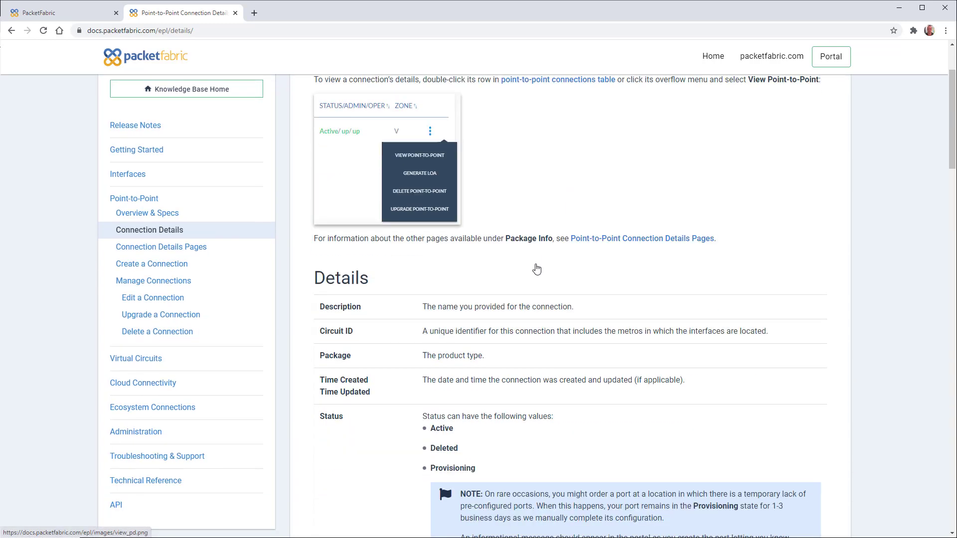
pyautogui.scroll(-8, 507, 280)
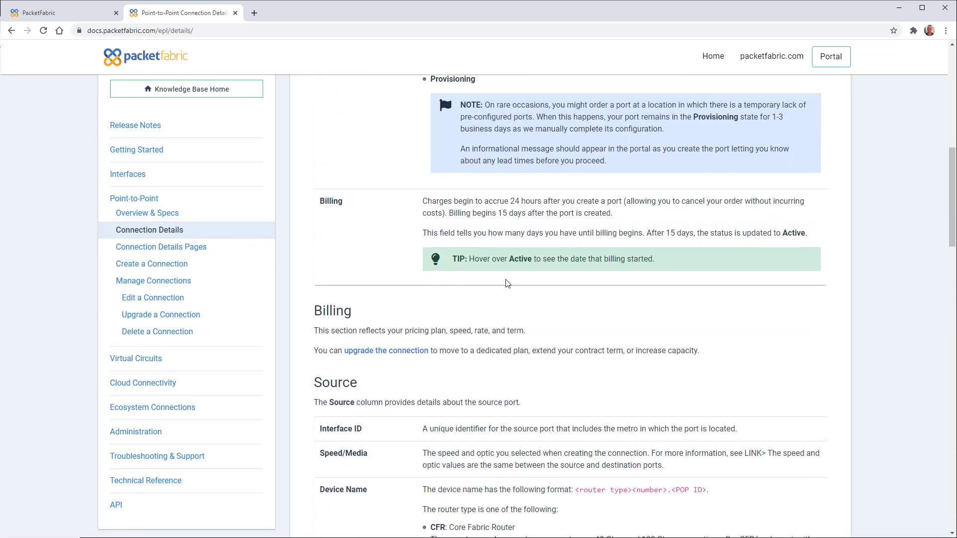
pyautogui.scroll(-7, 506, 283)
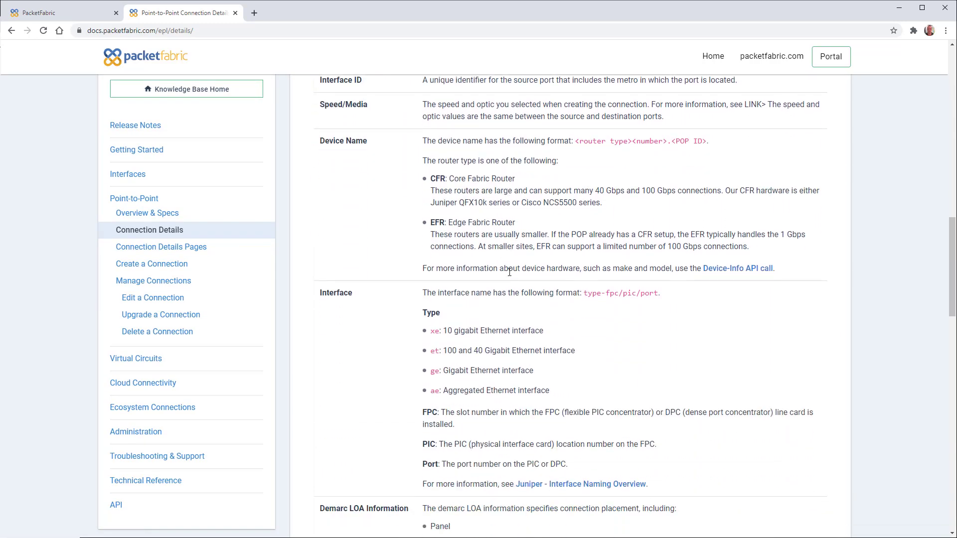
# - Open Point-to-Point Overview & Specs and highlight its opening lines, including the EPL pseudowire line
pyautogui.scroll(-6, 508, 269)
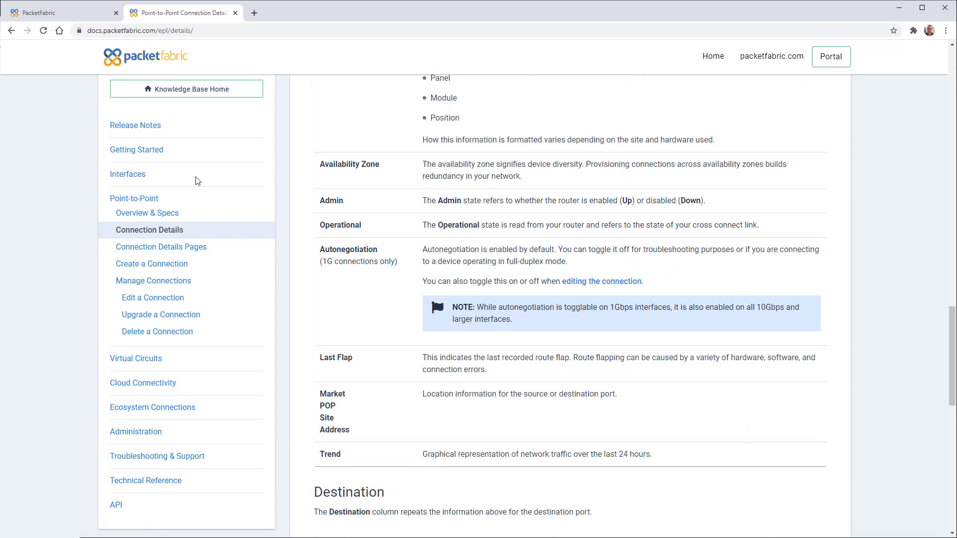
pyautogui.click(138, 214)
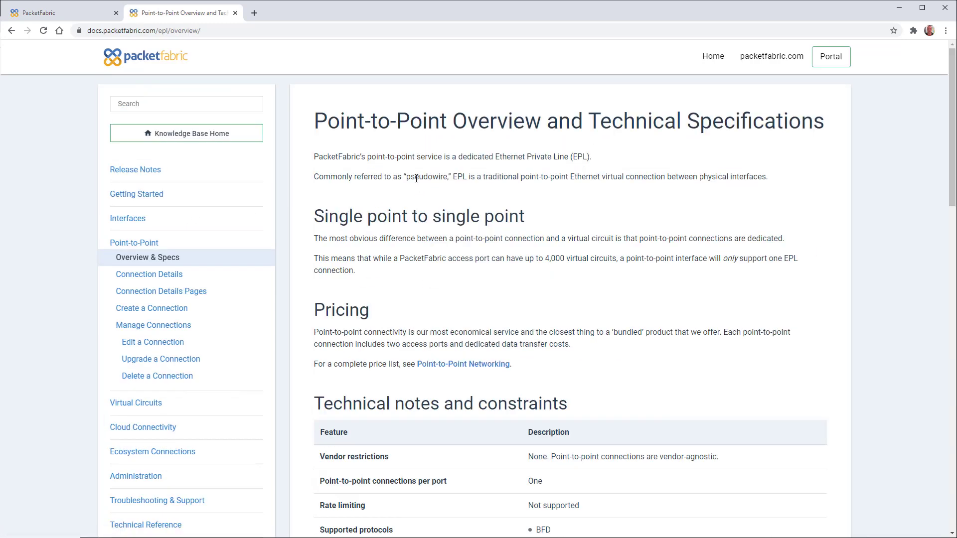
pyautogui.tripleClick(358, 159)
pyautogui.tripleClick(413, 177)
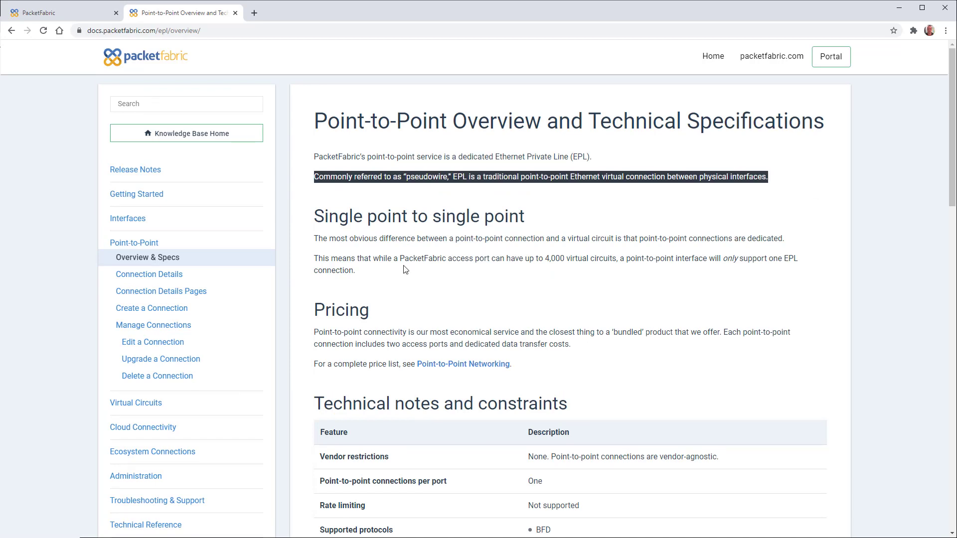
pyautogui.click(398, 280)
# - Scroll through the Ethernet specifications and back to the top of the page
pyautogui.scroll(-3, 400, 263)
pyautogui.scroll(-15, 400, 262)
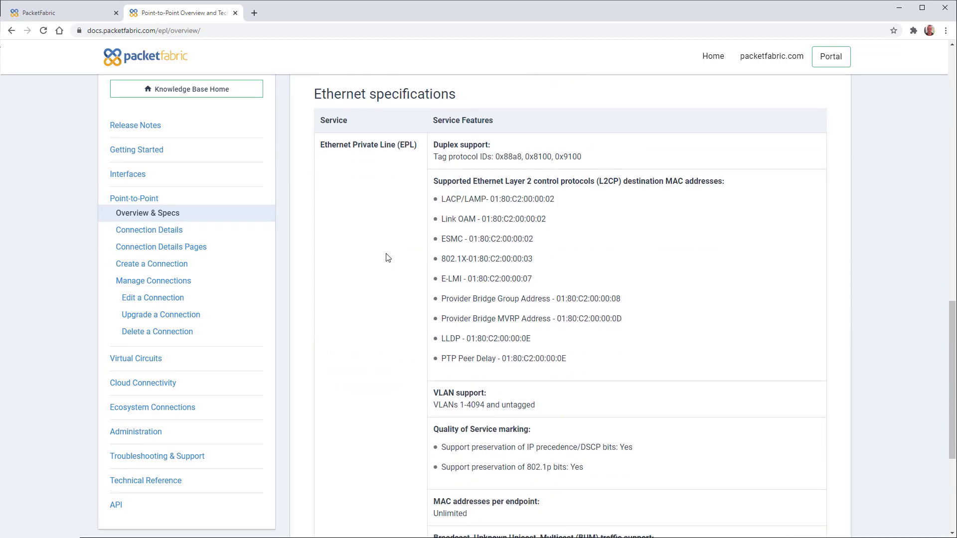
pyautogui.scroll(-5, 386, 258)
pyautogui.scroll(7, 386, 227)
pyautogui.scroll(13, 386, 227)
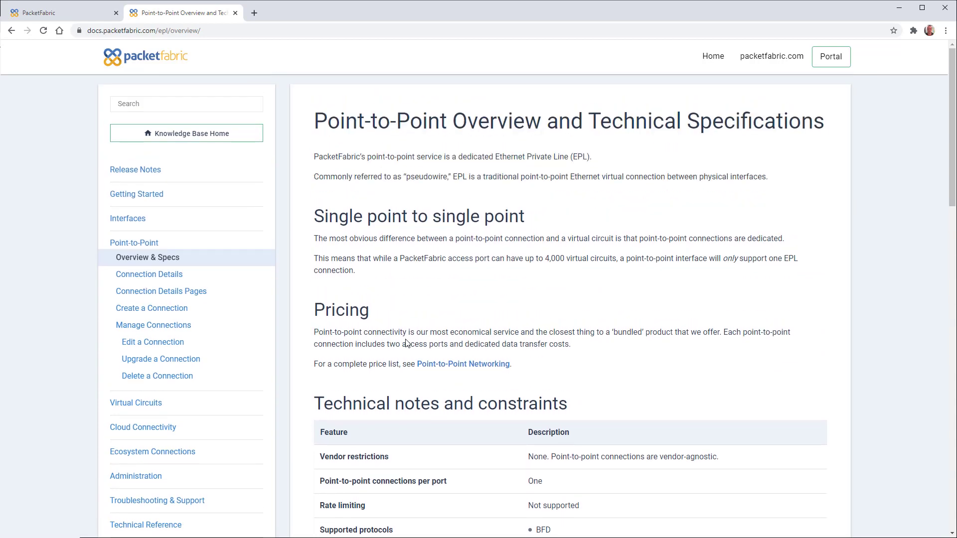
# - Open Point-to-Point Networking pricing and compare US Metro 12-, 24- and 36-month prices
pyautogui.click(429, 365)
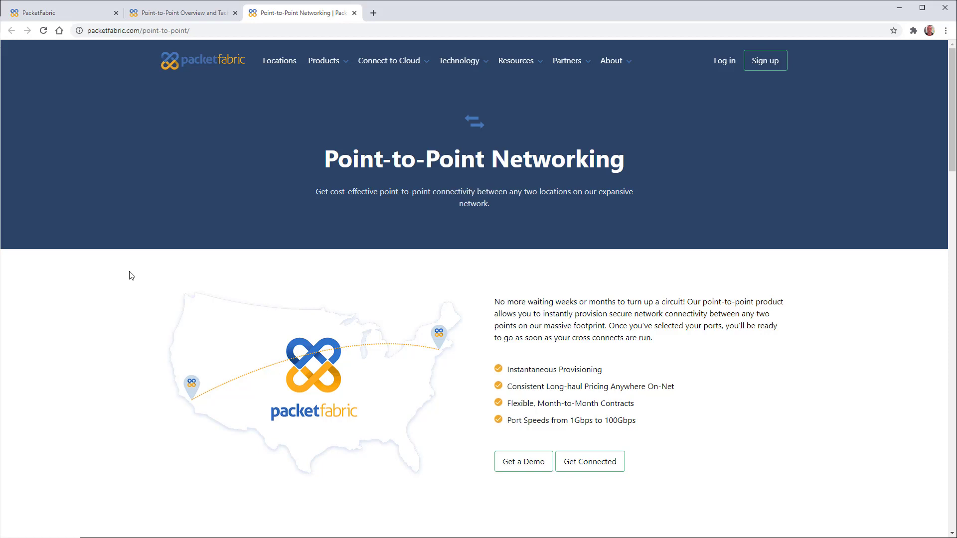
pyautogui.scroll(-2, 125, 289)
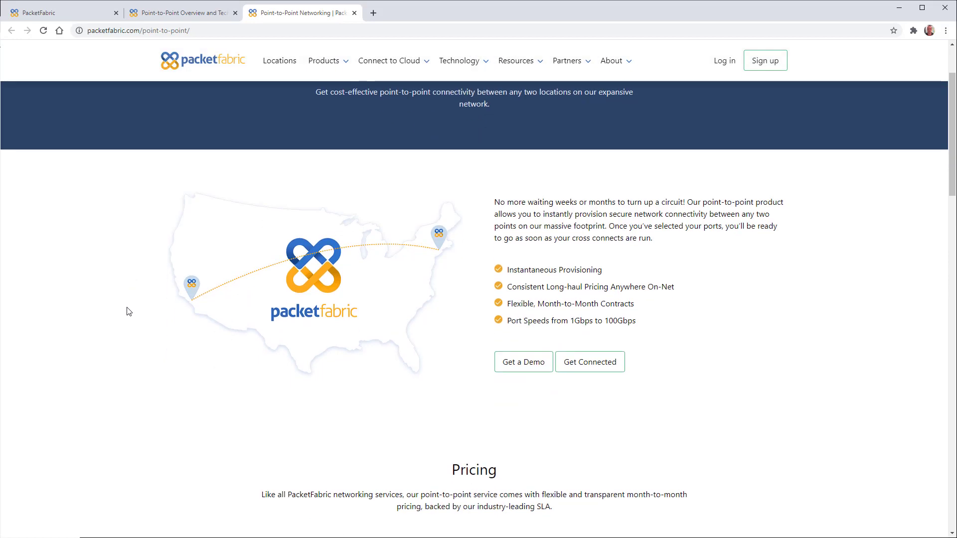
pyautogui.scroll(-6, 129, 311)
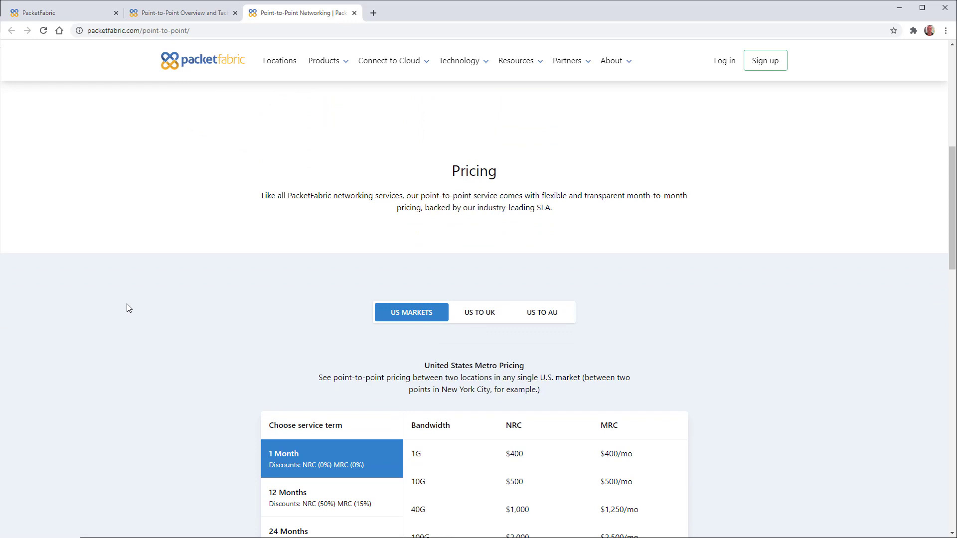
pyautogui.scroll(6, 128, 308)
pyautogui.scroll(-6, 127, 304)
pyautogui.scroll(-4, 129, 307)
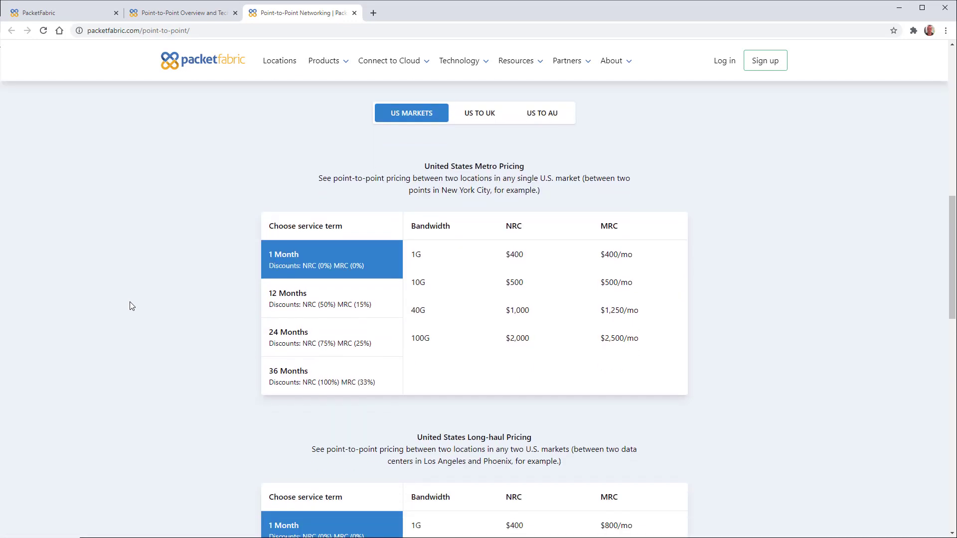
pyautogui.click(292, 308)
pyautogui.click(303, 345)
pyautogui.click(306, 387)
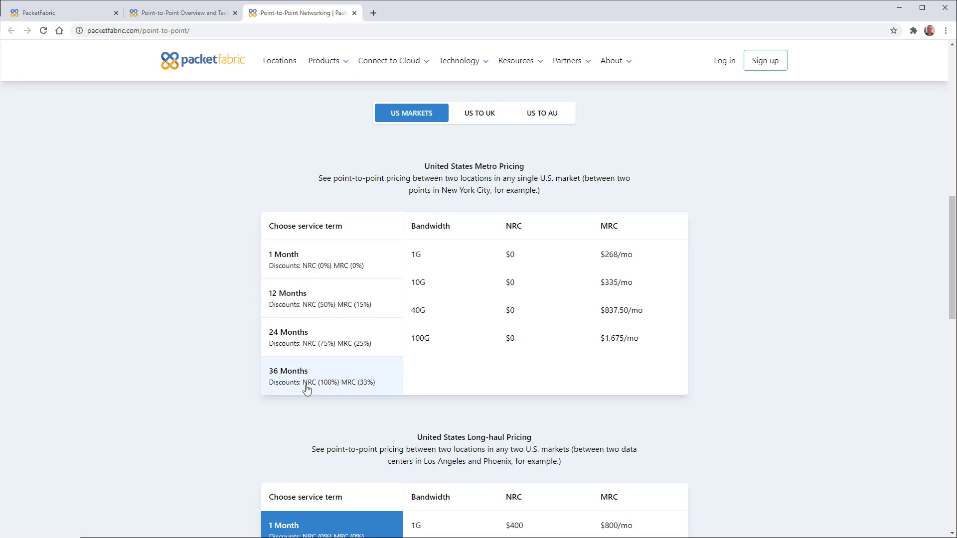
# - Check the US TO UK and US TO AU pricing, then return to US markets
pyautogui.click(481, 116)
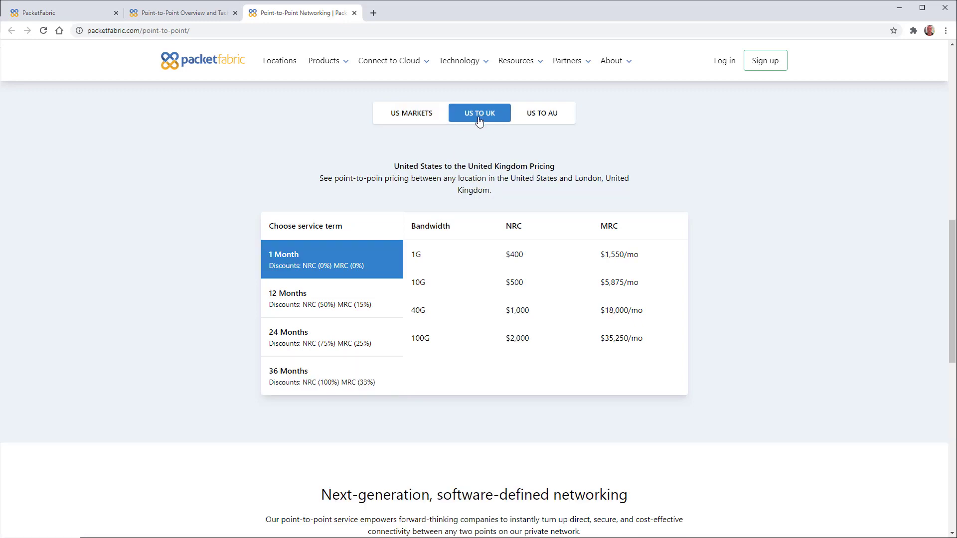
pyautogui.click(546, 118)
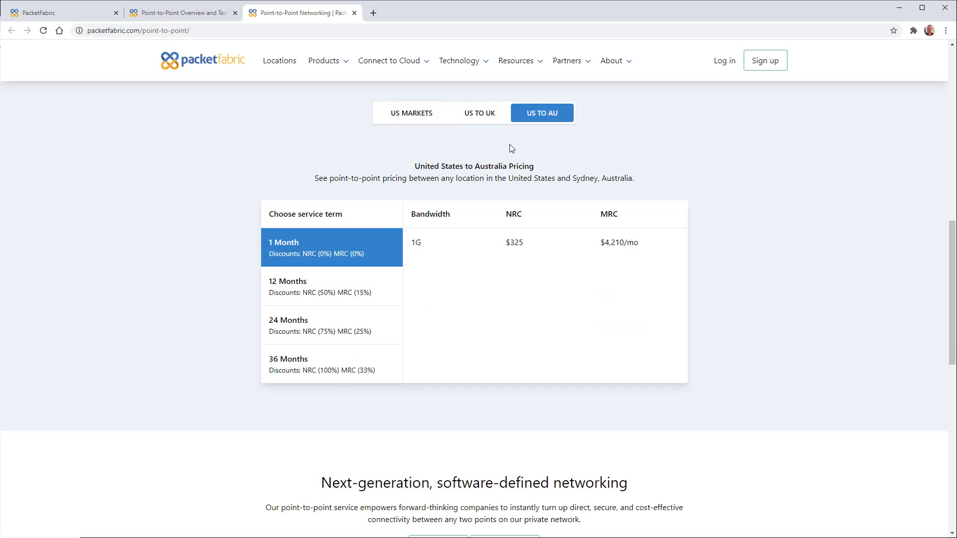
pyautogui.click(414, 119)
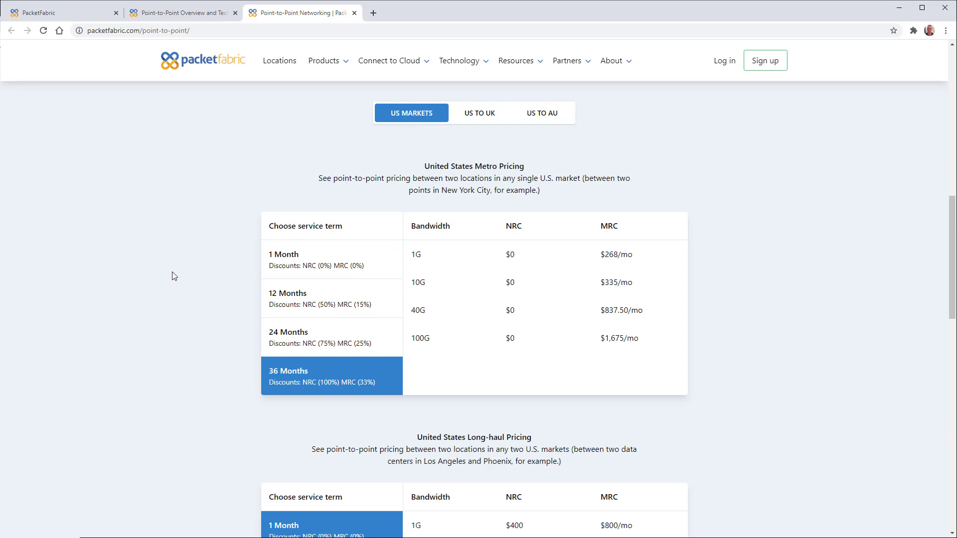
# - Compare US Long-haul 12-, 24- and 36-month prices, ending on 36-month rates with $0 NRC
pyautogui.scroll(-2, 172, 273)
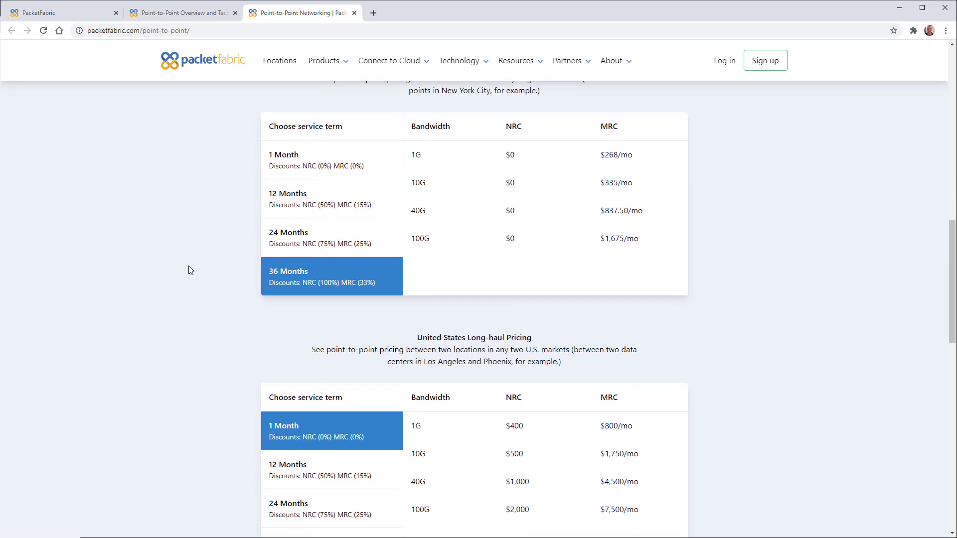
pyautogui.scroll(-1, 189, 270)
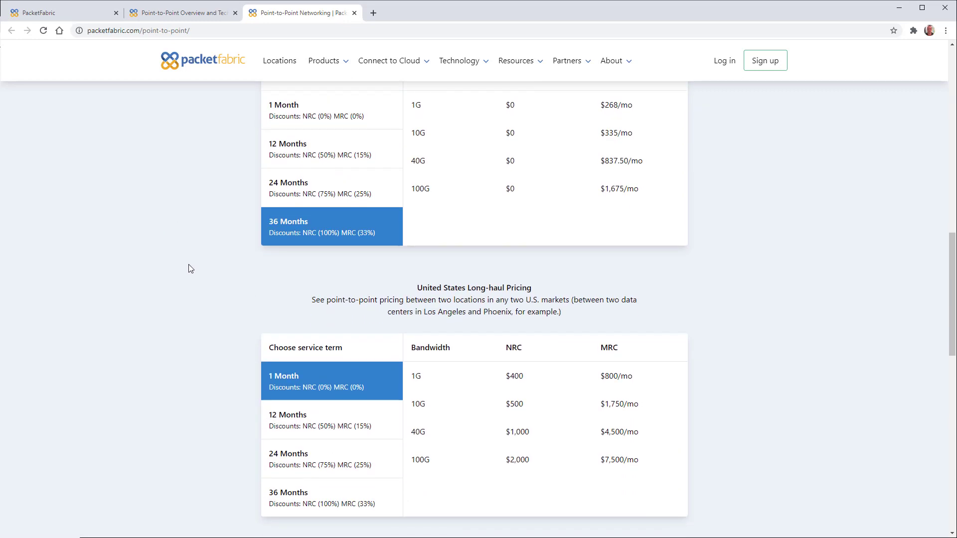
pyautogui.scroll(-2, 189, 268)
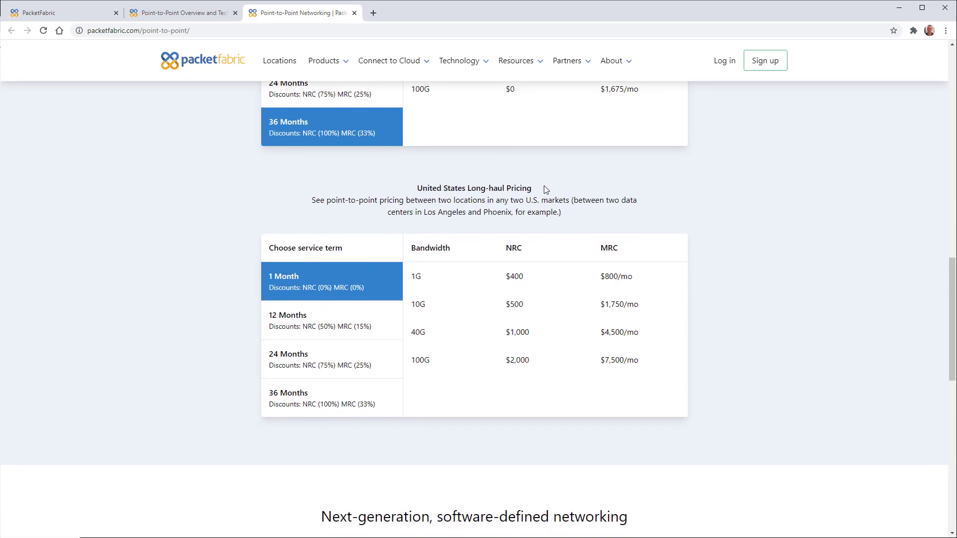
pyautogui.click(305, 323)
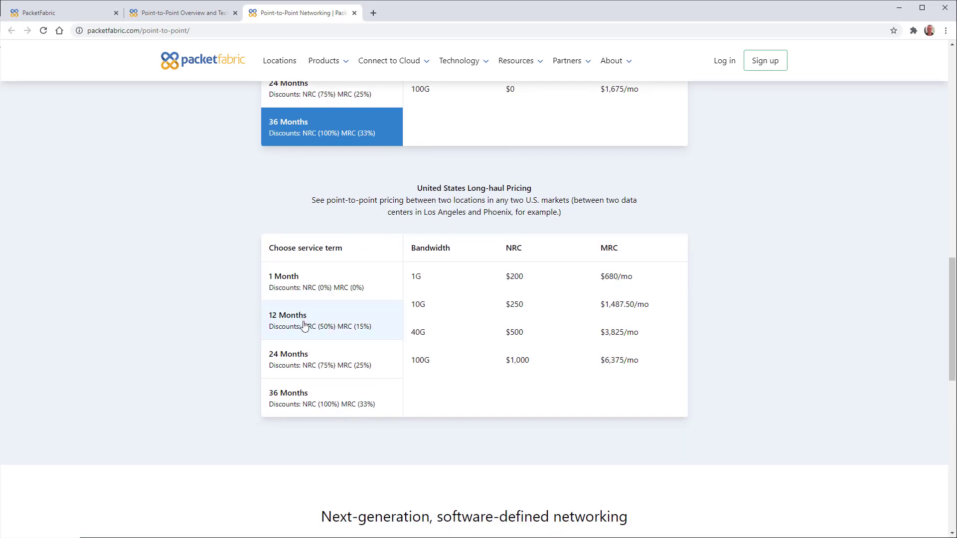
pyautogui.click(309, 359)
pyautogui.click(306, 392)
pyautogui.scroll(-4, 185, 349)
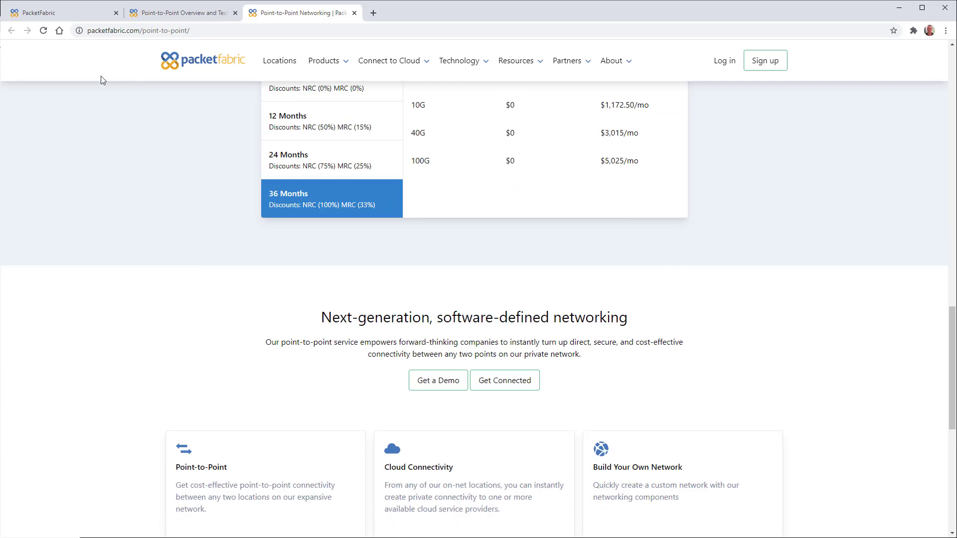
# - Open the Create a Point-to-Point Connection guide and toggle its optic details table
pyautogui.click(178, 14)
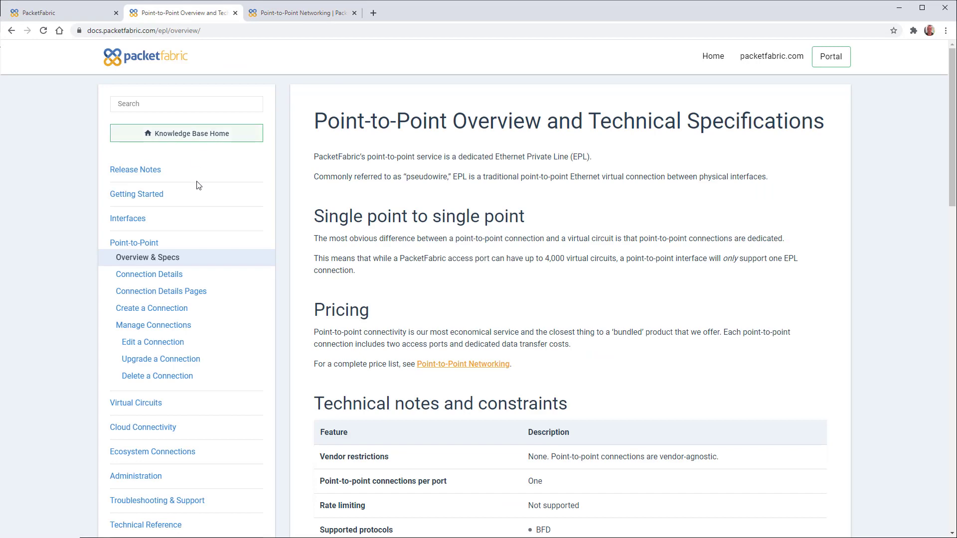
pyautogui.click(150, 311)
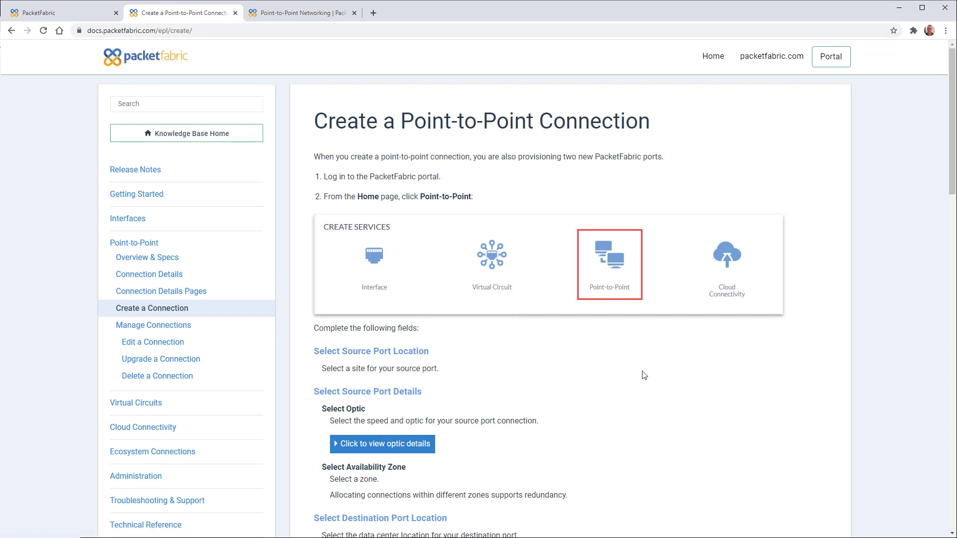
pyautogui.scroll(-2, 644, 375)
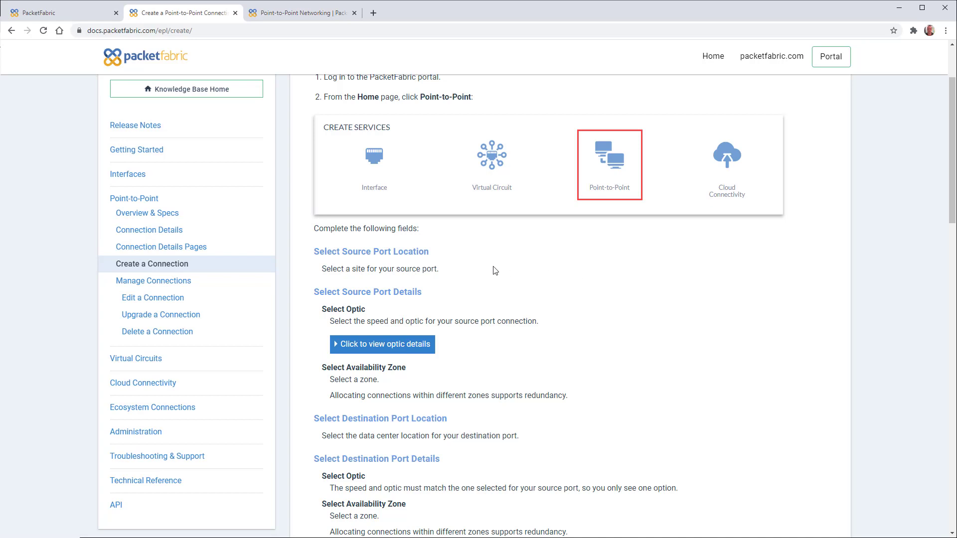
pyautogui.scroll(-1, 569, 327)
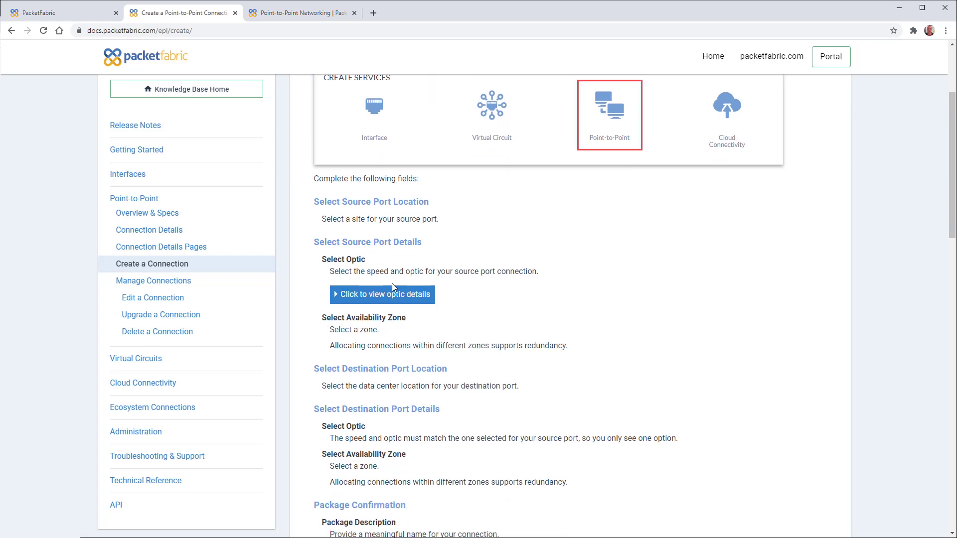
pyautogui.click(363, 295)
pyautogui.click(363, 295)
# - Read past the Select Availability Zone heading down to the Generate LOA step
pyautogui.scroll(-2, 437, 253)
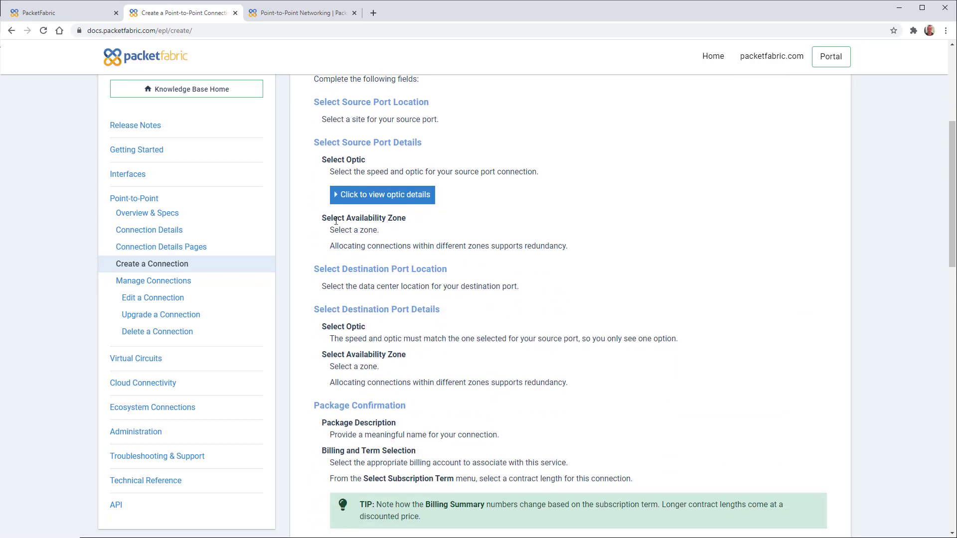
pyautogui.moveTo(321, 221); pyautogui.dragTo(415, 222)
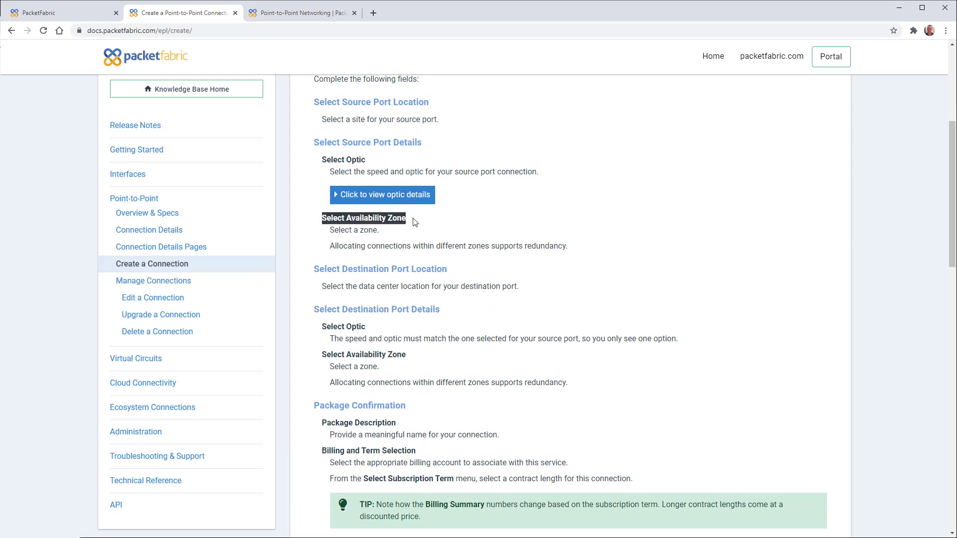
pyautogui.click(414, 222)
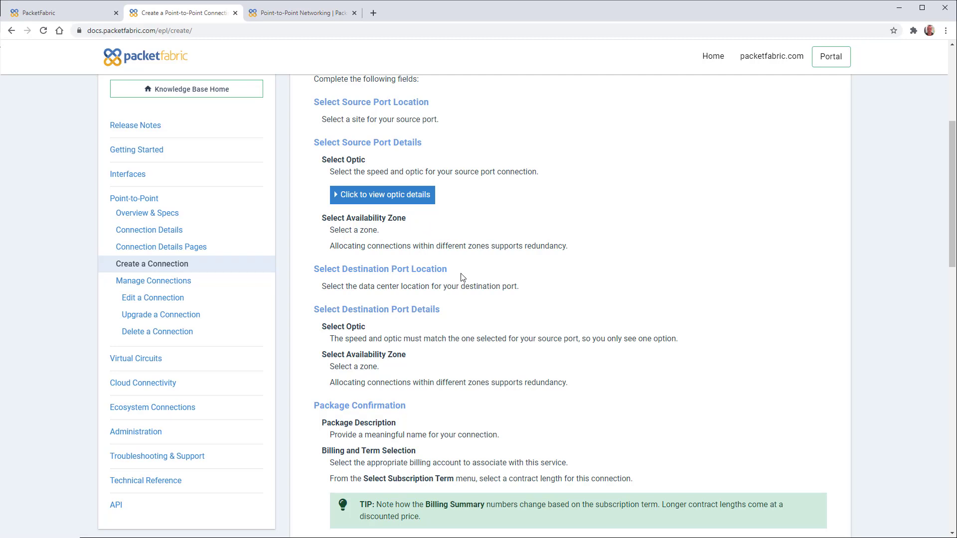
pyautogui.scroll(-2, 463, 271)
pyautogui.scroll(-3, 475, 222)
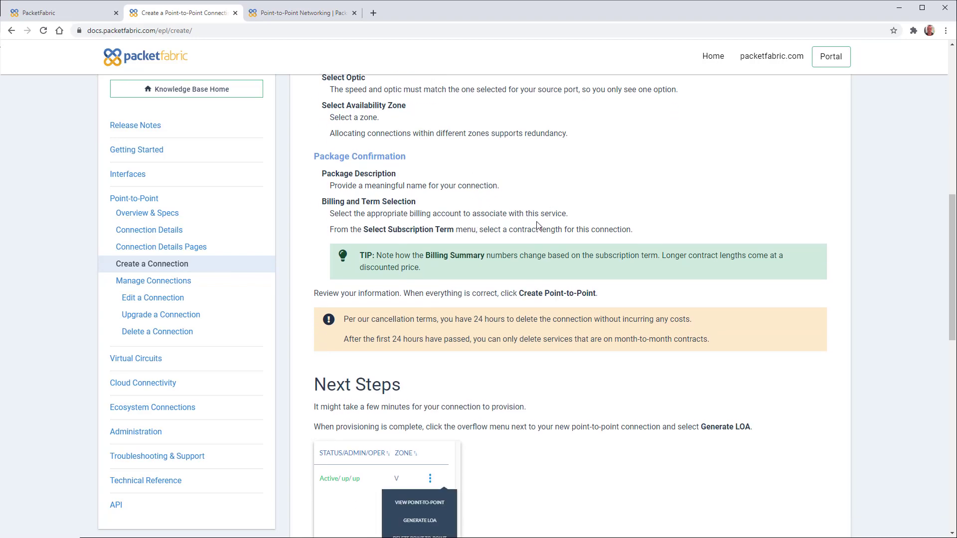
pyautogui.scroll(-3, 535, 225)
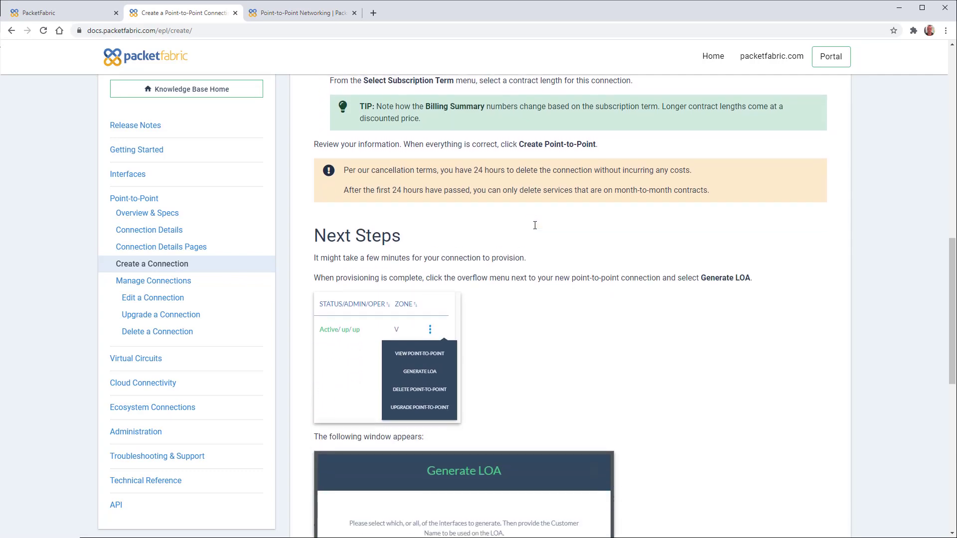
pyautogui.scroll(-4, 534, 226)
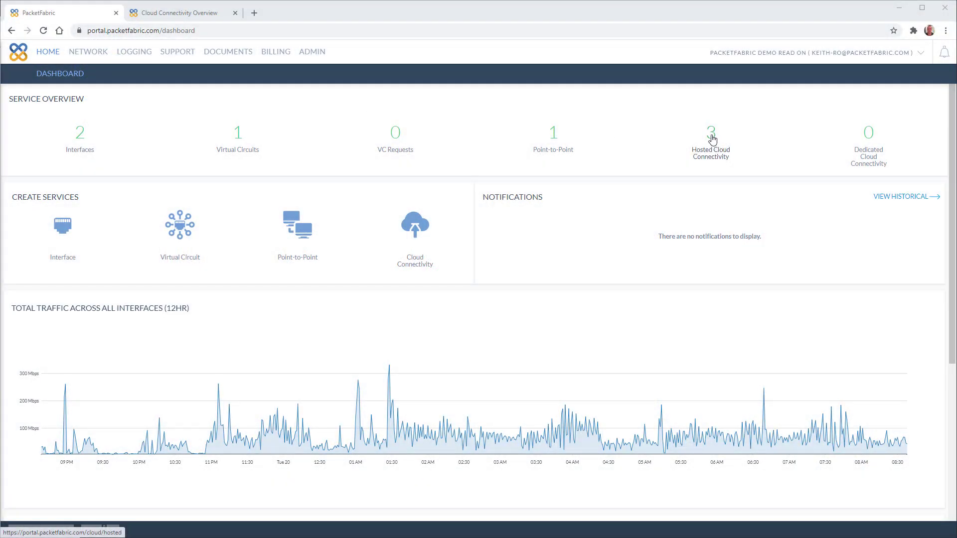
# - From the Hosted Cloud Connectivity list, open the AWS 50M Read Only connection's details page
pyautogui.click(706, 143)
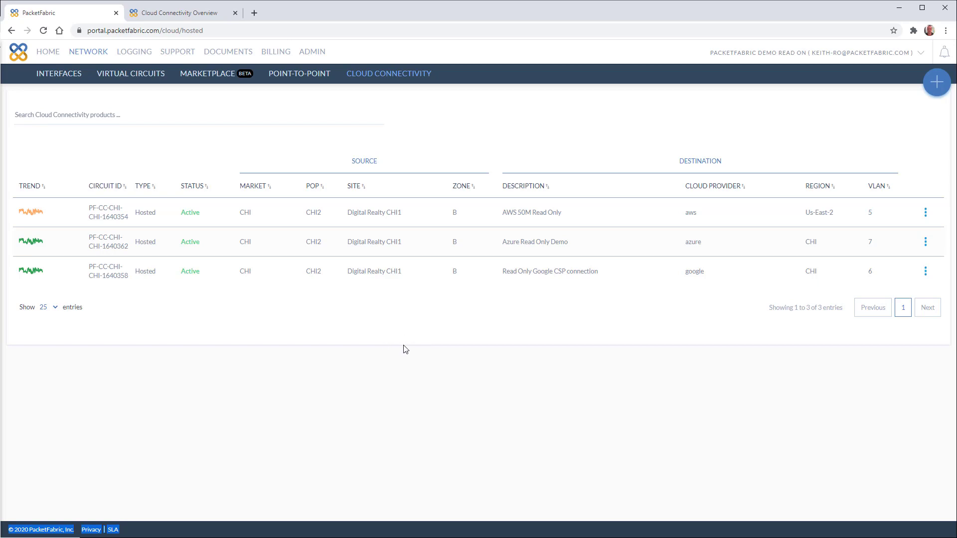
pyautogui.click(925, 212)
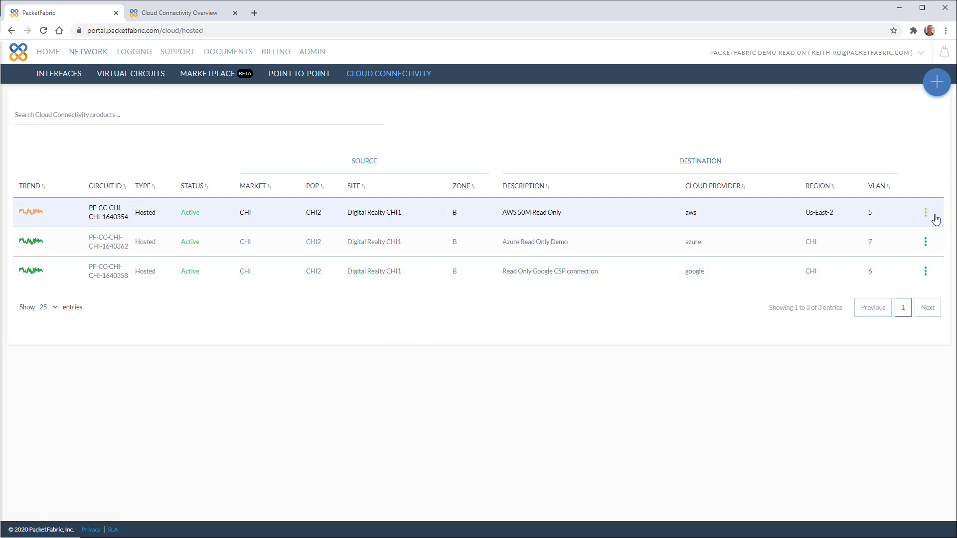
pyautogui.click(900, 241)
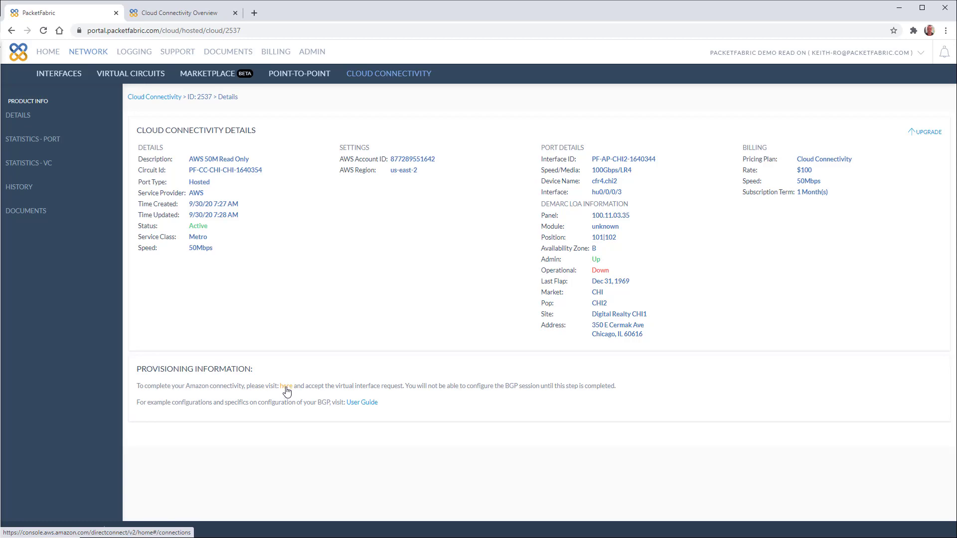
# - Scroll the Cloud Connectivity Overview docs down to the Hosted vs. Dedicated Feature Comparison table
pyautogui.click(198, 15)
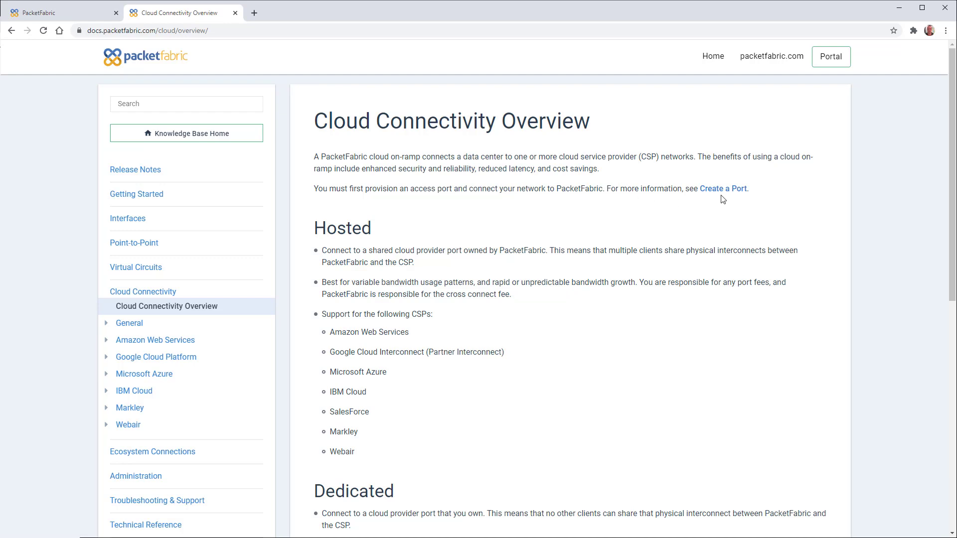
pyautogui.scroll(-2, 461, 212)
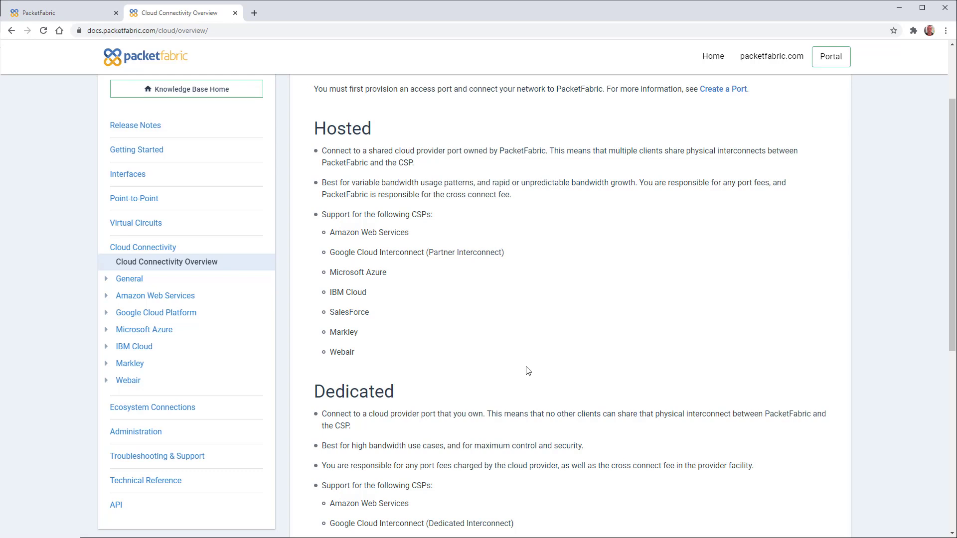
pyautogui.scroll(-3, 514, 368)
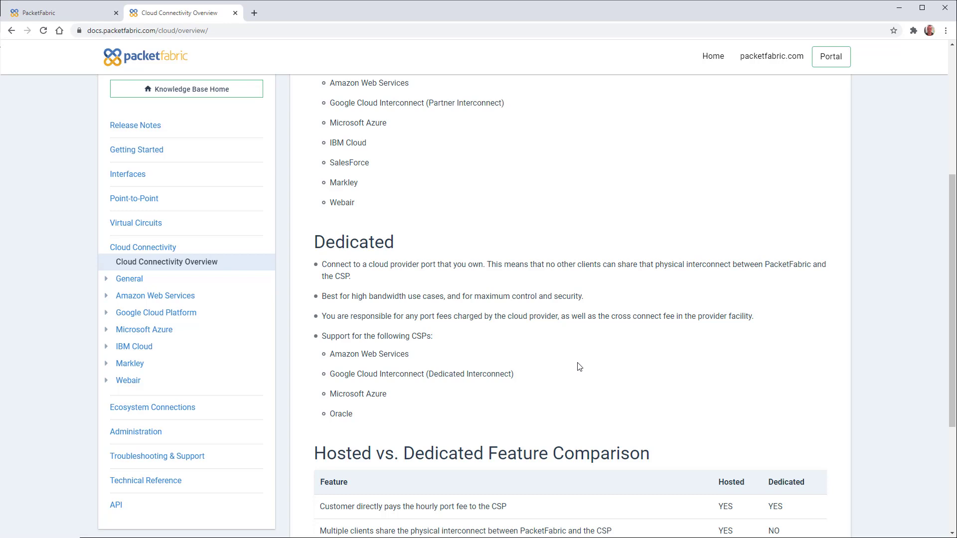
pyautogui.scroll(3, 579, 364)
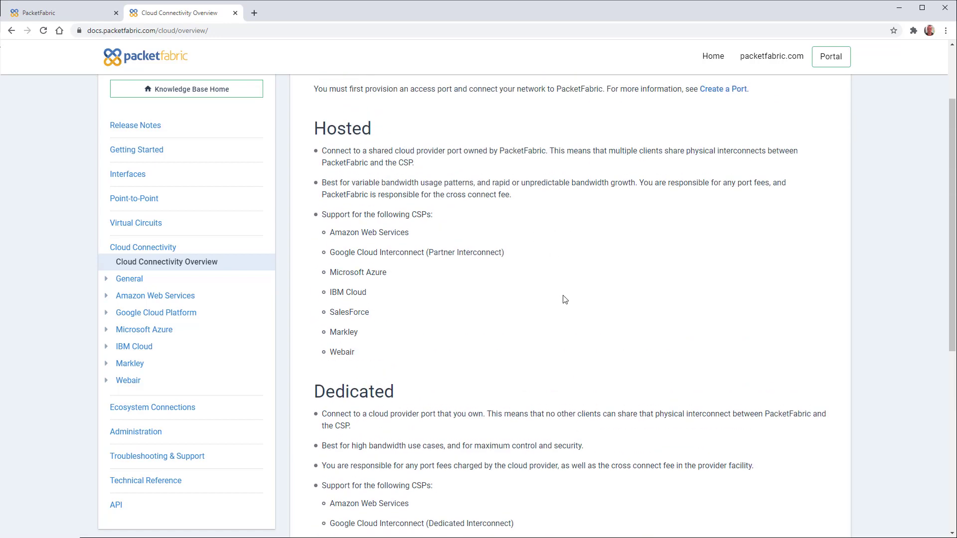
pyautogui.scroll(-3, 562, 302)
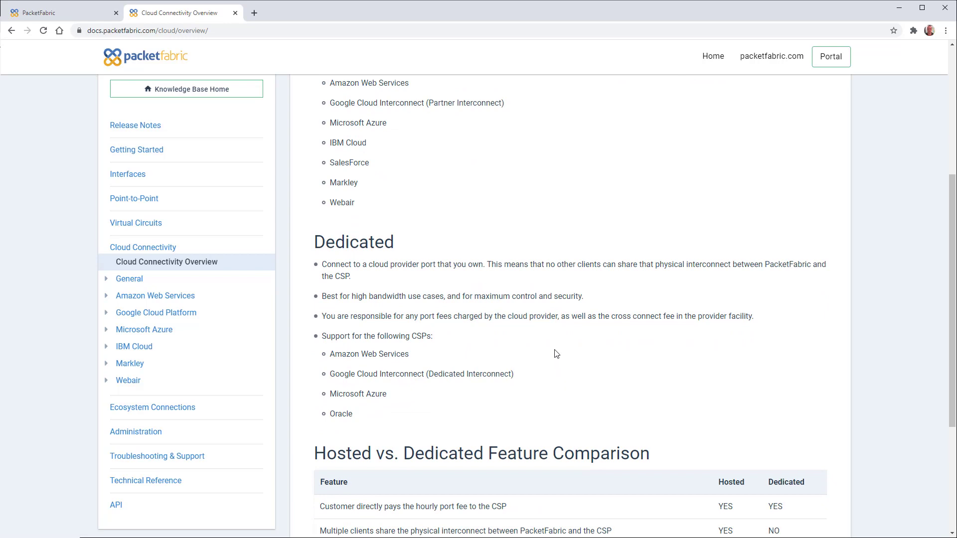
pyautogui.scroll(-4, 556, 353)
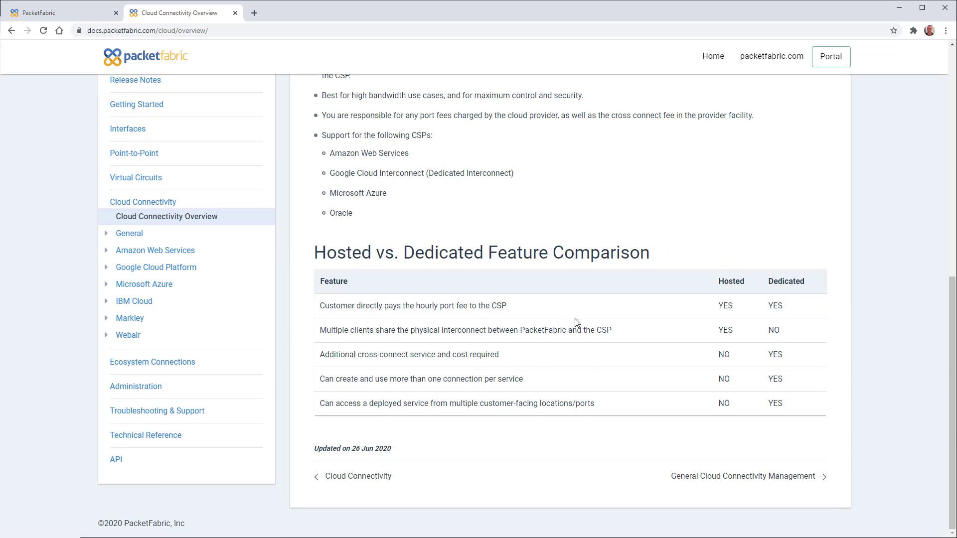
# - Open the General cloud connectivity page and its virtual circuits article for dedicated connections
pyautogui.click(125, 235)
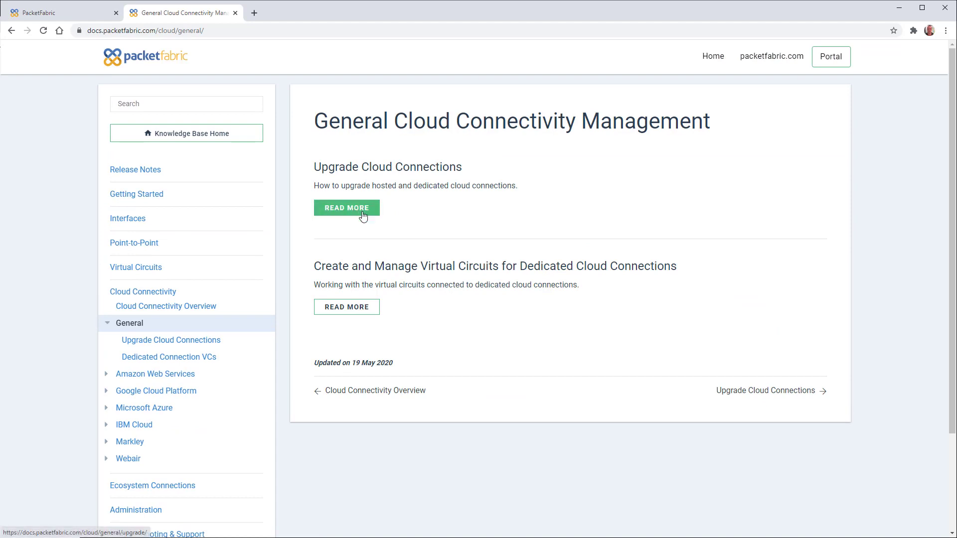
pyautogui.click(341, 317)
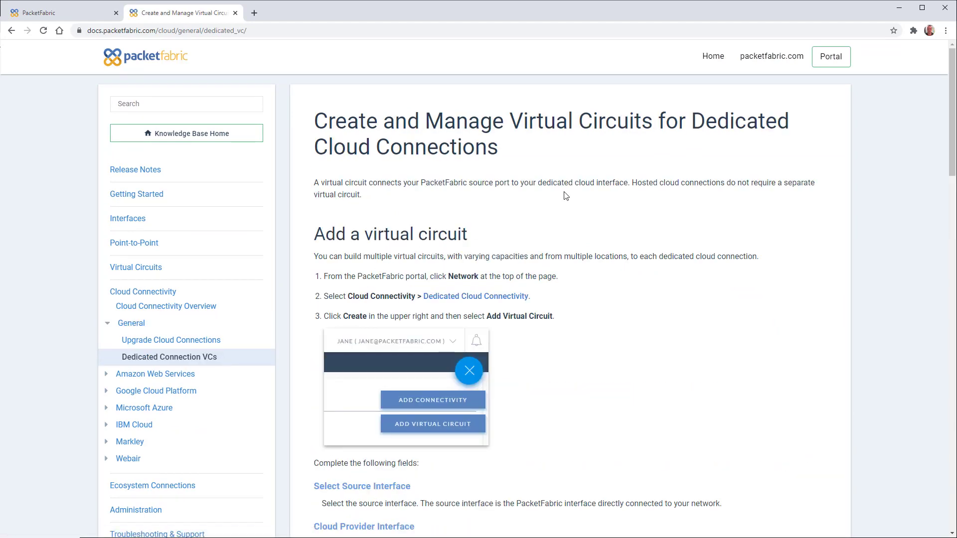
pyautogui.scroll(-5, 555, 259)
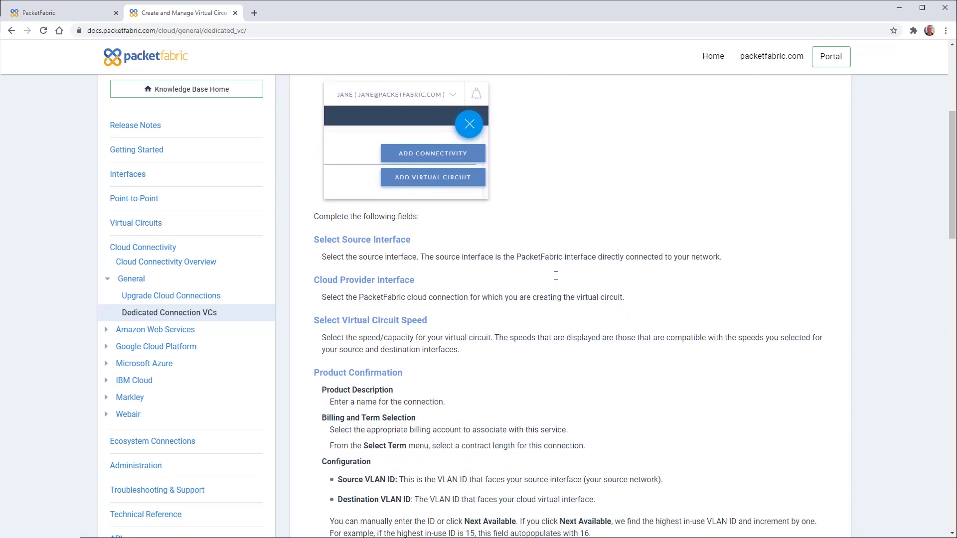
pyautogui.scroll(-3, 556, 275)
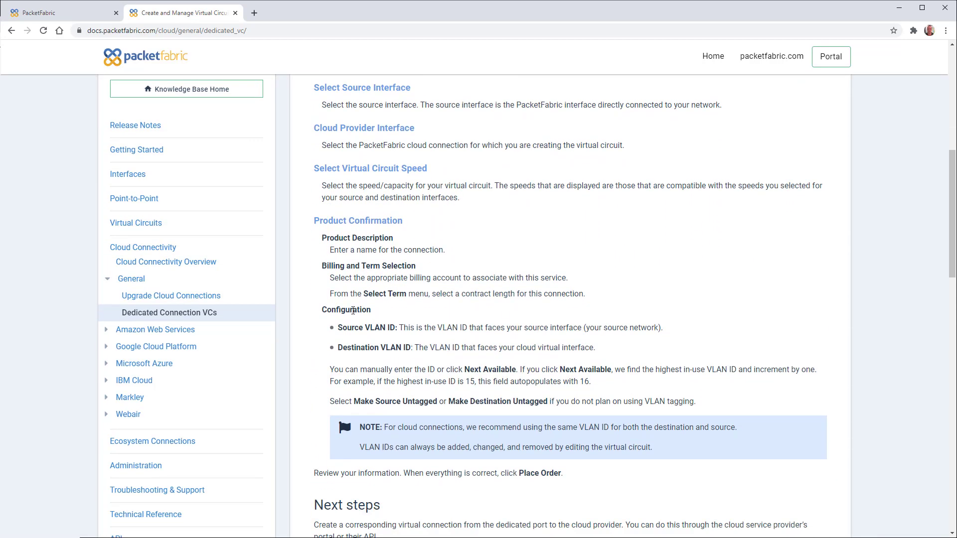
# - Open Amazon Web Services > Hosted > Create a Hosted AWS Connection and read down to Next Steps
pyautogui.click(145, 329)
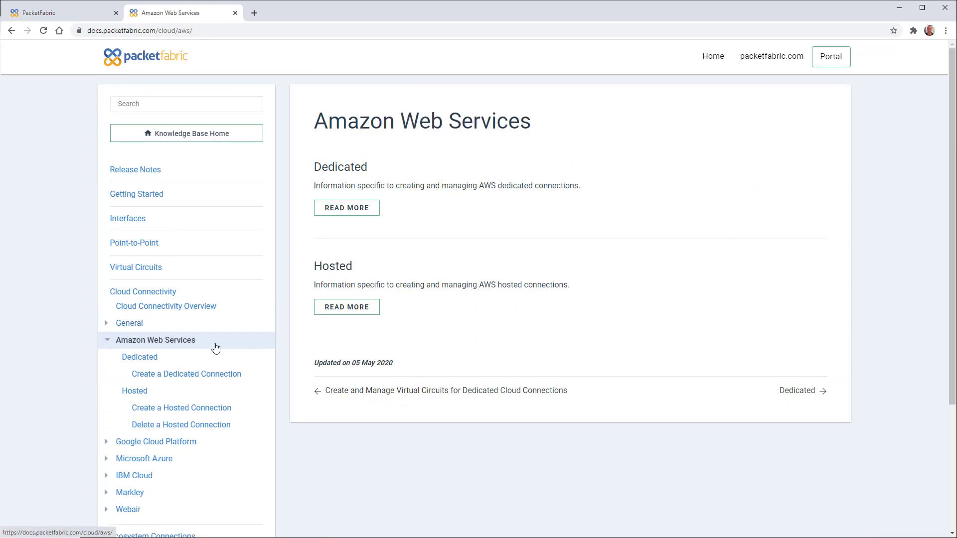
pyautogui.click(133, 392)
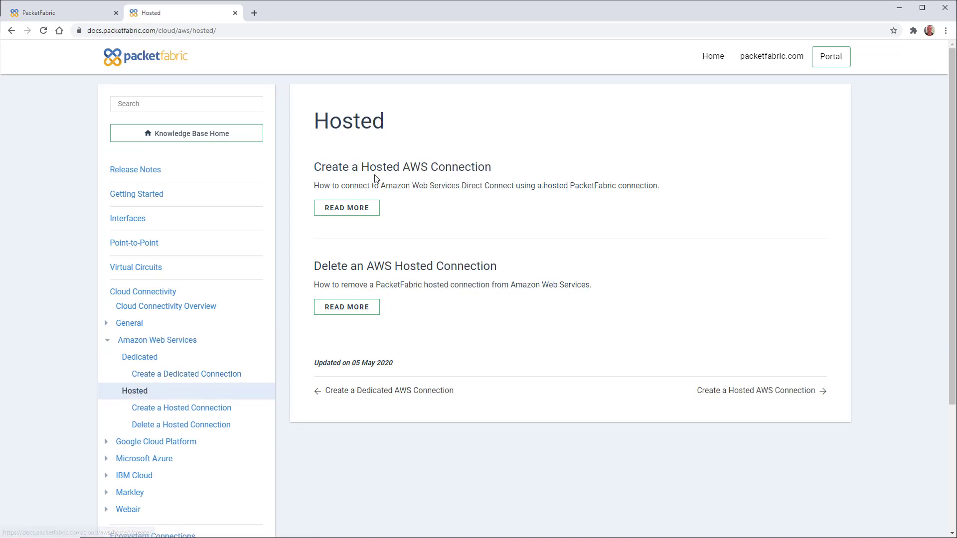
pyautogui.click(346, 208)
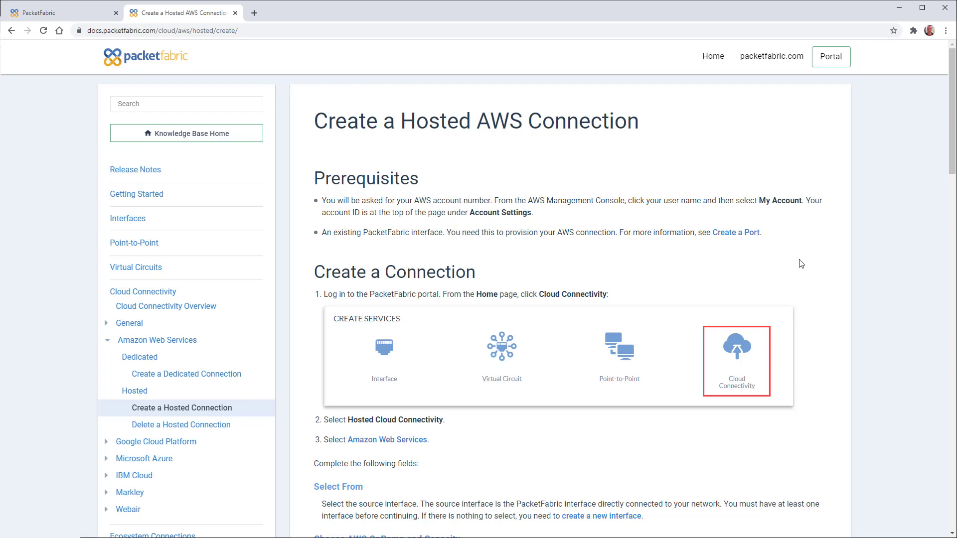
pyautogui.scroll(-4, 801, 264)
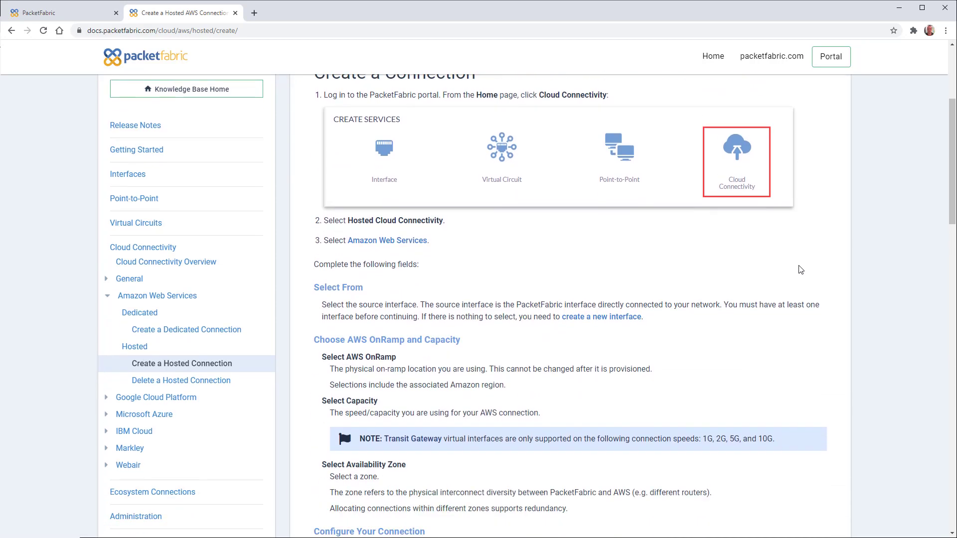
pyautogui.scroll(-1, 801, 270)
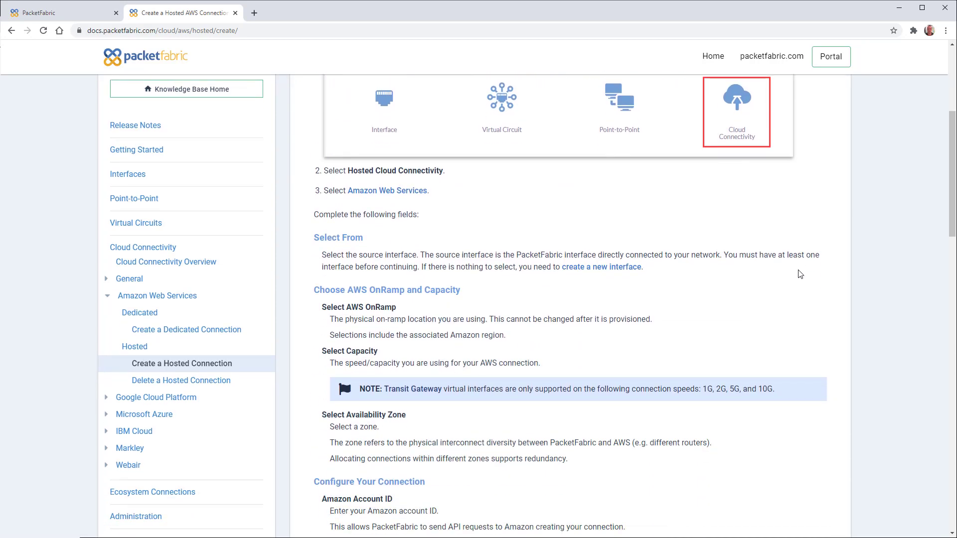
pyautogui.scroll(-3, 787, 259)
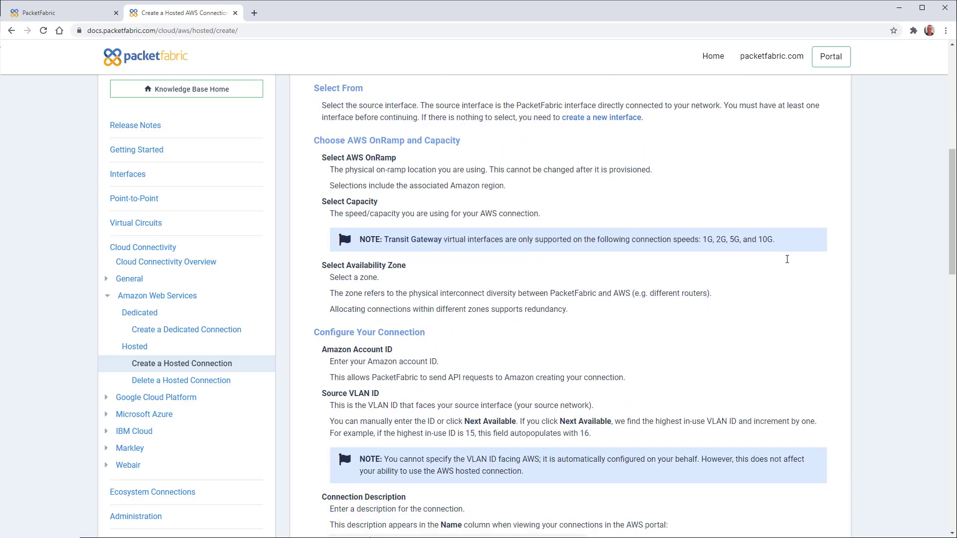
pyautogui.scroll(-8, 782, 255)
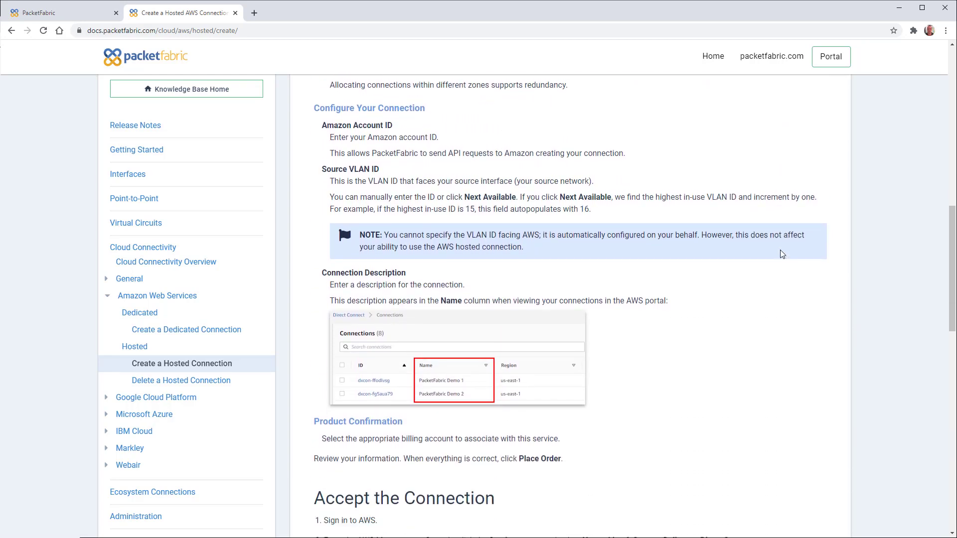
pyautogui.scroll(-3, 782, 255)
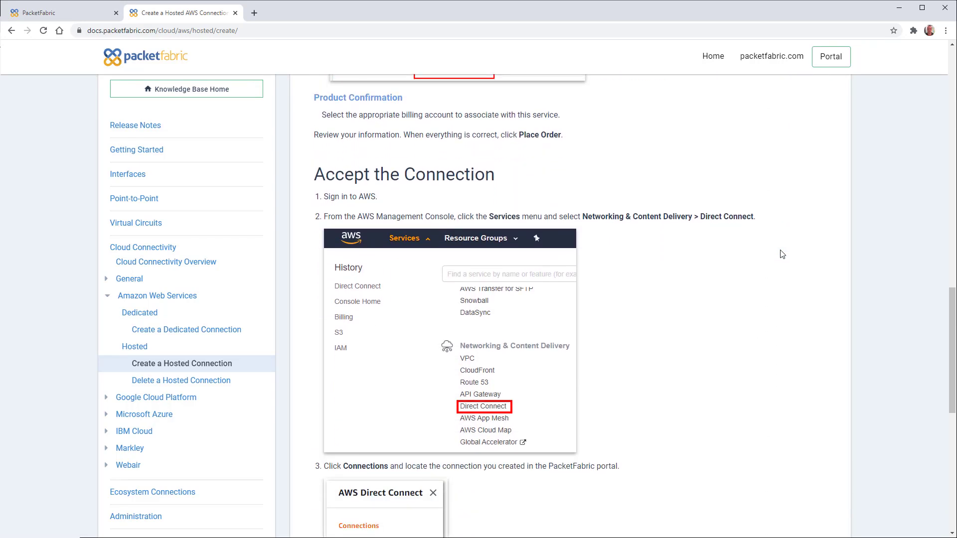
pyautogui.scroll(-2, 760, 267)
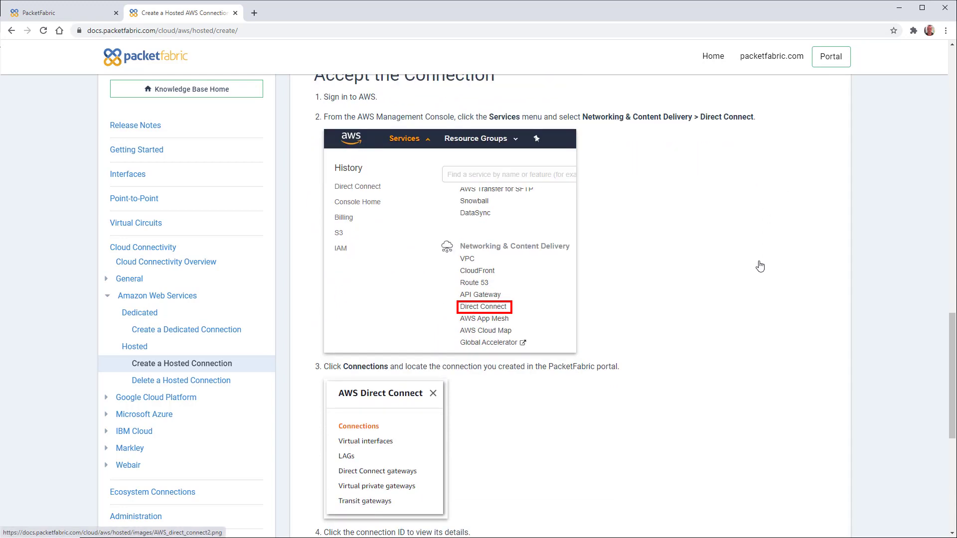
pyautogui.scroll(-1, 760, 267)
pyautogui.scroll(-1, 760, 266)
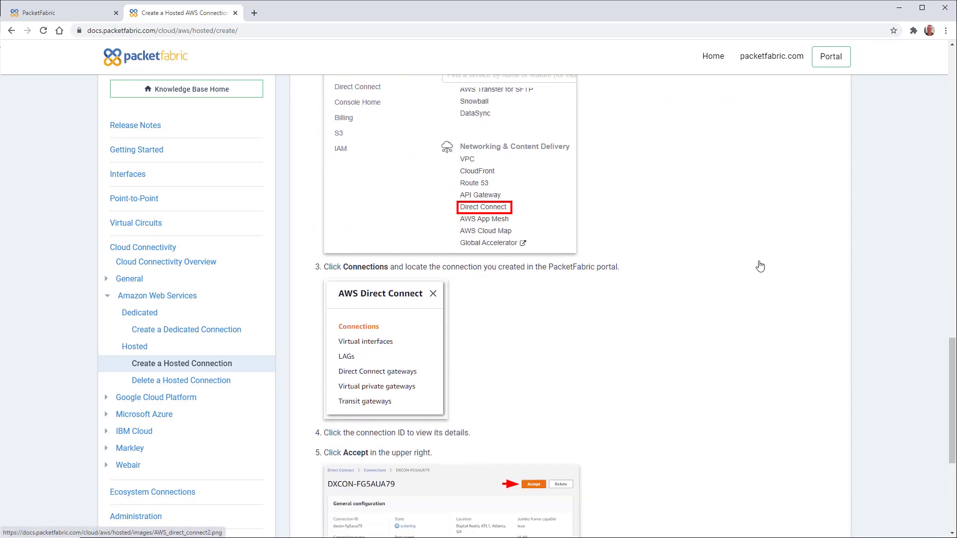
pyautogui.scroll(-1, 760, 265)
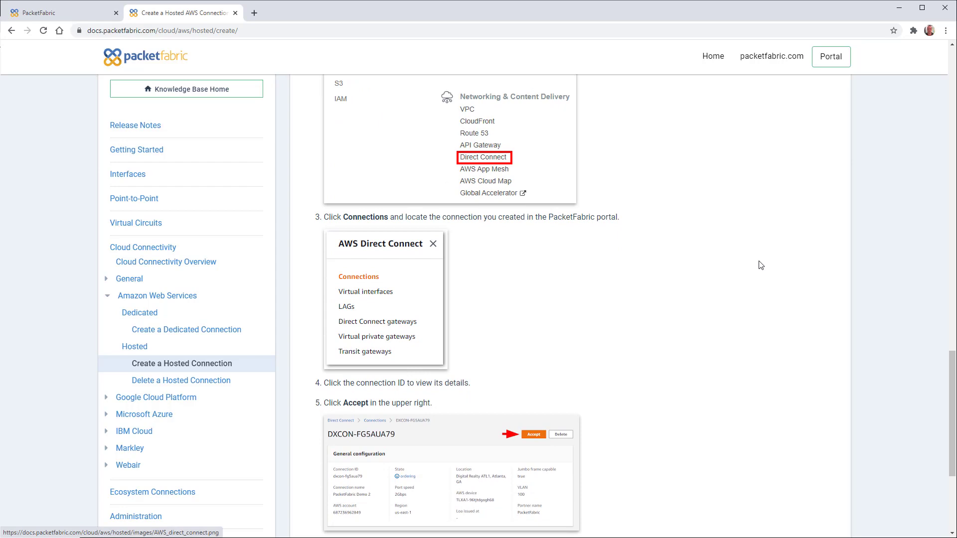
pyautogui.scroll(-2, 760, 265)
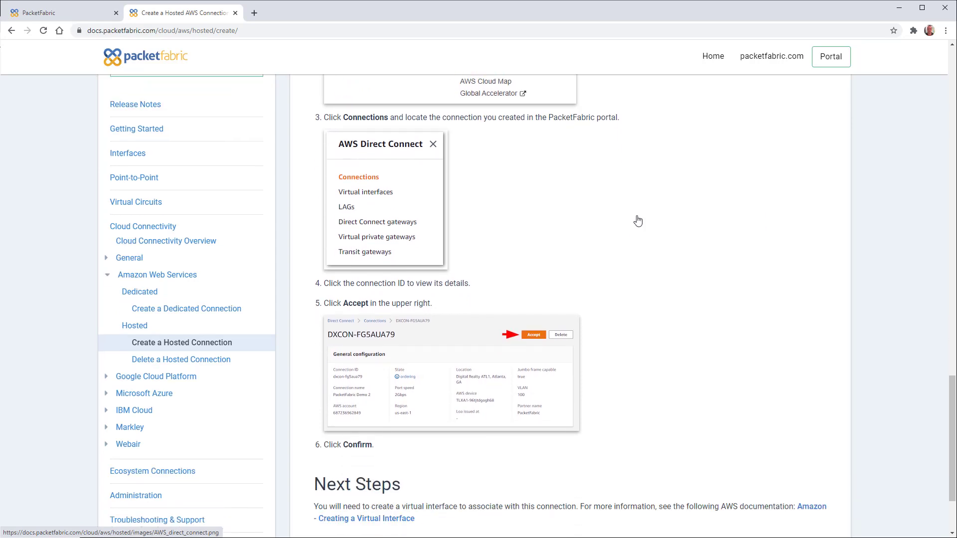
# - Read through the Google Cloud Platform Dedicated Interconnect process overview
pyautogui.click(184, 381)
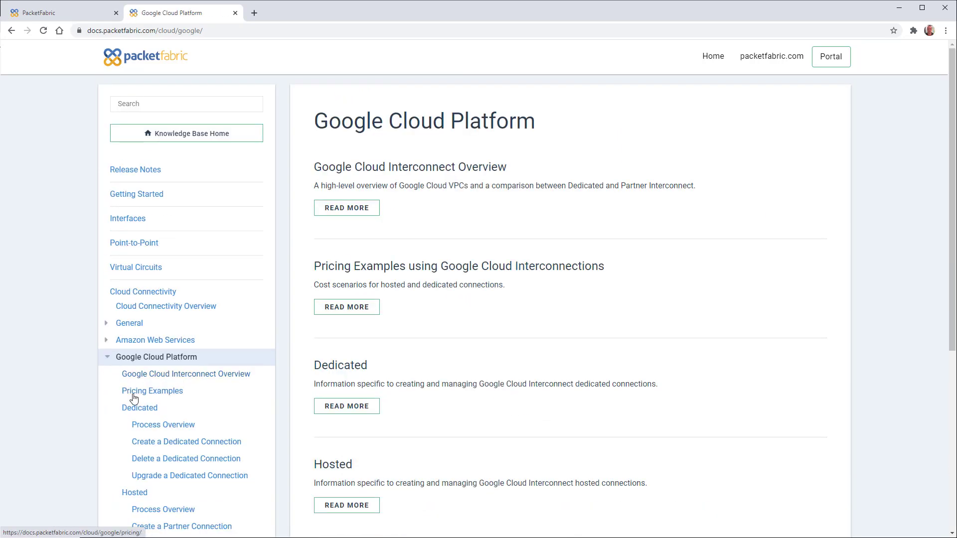
pyautogui.click(153, 425)
pyautogui.scroll(-3, 416, 287)
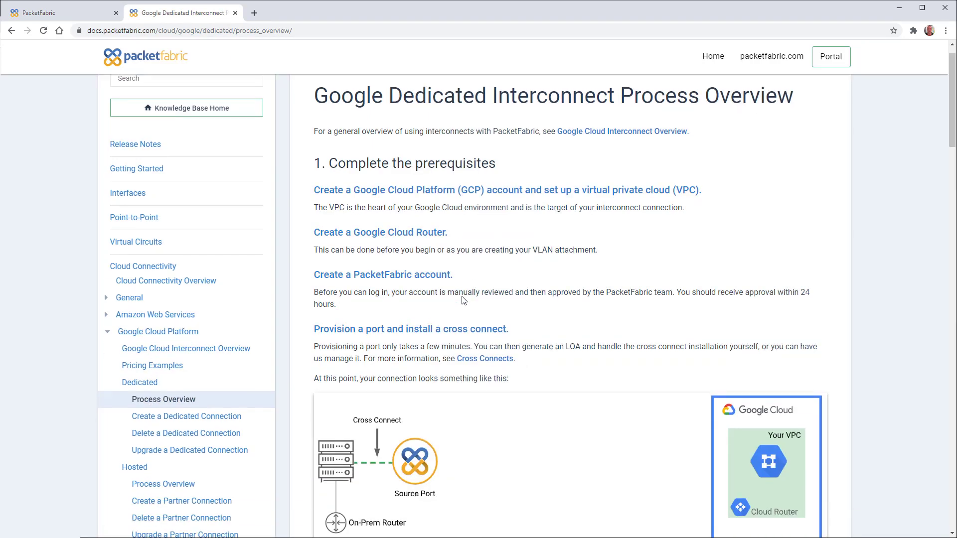
pyautogui.scroll(-6, 456, 283)
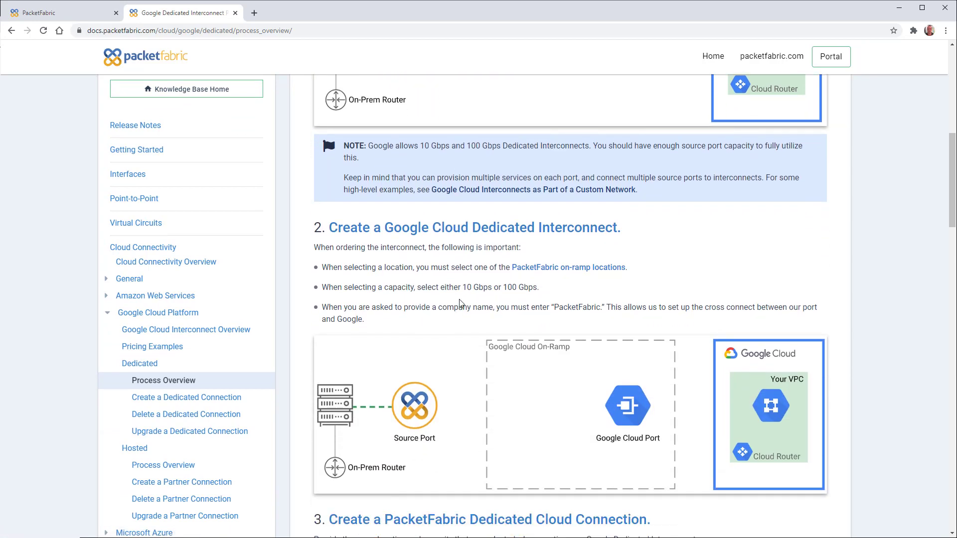
pyautogui.scroll(-2, 448, 299)
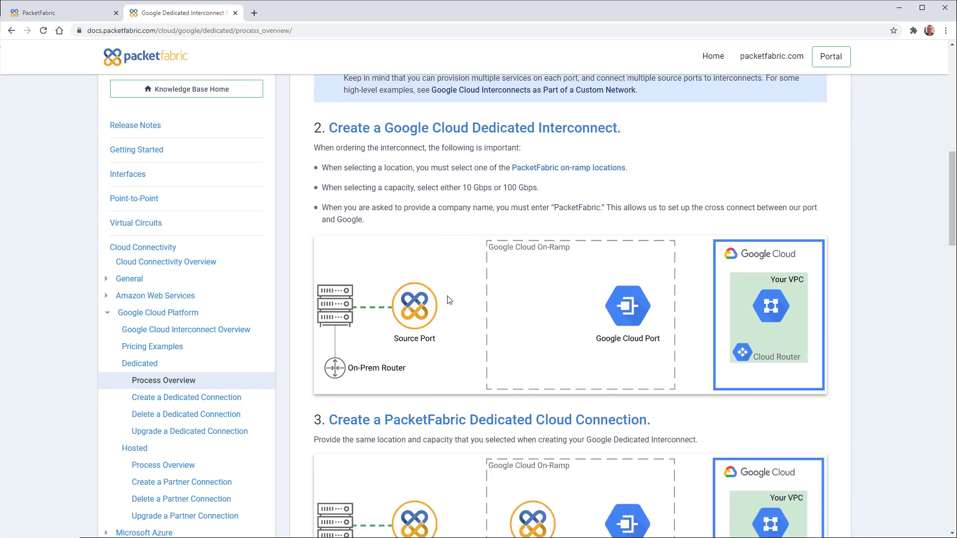
pyautogui.scroll(-2, 448, 301)
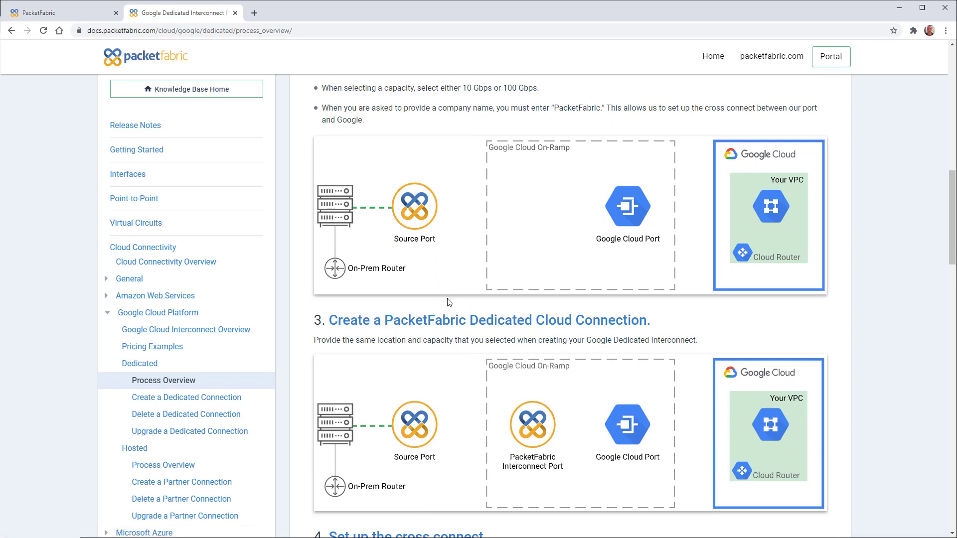
pyautogui.scroll(-4, 449, 302)
pyautogui.scroll(-5, 449, 303)
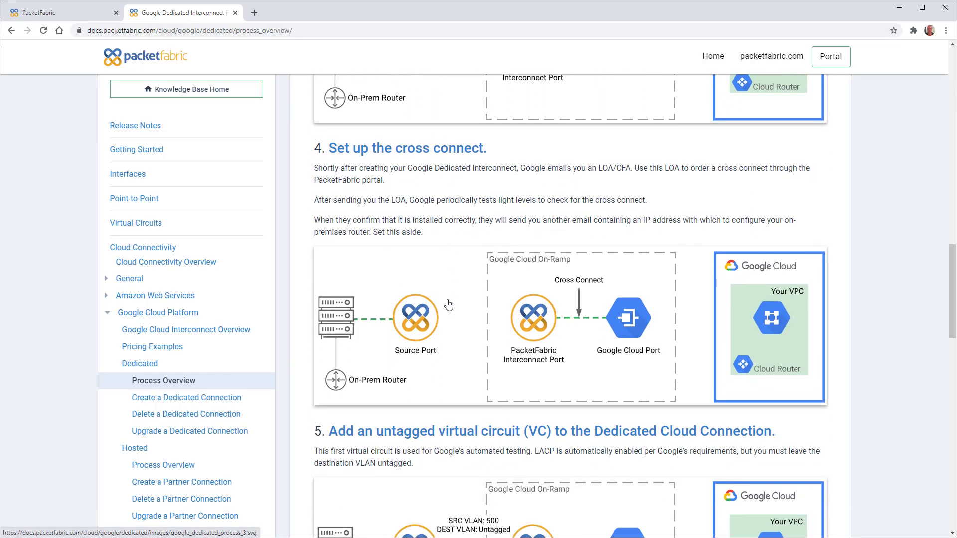
pyautogui.scroll(-4, 448, 304)
pyautogui.scroll(-6, 449, 304)
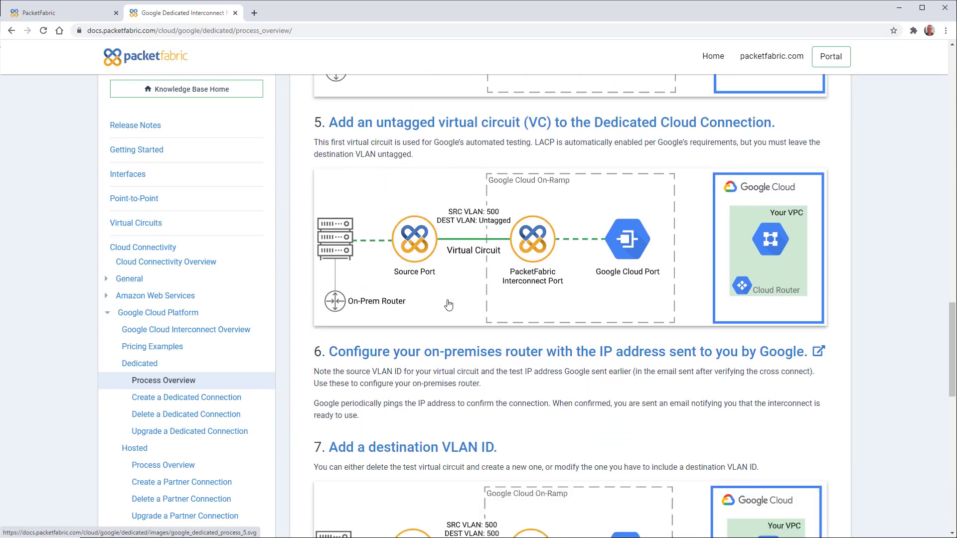
pyautogui.scroll(-2, 448, 305)
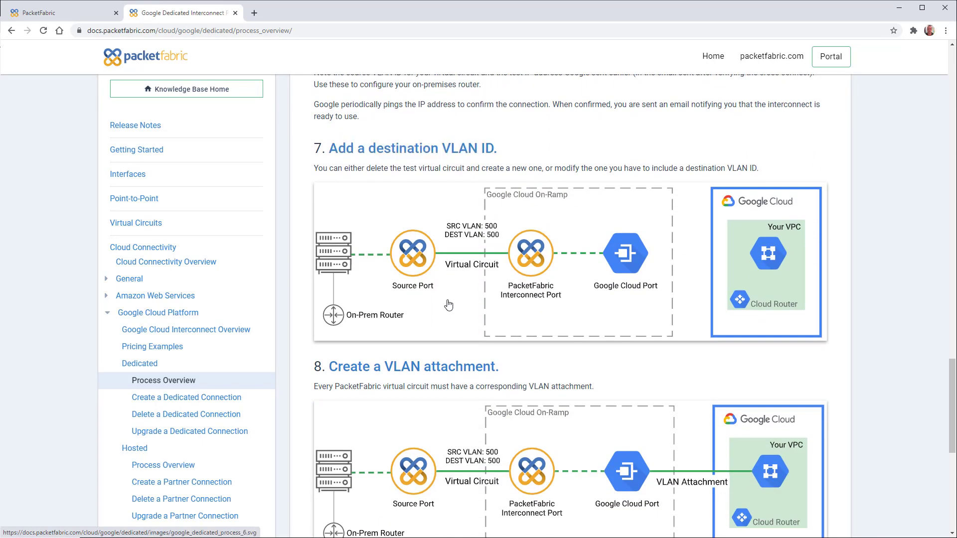
pyautogui.scroll(-5, 441, 318)
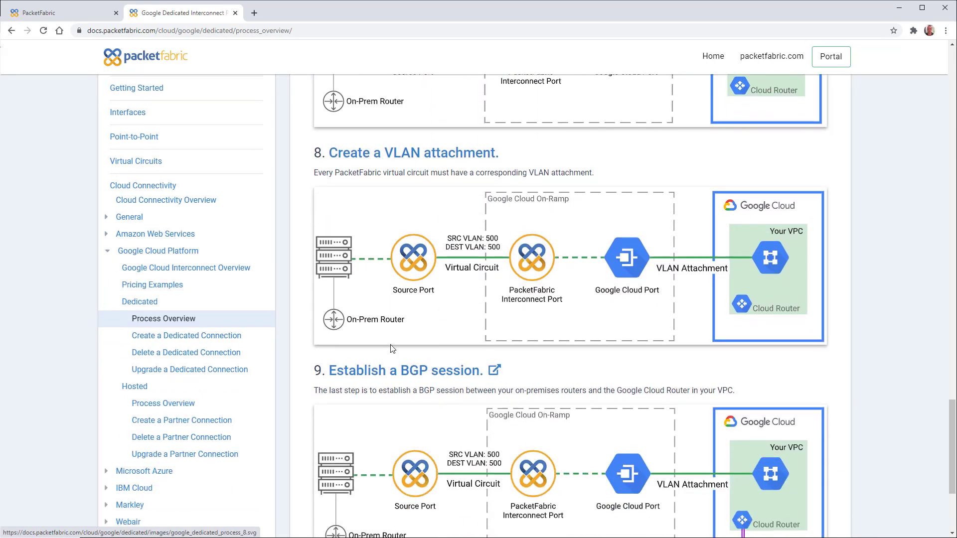
# - Read through the Google Partner Interconnect process overview
pyautogui.click(160, 368)
pyautogui.scroll(-4, 487, 352)
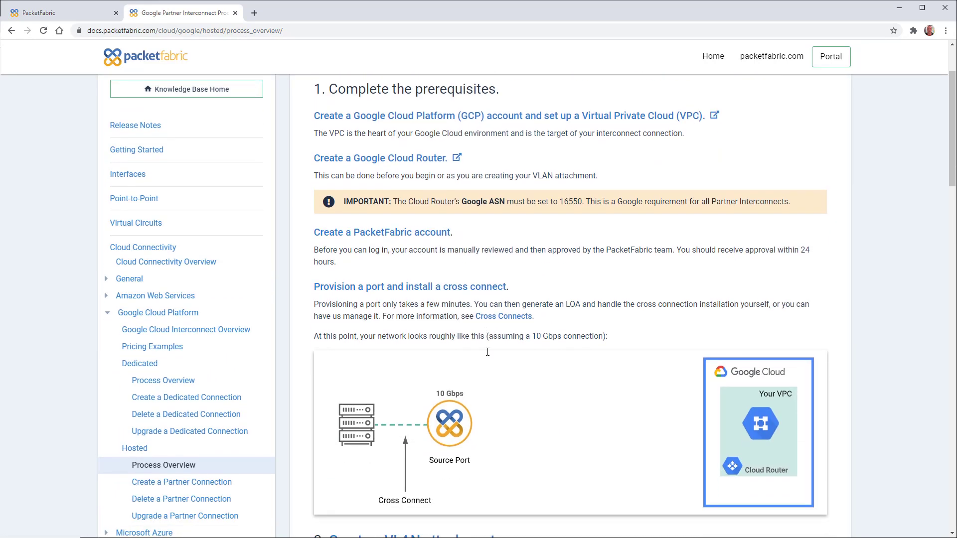
pyautogui.scroll(-3, 486, 364)
pyautogui.scroll(-4, 238, 383)
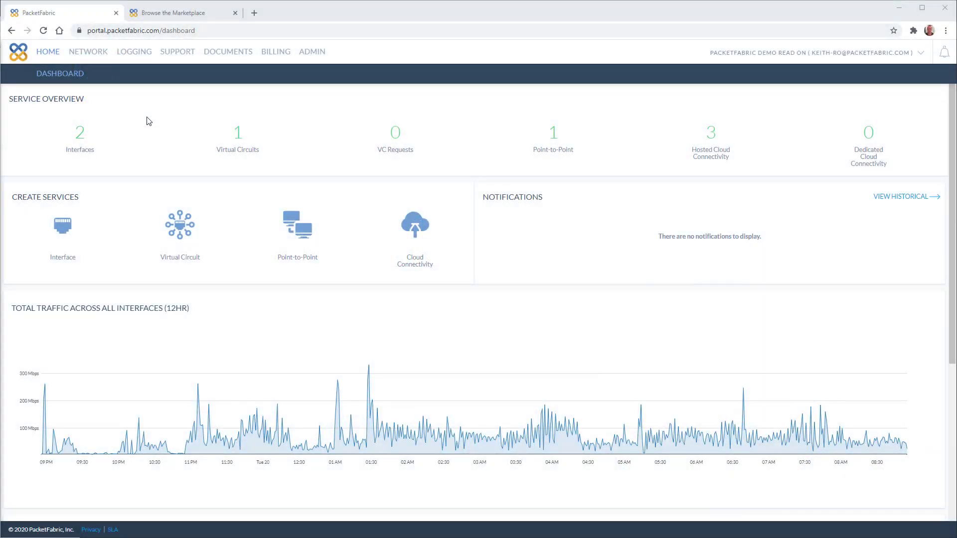
# - Open the Marketplace browse page listing the 26 providers
pyautogui.click(95, 55)
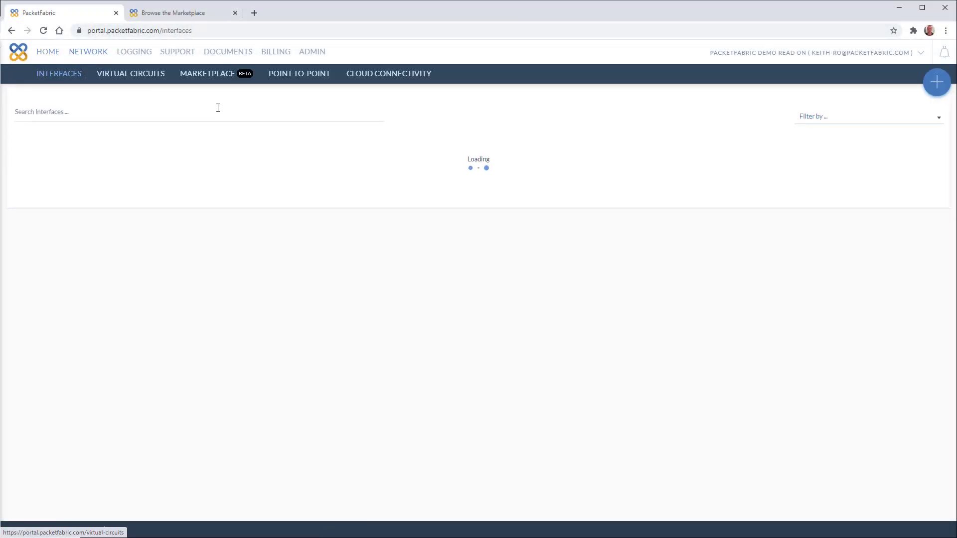
pyautogui.click(217, 79)
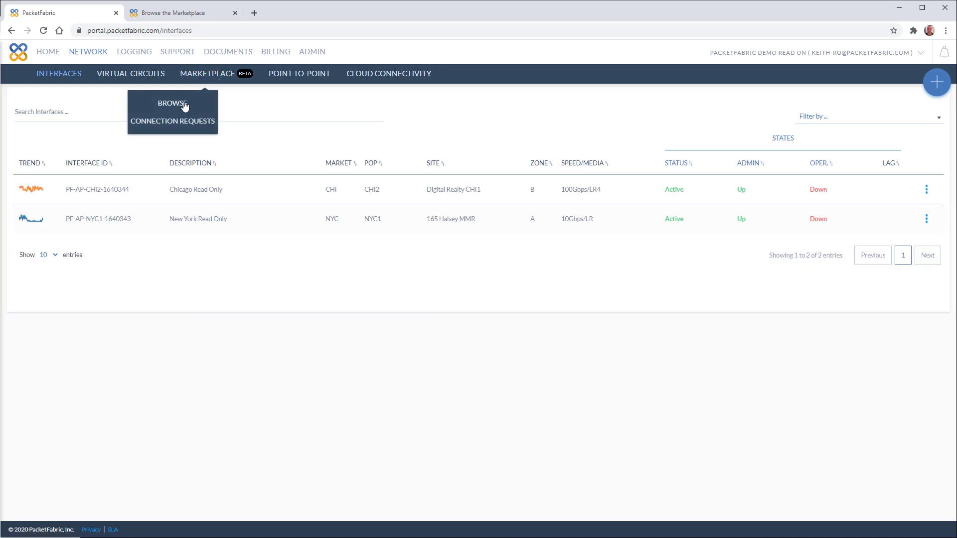
pyautogui.click(181, 106)
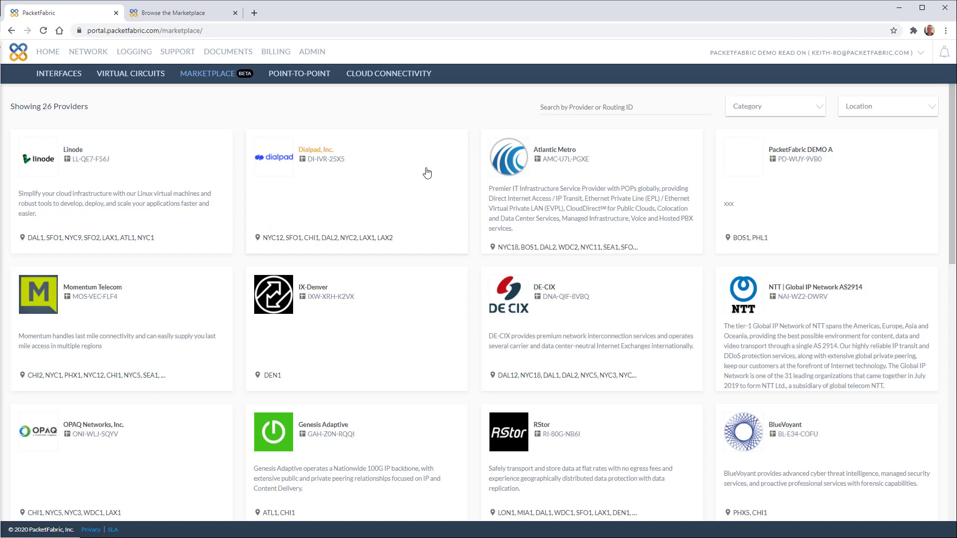
# - Look through the Category filter options, then open and close the Location filter without choosing
pyautogui.click(762, 111)
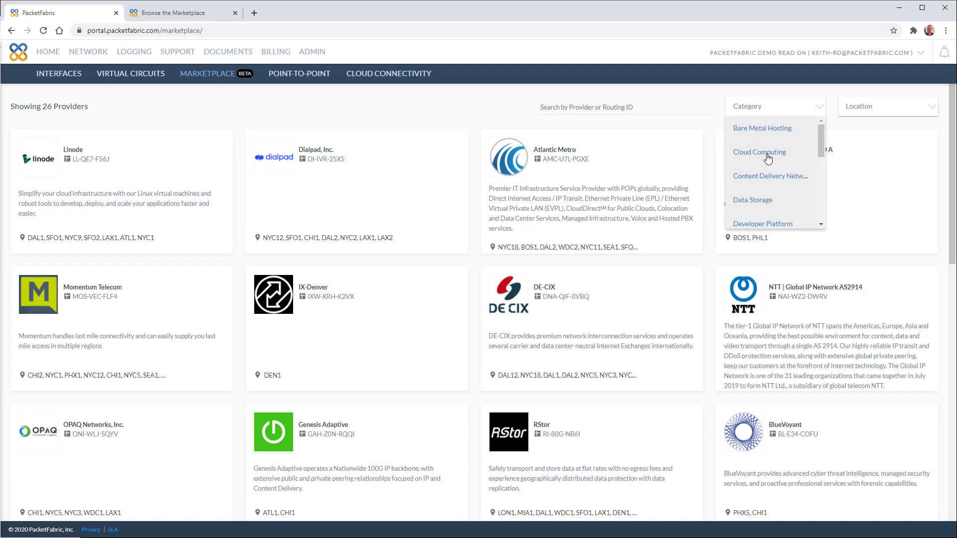
pyautogui.scroll(-1, 770, 181)
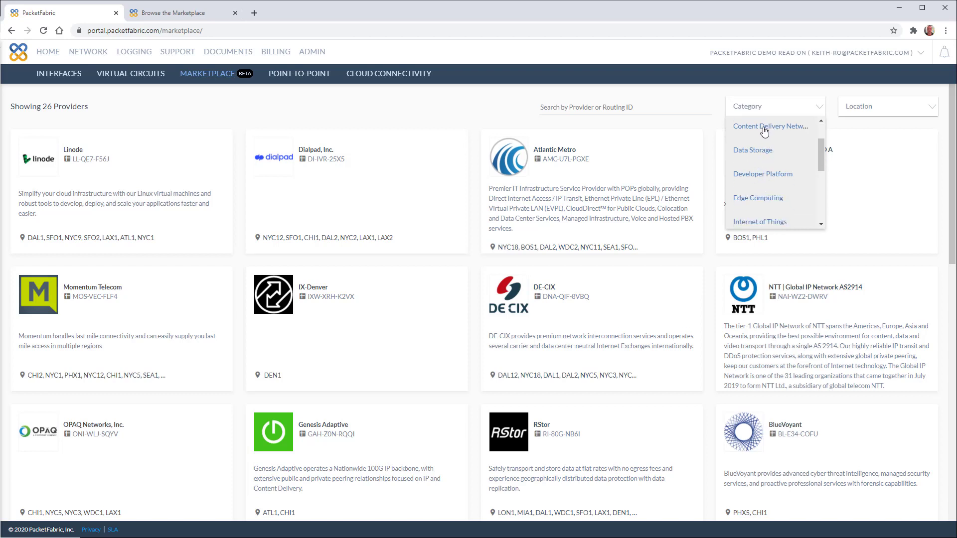
pyautogui.scroll(-4, 808, 191)
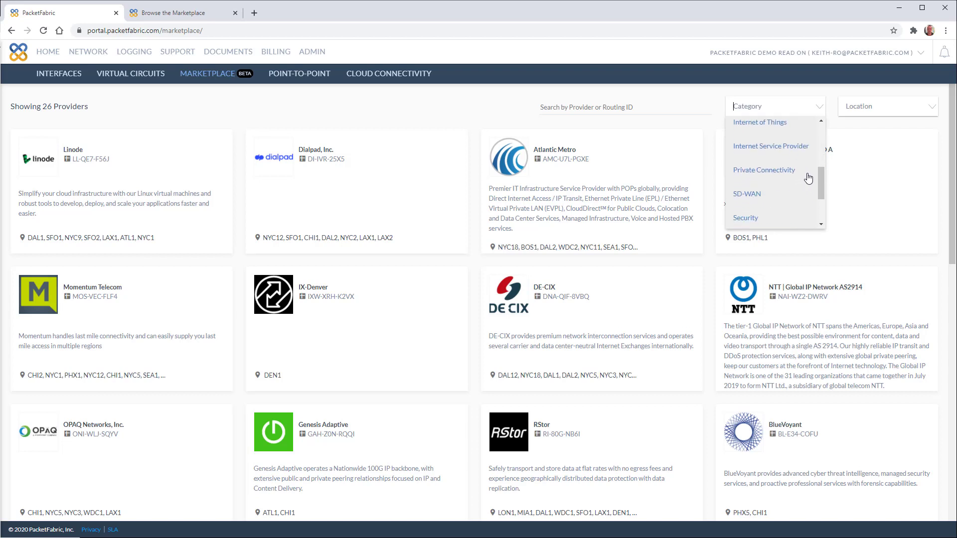
pyautogui.scroll(-1, 807, 181)
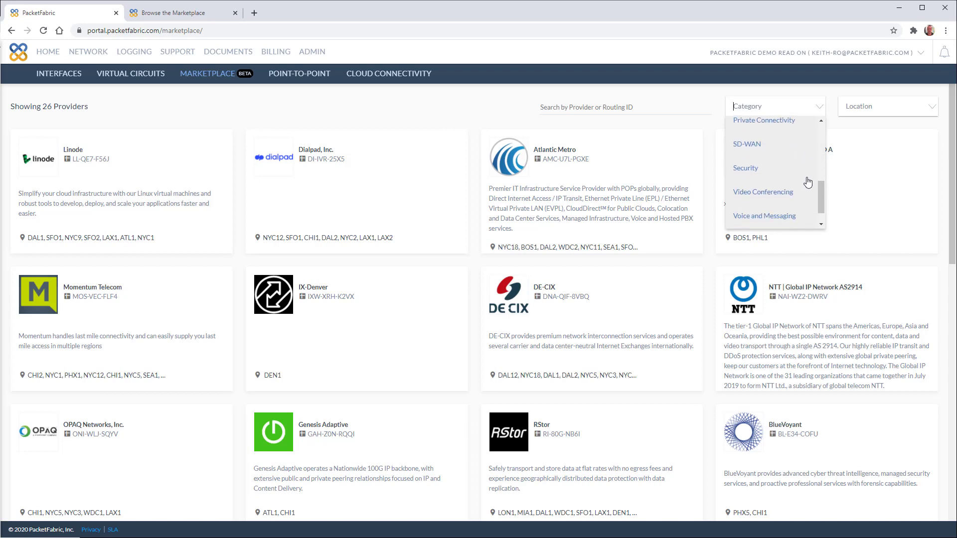
pyautogui.scroll(-1, 803, 180)
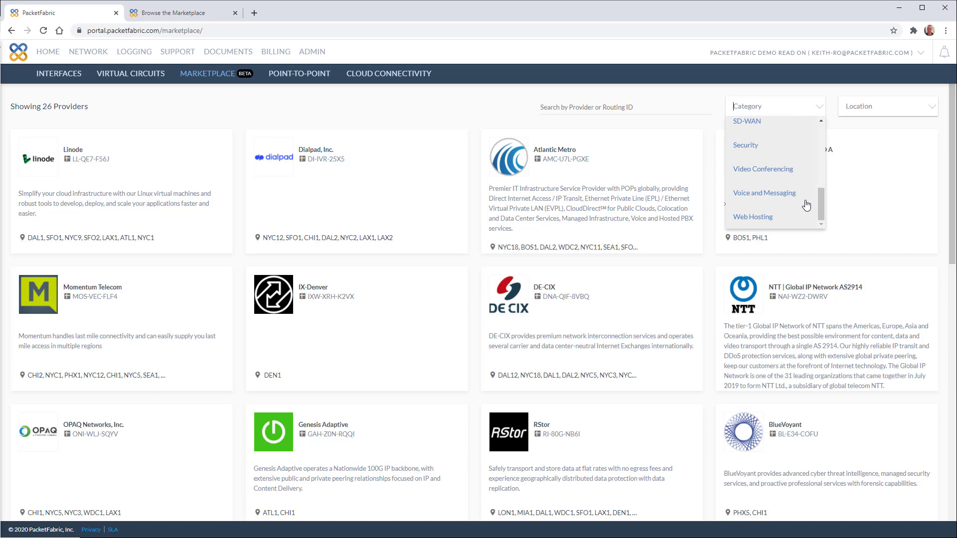
pyautogui.click(884, 109)
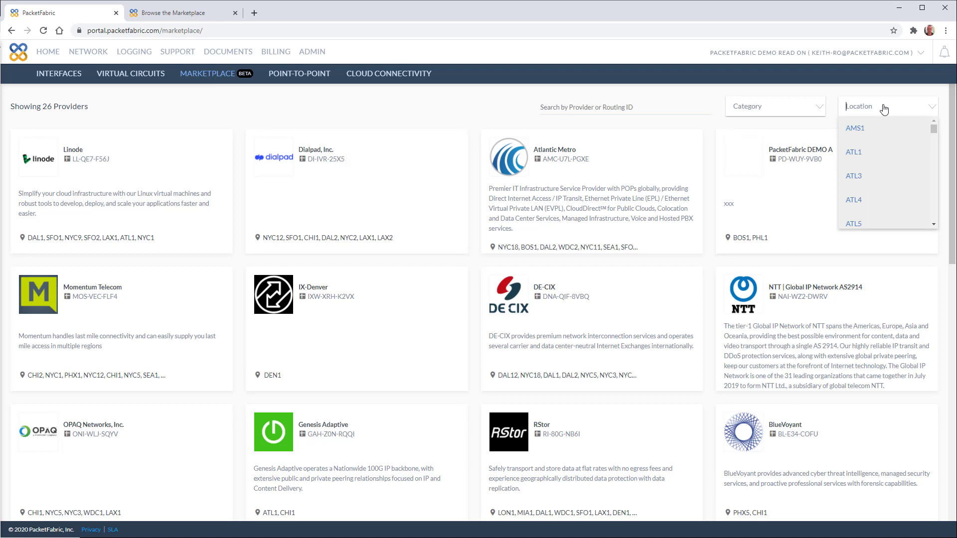
pyautogui.click(401, 114)
# - Scroll the Browse the Marketplace docs article to its Filtering section
pyautogui.click(190, 17)
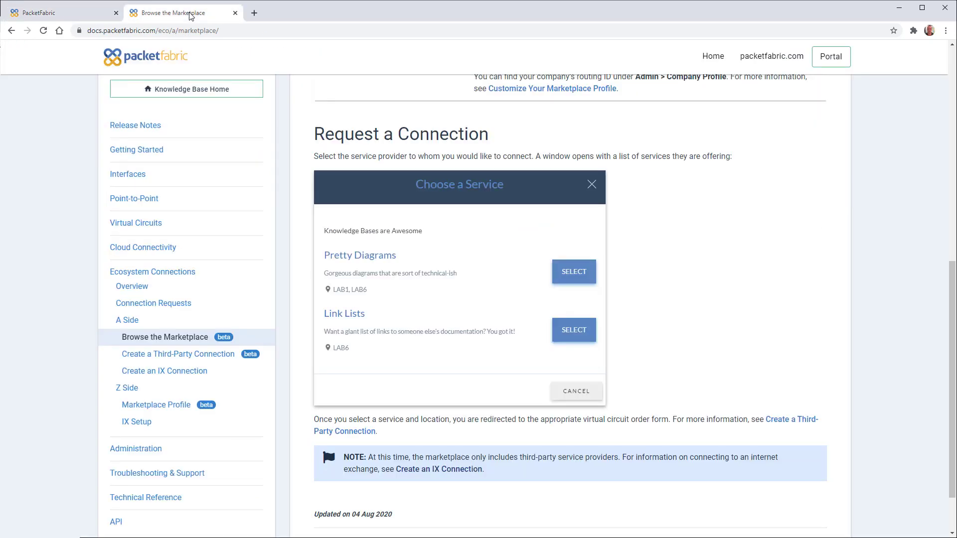
pyautogui.scroll(9, 379, 179)
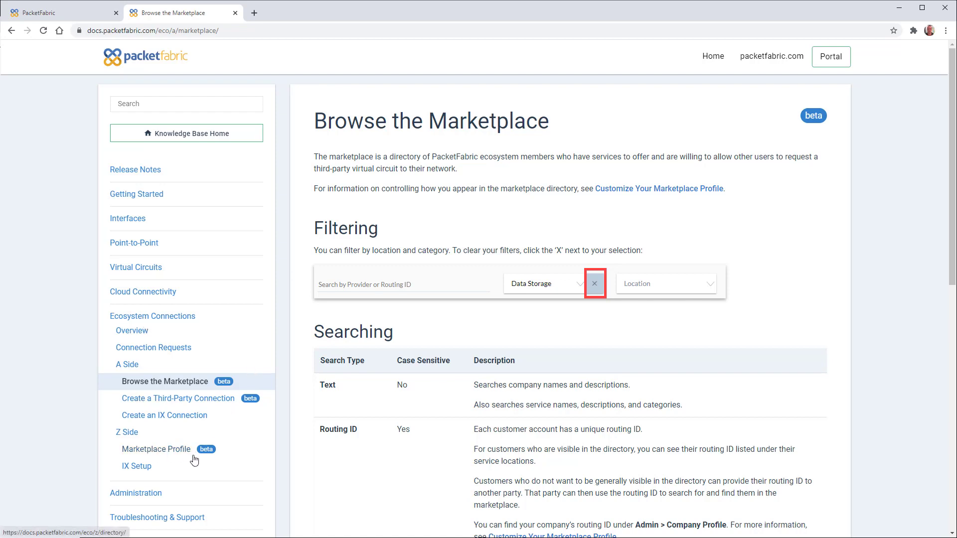
pyautogui.scroll(-2, 249, 447)
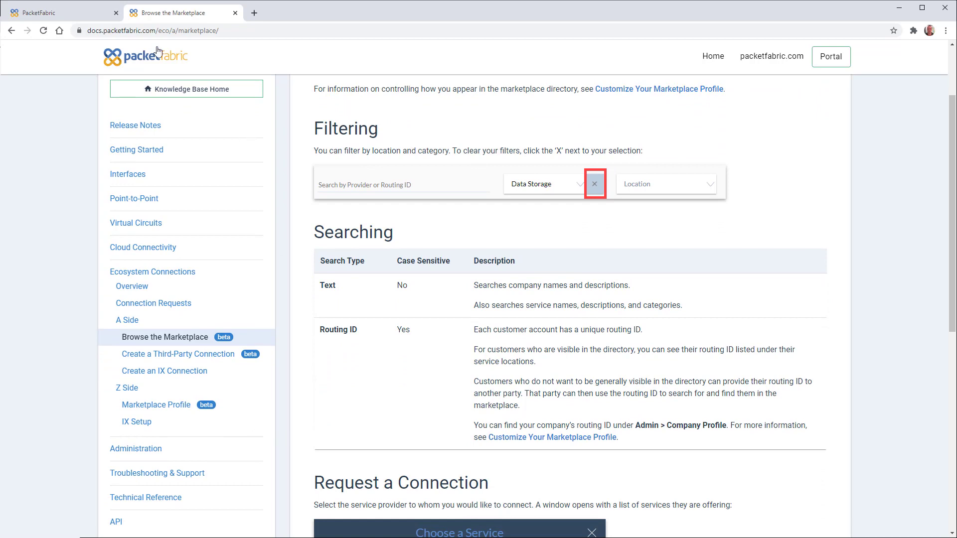
# - Check the portal's Company Profile and its multi-factor authentication setting, then return to the docs
pyautogui.click(75, 13)
pyautogui.click(311, 52)
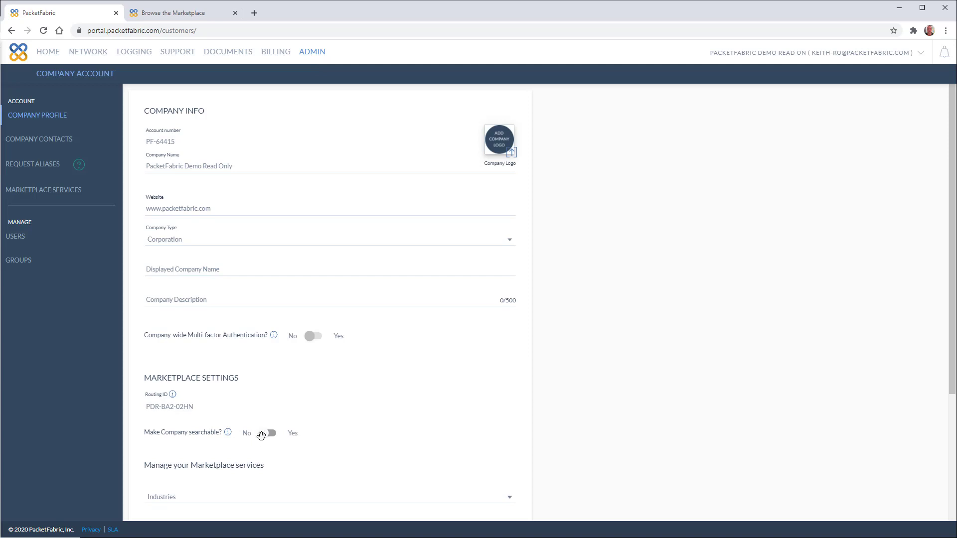
pyautogui.click(313, 337)
pyautogui.click(168, 15)
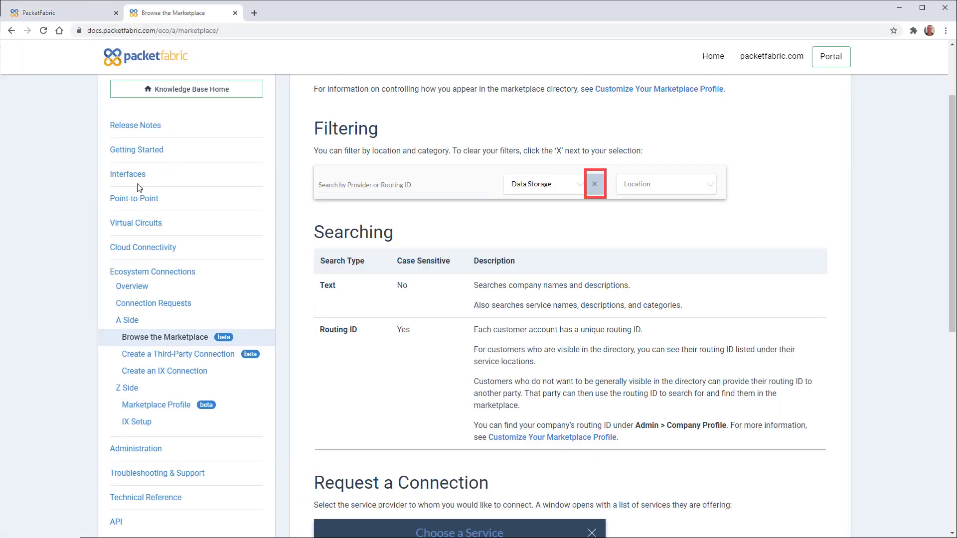
# - Open Administration > Company > Company Profile docs and read through the MFA and Search visibility sections
pyautogui.click(137, 449)
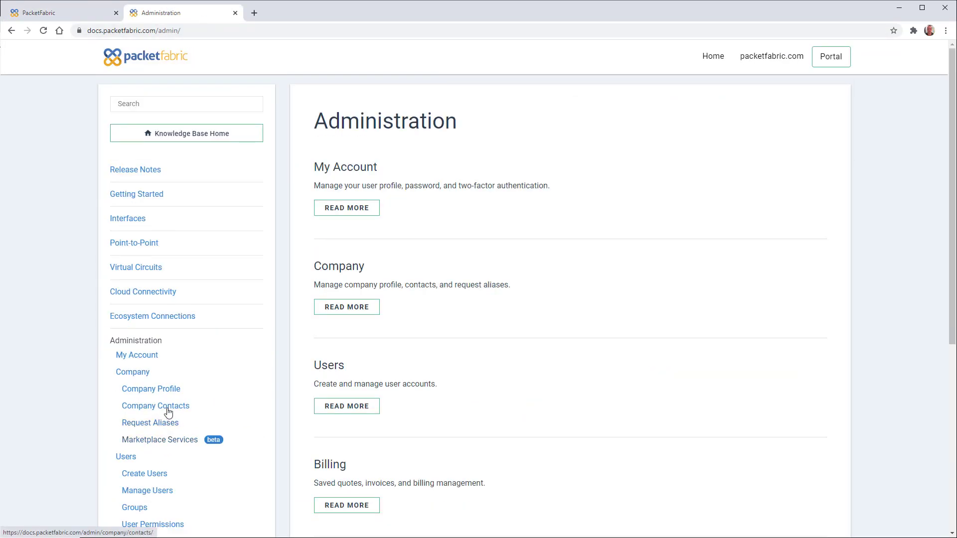
pyautogui.scroll(-2, 188, 341)
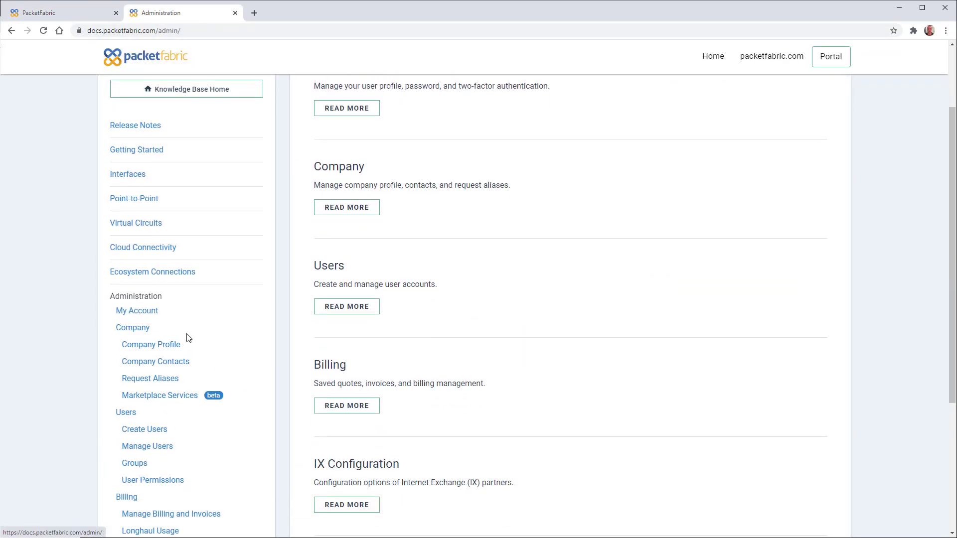
pyautogui.click(129, 329)
pyautogui.click(148, 392)
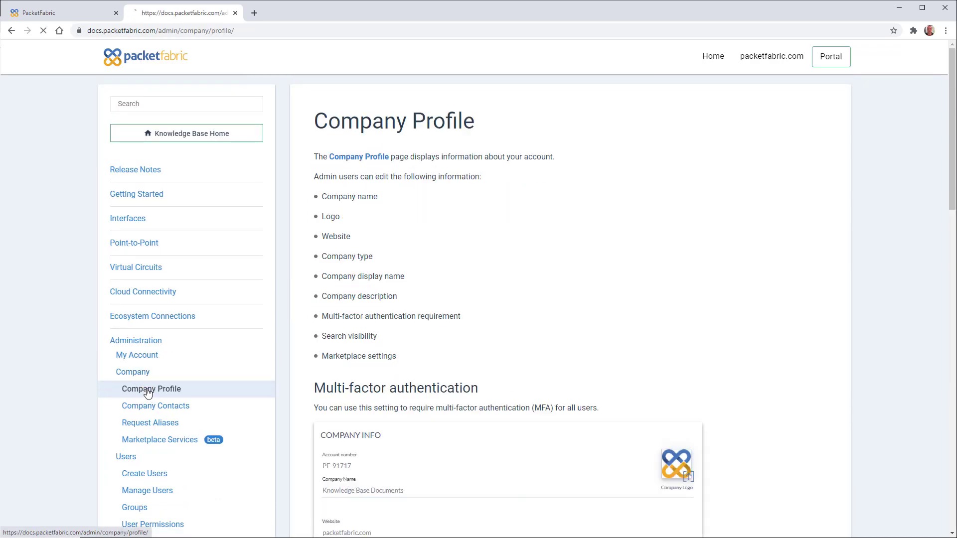
pyautogui.scroll(-5, 455, 274)
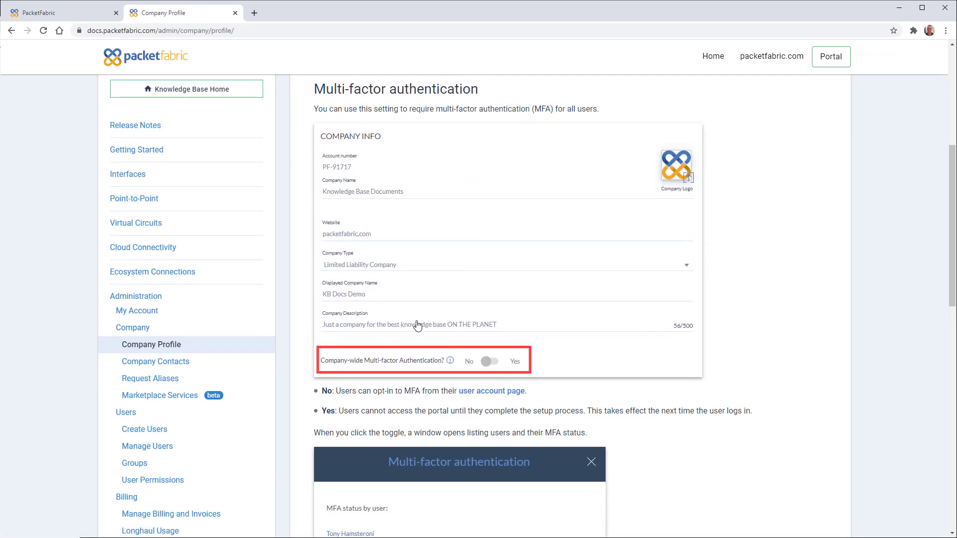
pyautogui.scroll(-3, 448, 344)
pyautogui.scroll(-6, 470, 355)
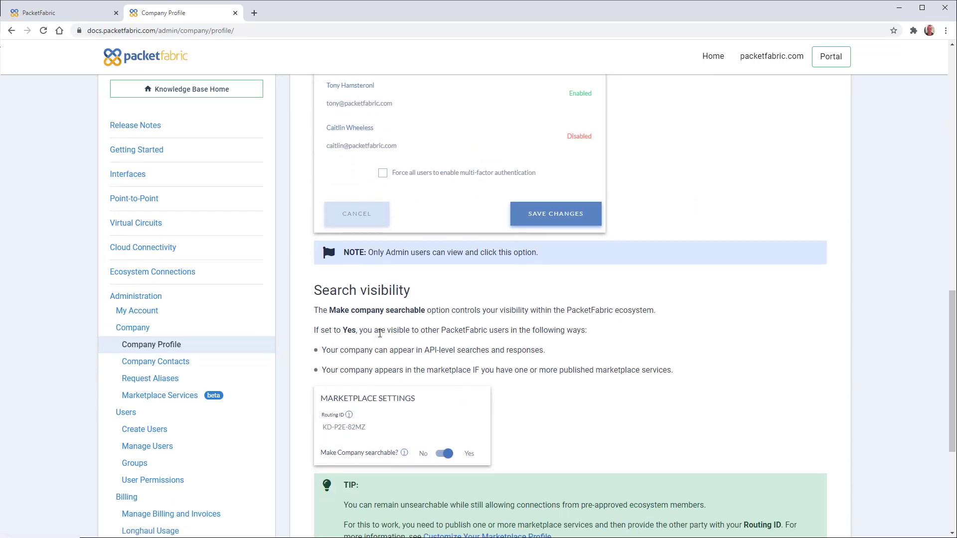
pyautogui.scroll(-4, 383, 356)
pyautogui.scroll(-1, 390, 361)
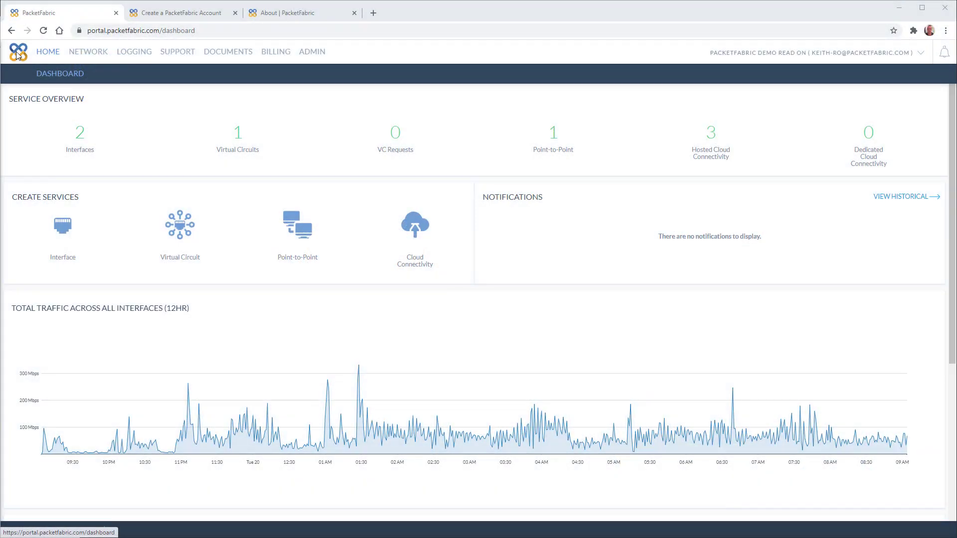
# - Show the portal's Contact Us support page, then scroll through the Create a PacketFabric Account guide
pyautogui.click(178, 53)
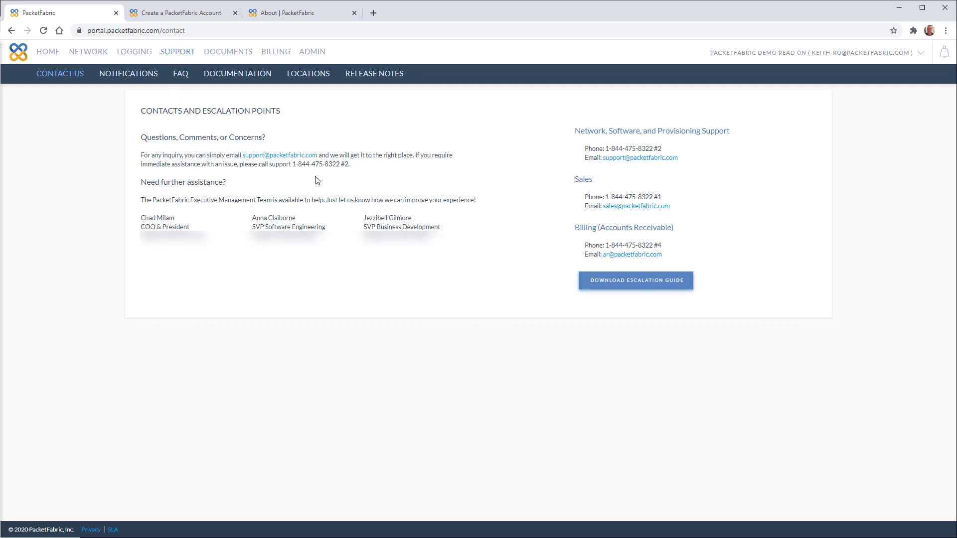
pyautogui.click(194, 15)
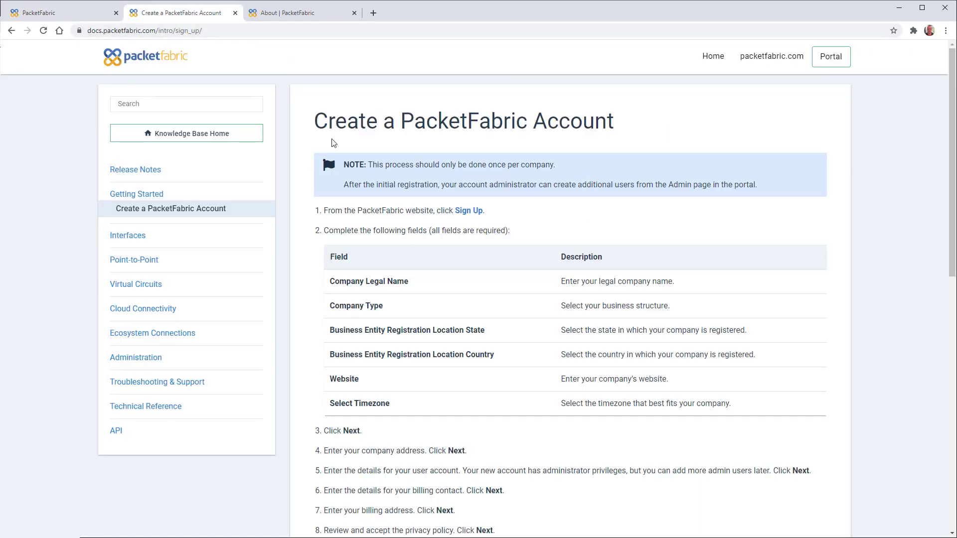
pyautogui.scroll(-7, 496, 308)
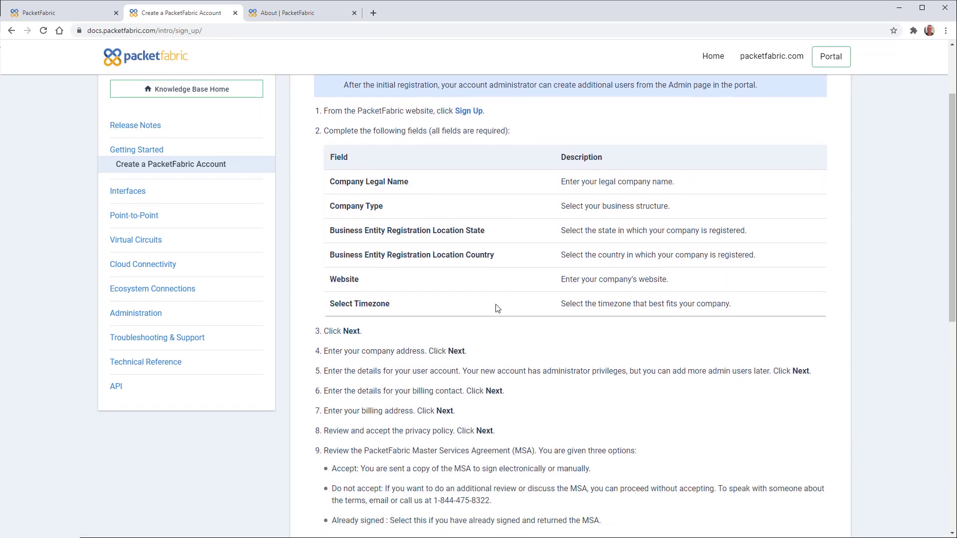
pyautogui.scroll(-5, 496, 308)
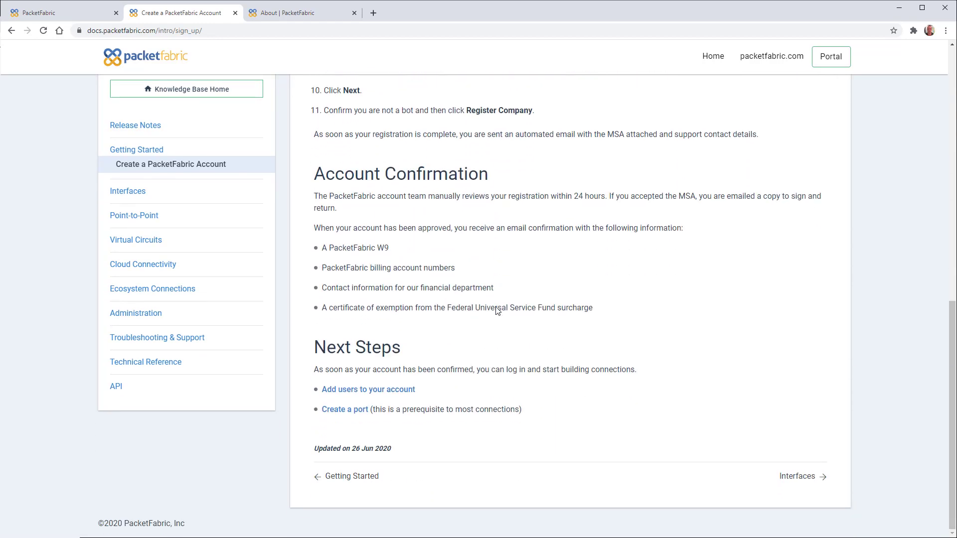
pyautogui.scroll(5, 496, 309)
pyautogui.scroll(8, 496, 310)
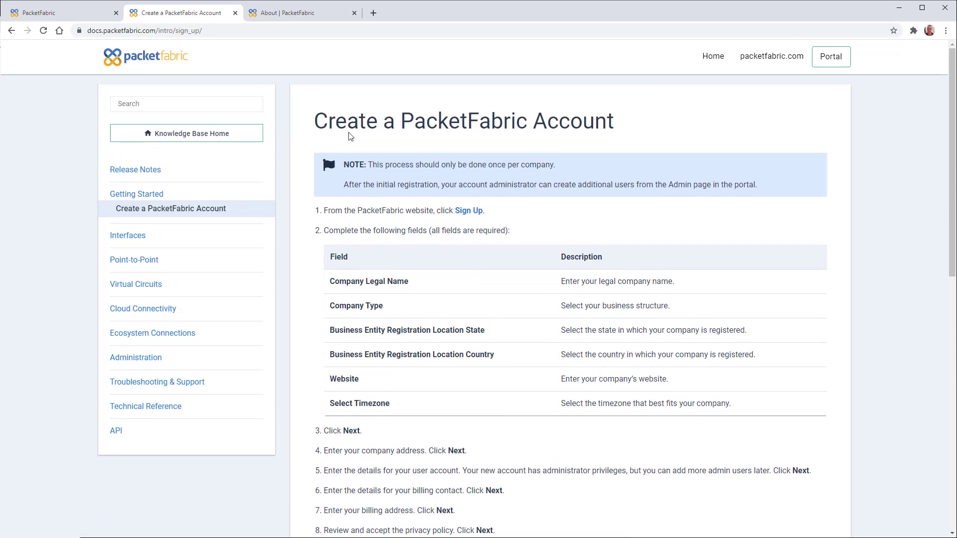
# - Switch to the About | PacketFabric tab and scroll up through the team grid and Leadership cards
pyautogui.click(314, 19)
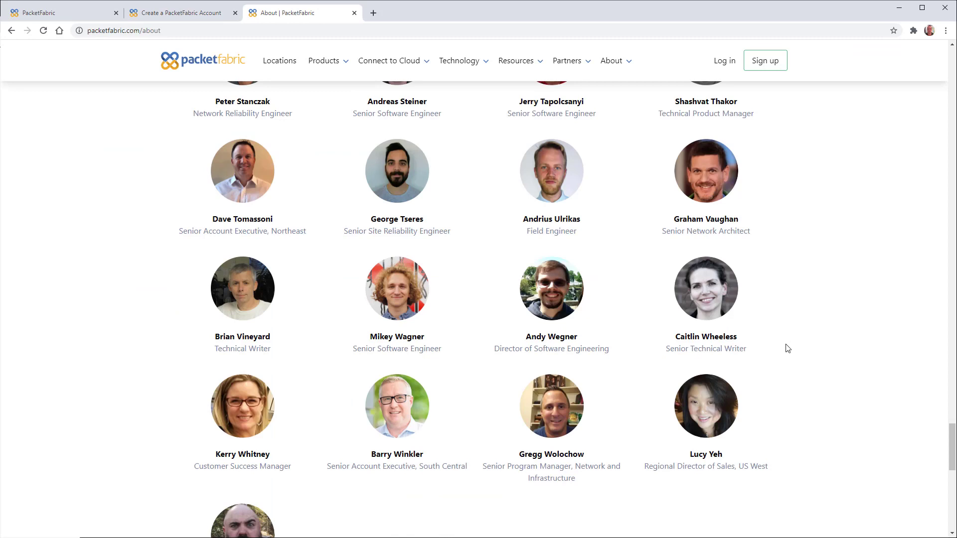
pyautogui.scroll(-3, 792, 379)
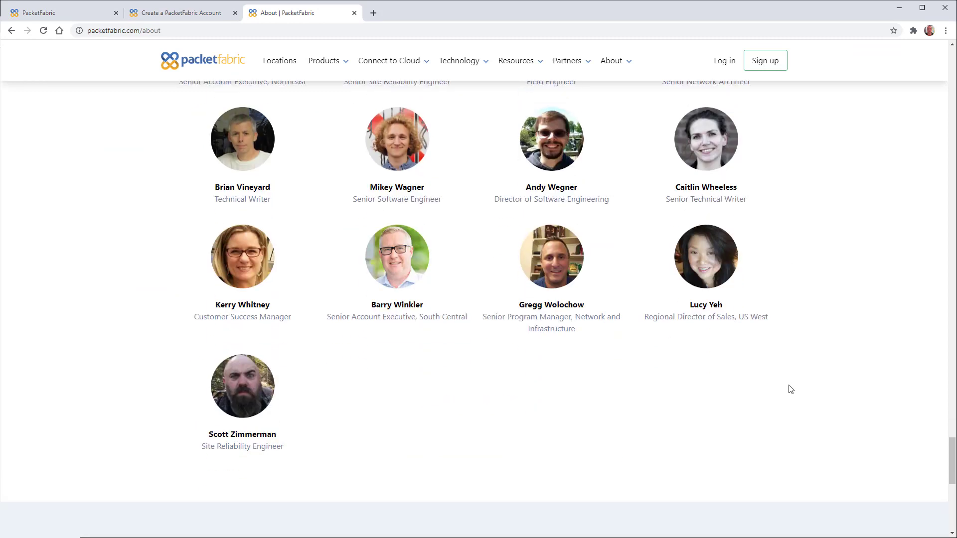
pyautogui.scroll(5, 788, 387)
pyautogui.scroll(15, 808, 329)
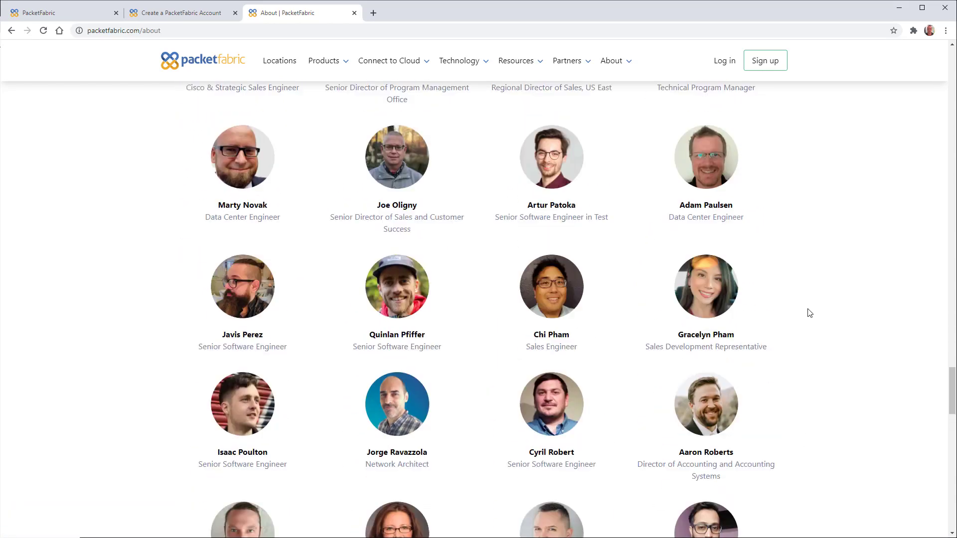
pyautogui.scroll(18, 807, 307)
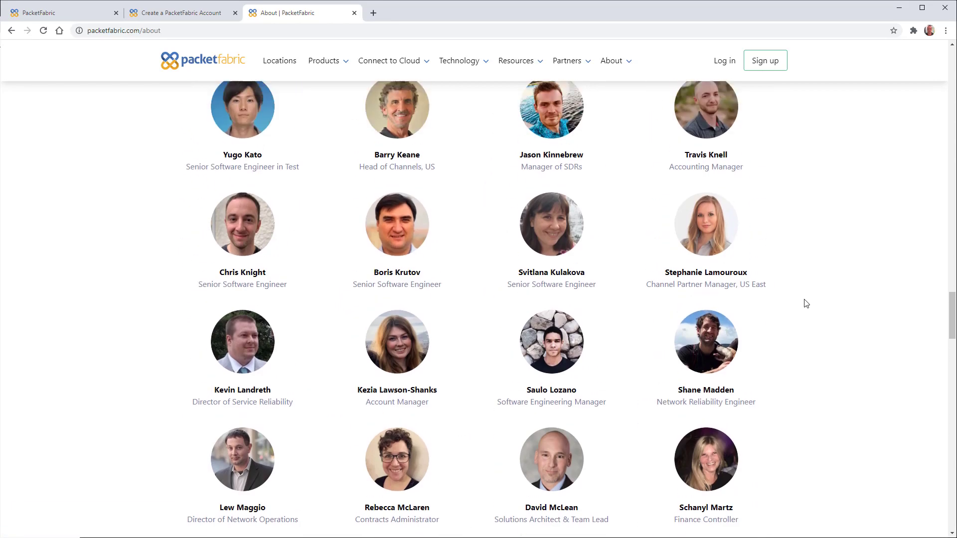
pyautogui.scroll(20, 805, 303)
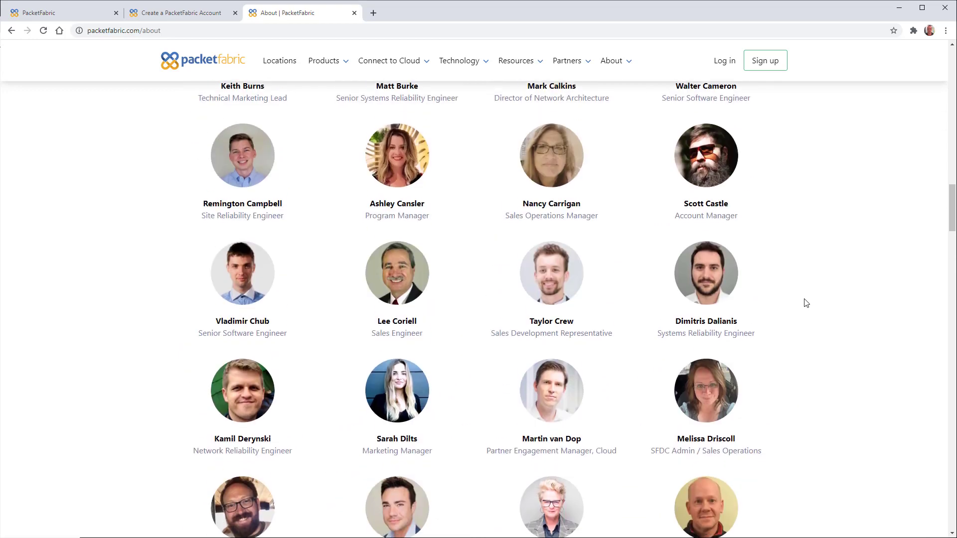
pyautogui.scroll(15, 805, 299)
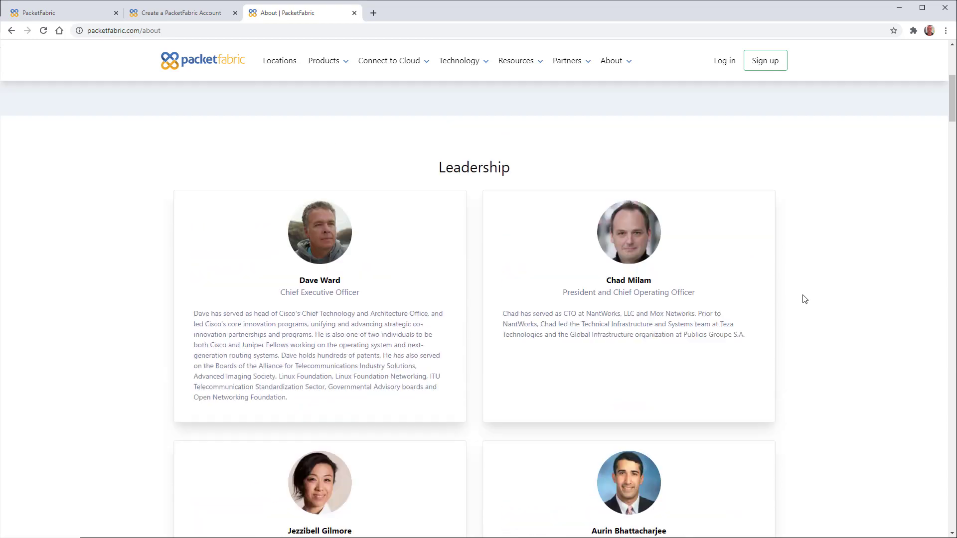